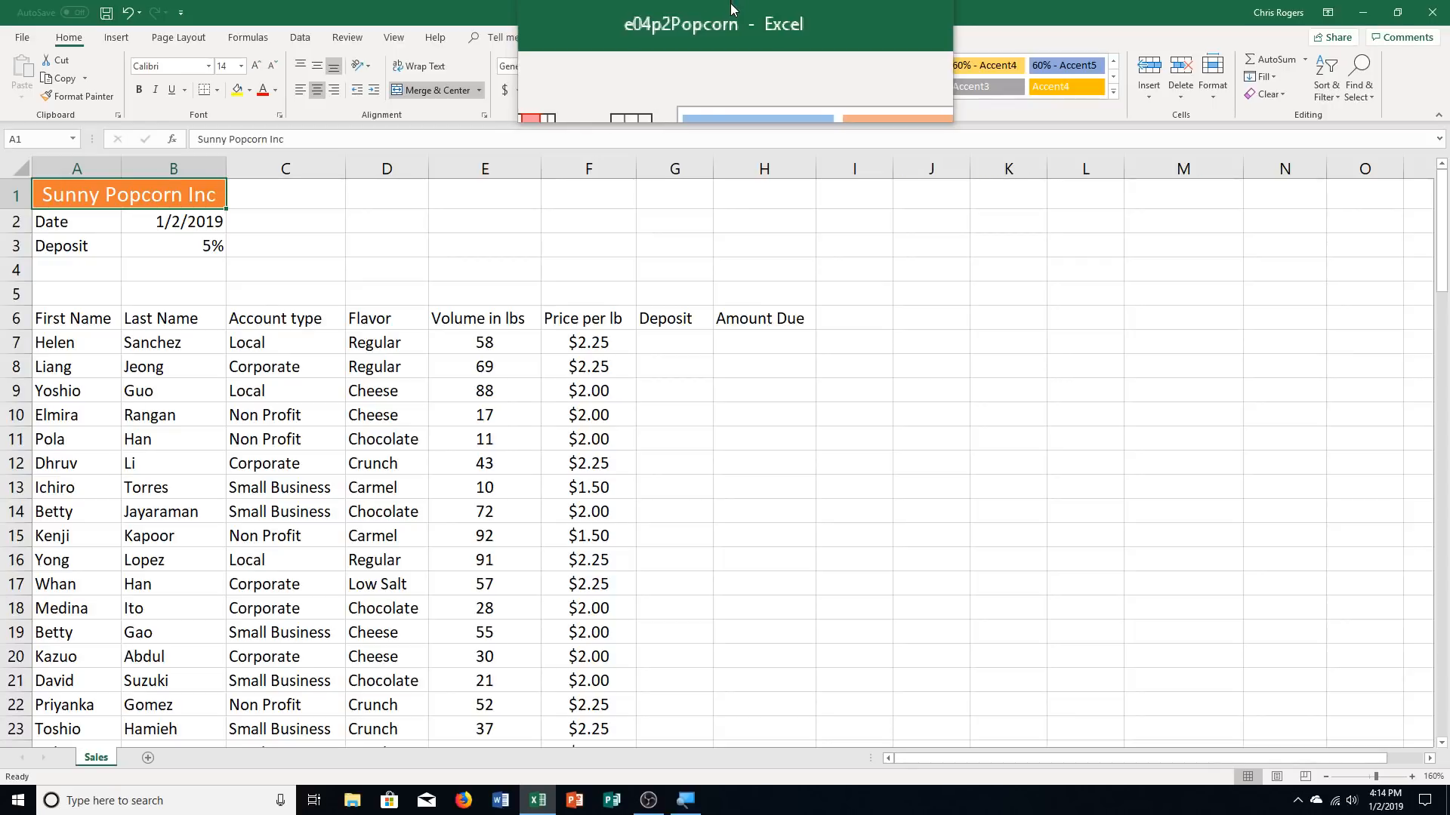
Save a copy of the workbook in the Computer Class folder under Documents, appending an underscore and the student's last and first name to e04p2Popcorn
click(21, 39)
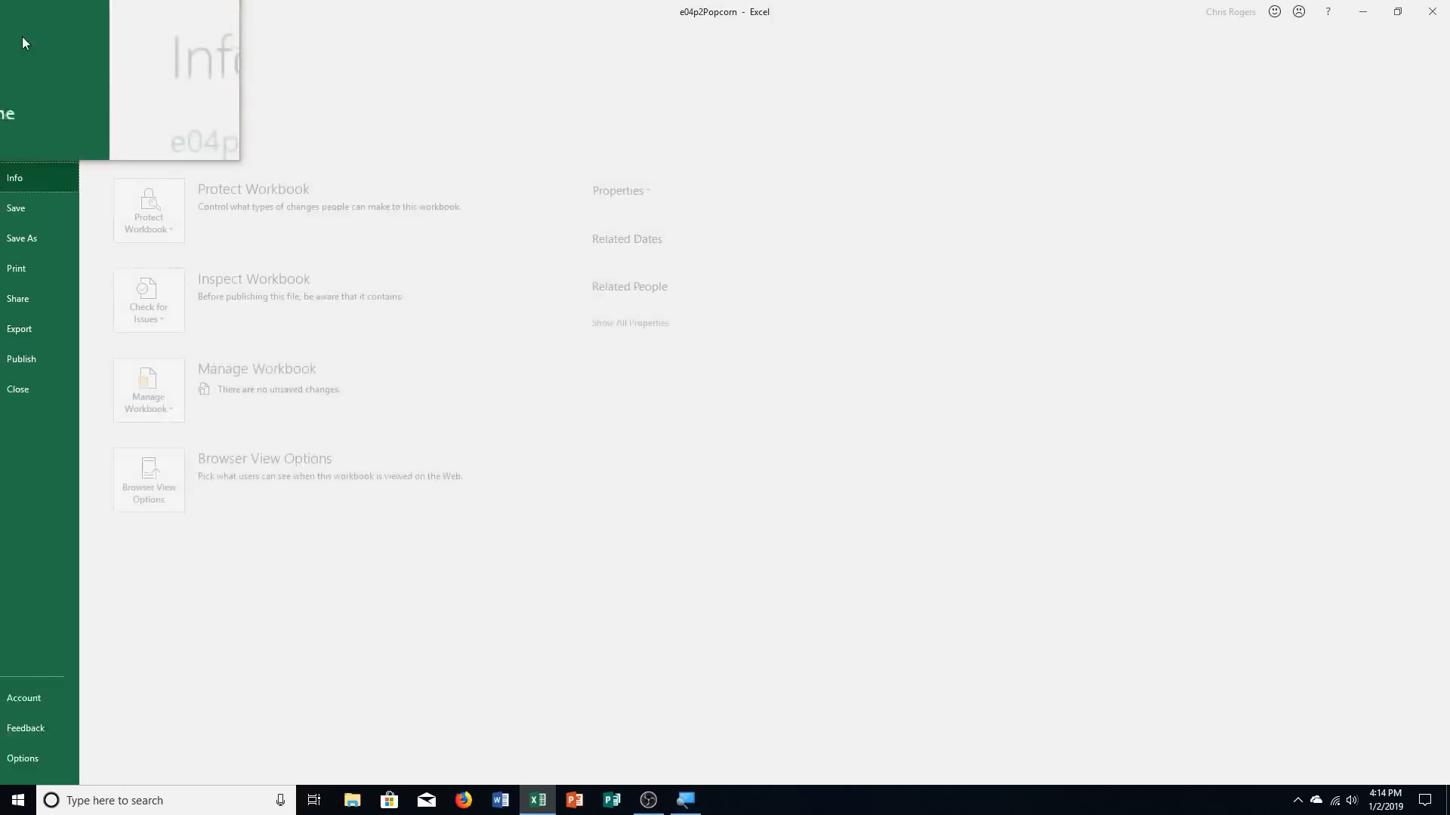
click(63, 242)
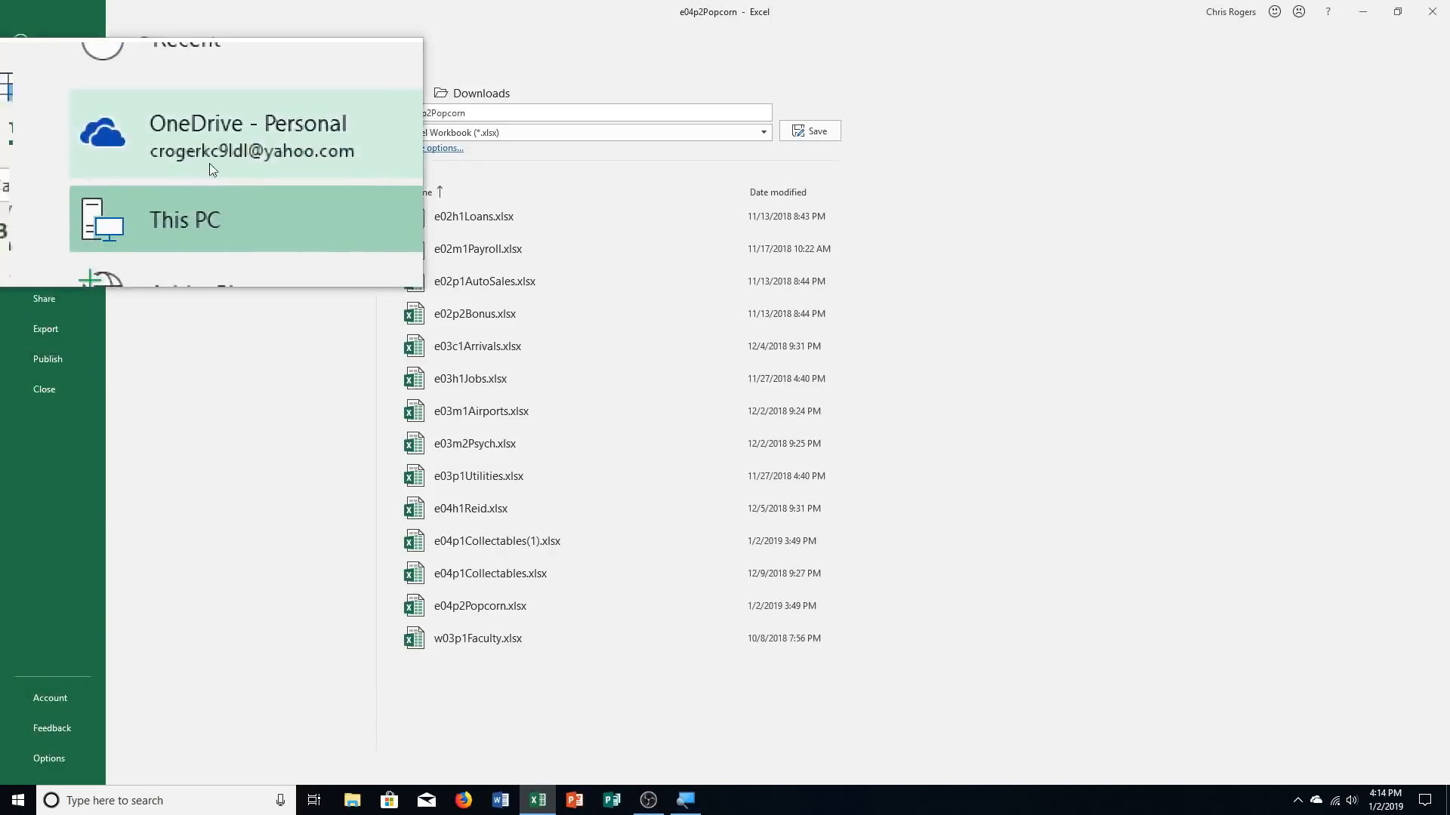
click(192, 274)
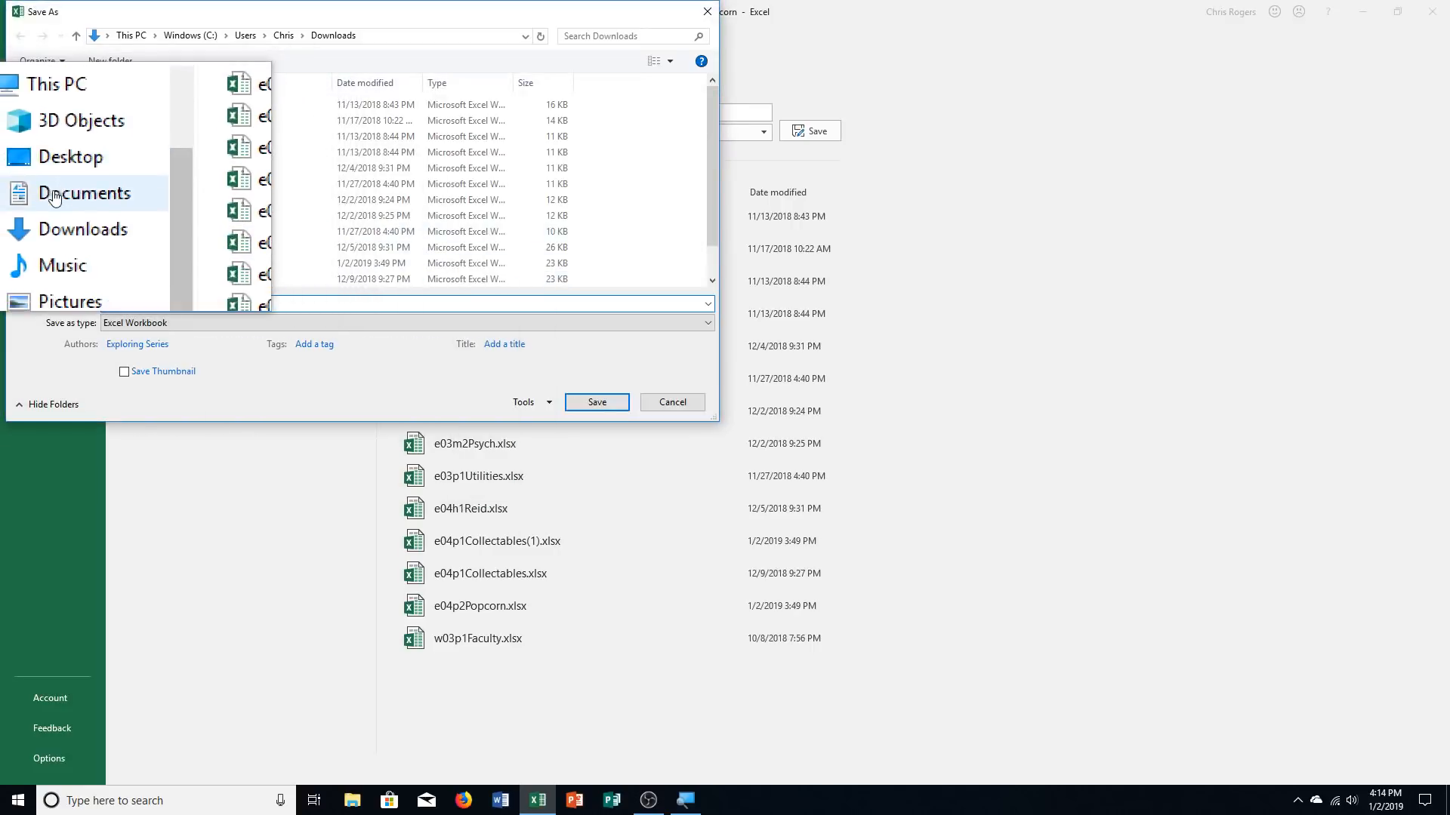
click(94, 190)
double_click(185, 112)
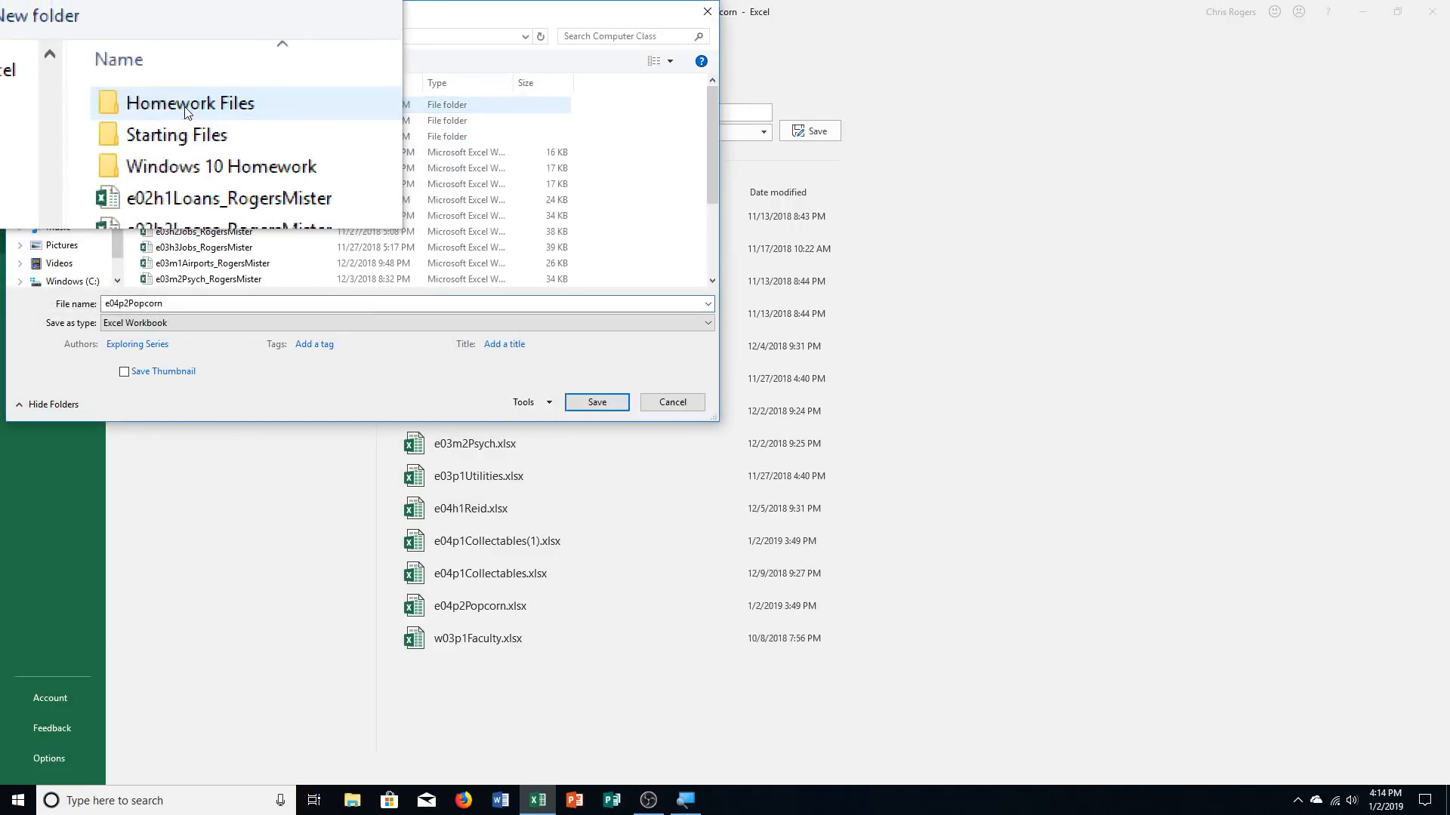
double_click(180, 305)
click(180, 305)
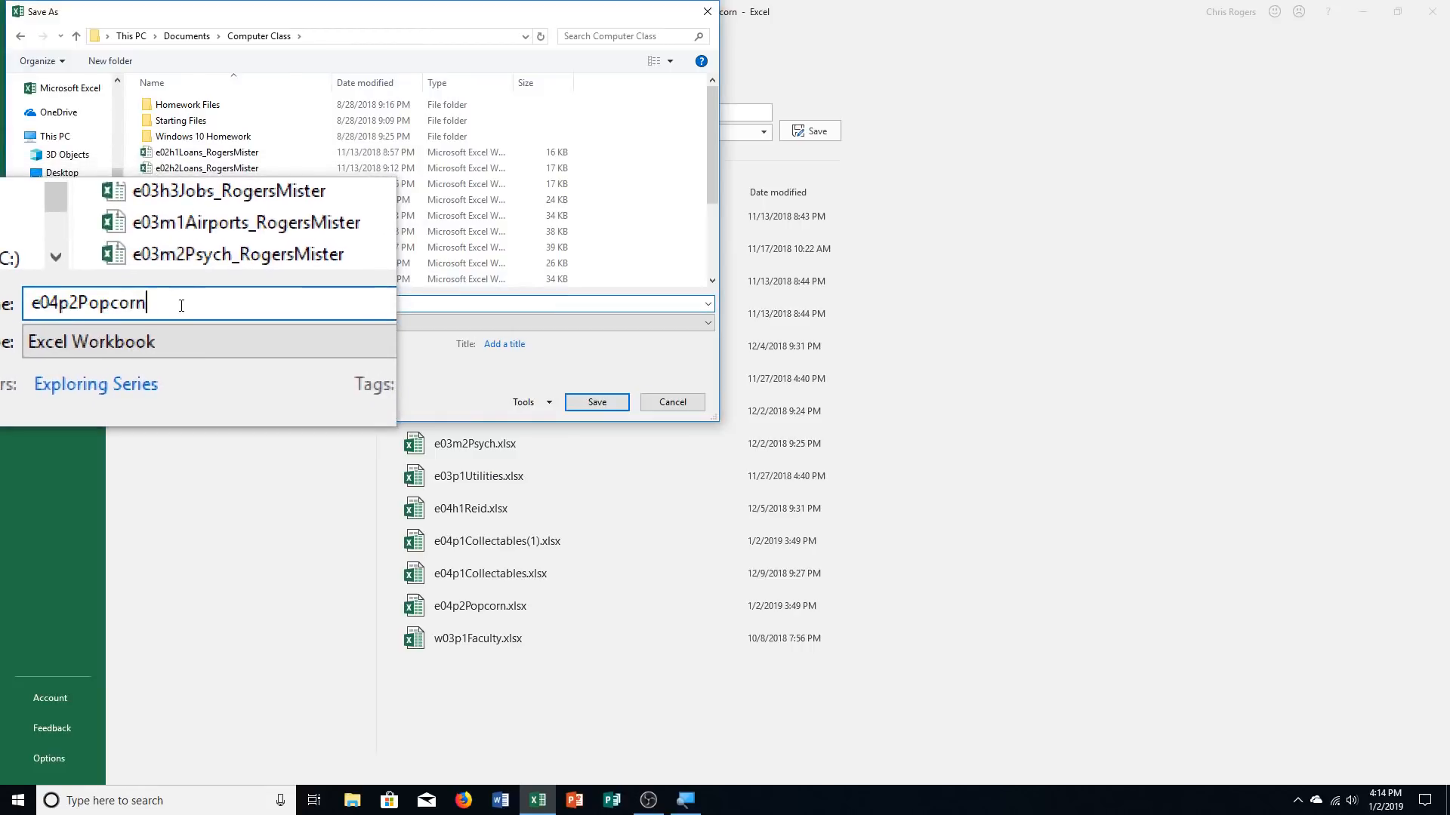
text(_Roger)
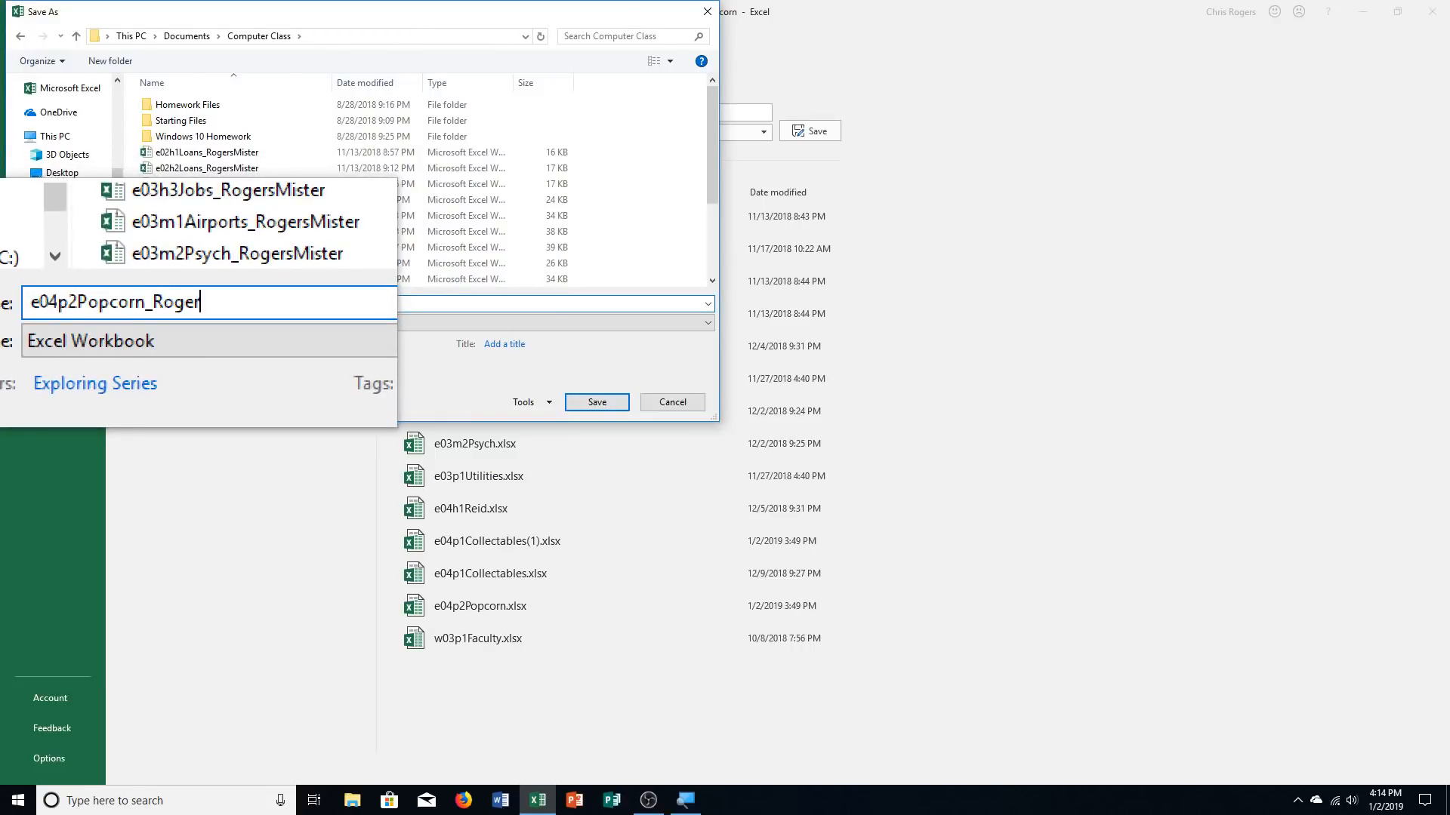
text(sMister)
key(Return)
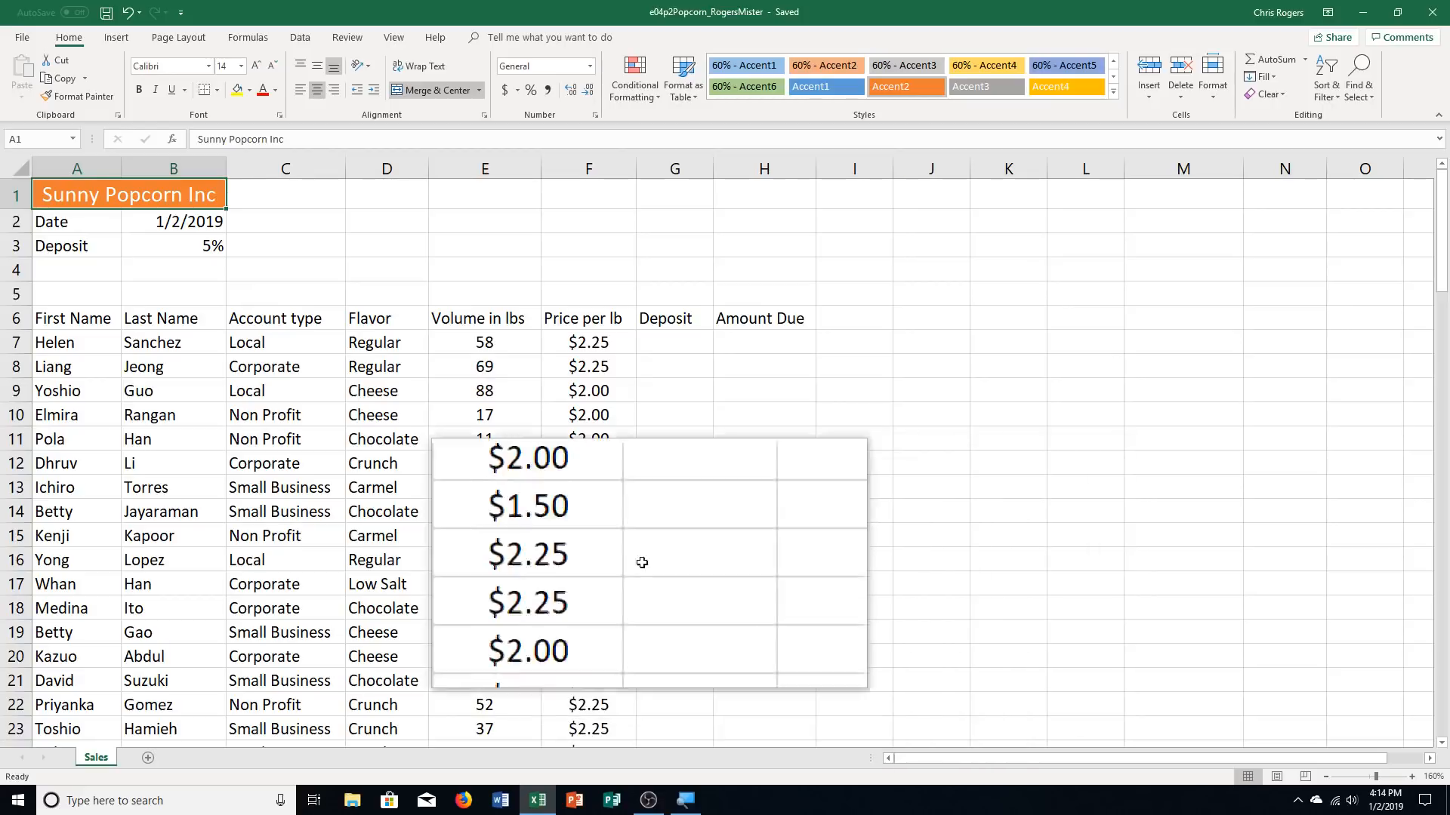
Sort the sales records alphabetically from A to Z by the Account type column
click(292, 346)
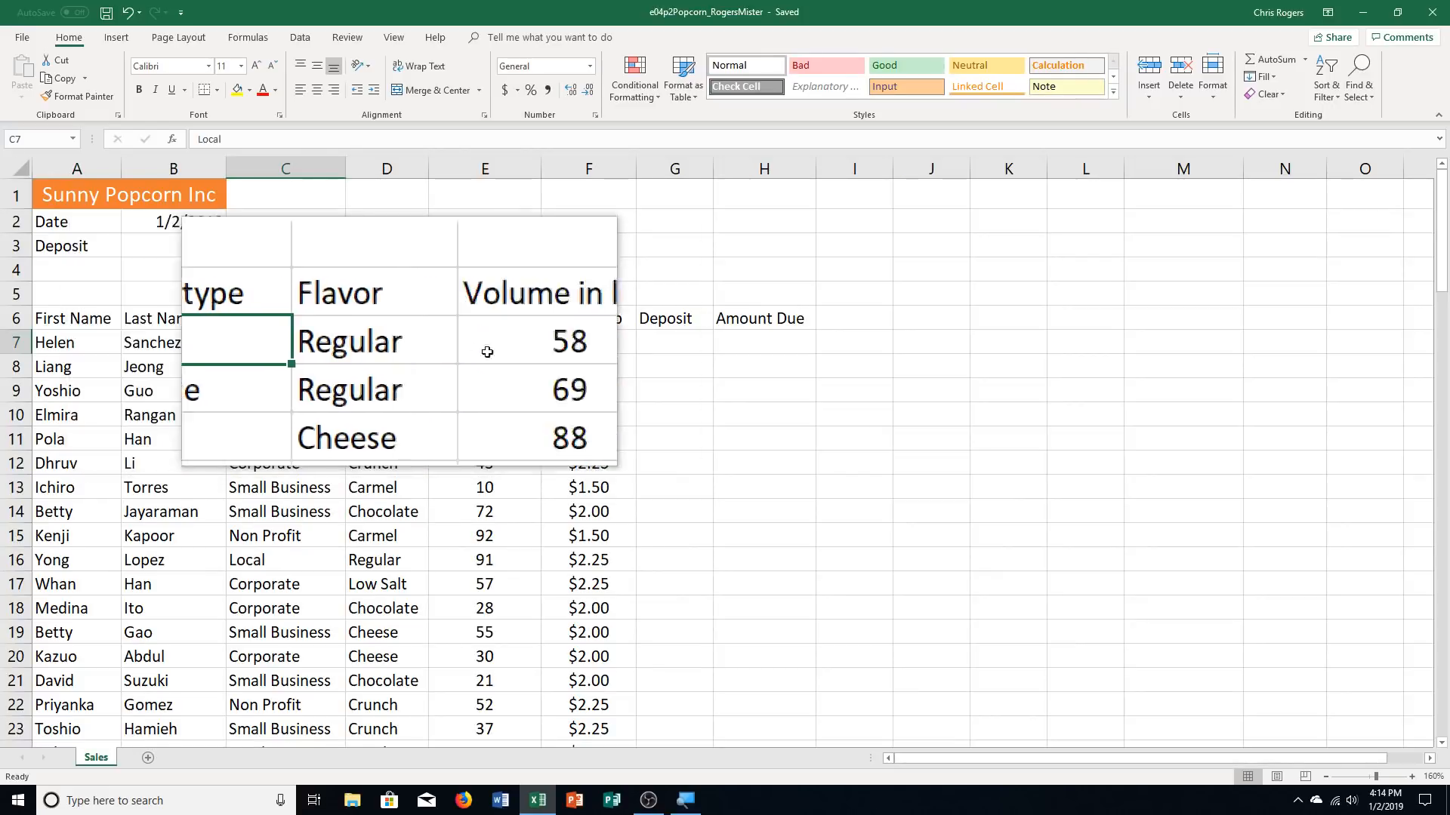
click(1320, 83)
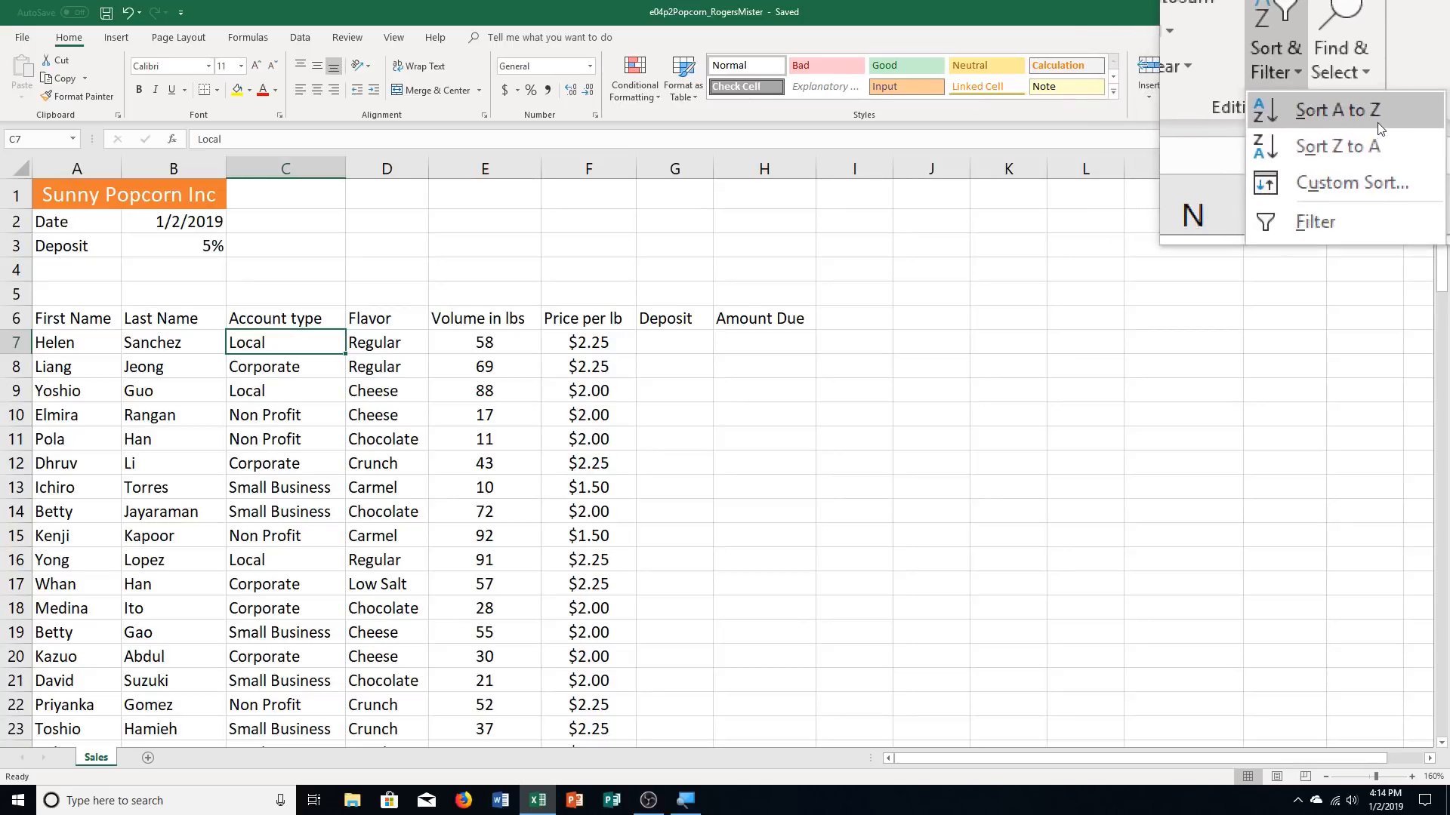
click(1337, 110)
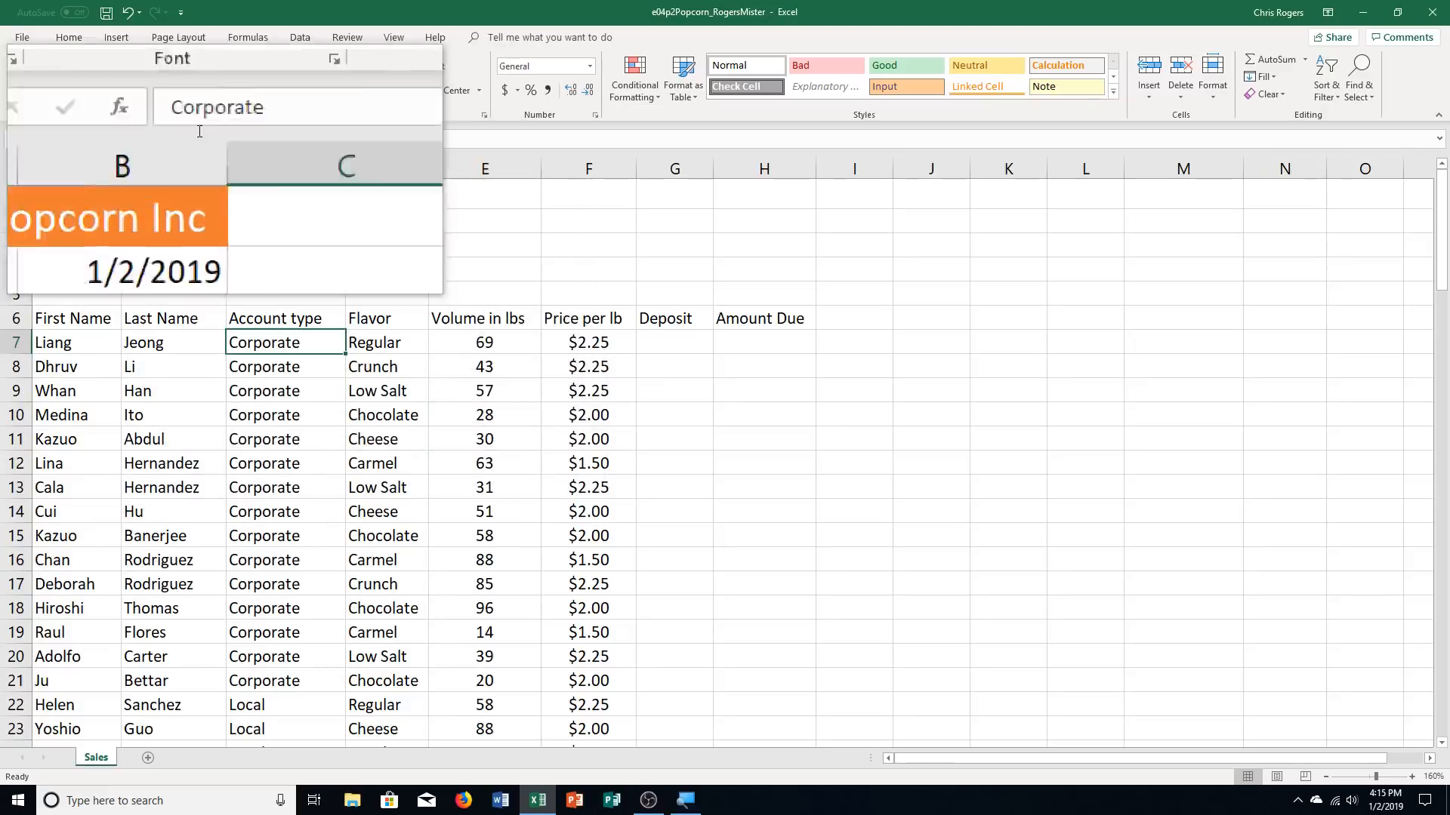
Convert the range A6:H106 into a table with headers and apply the orange style from the first row of the Medium group
click(116, 37)
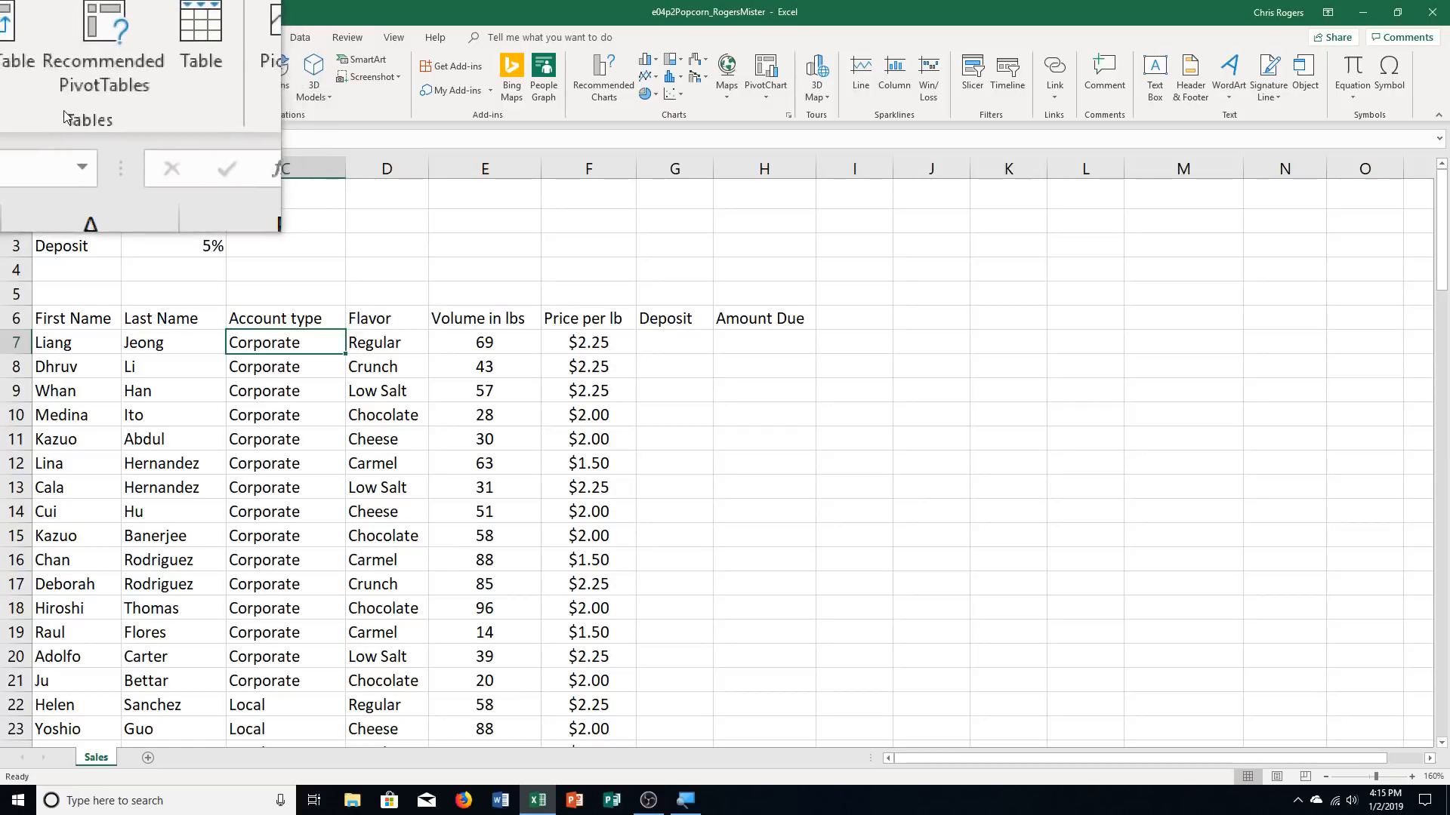
click(137, 86)
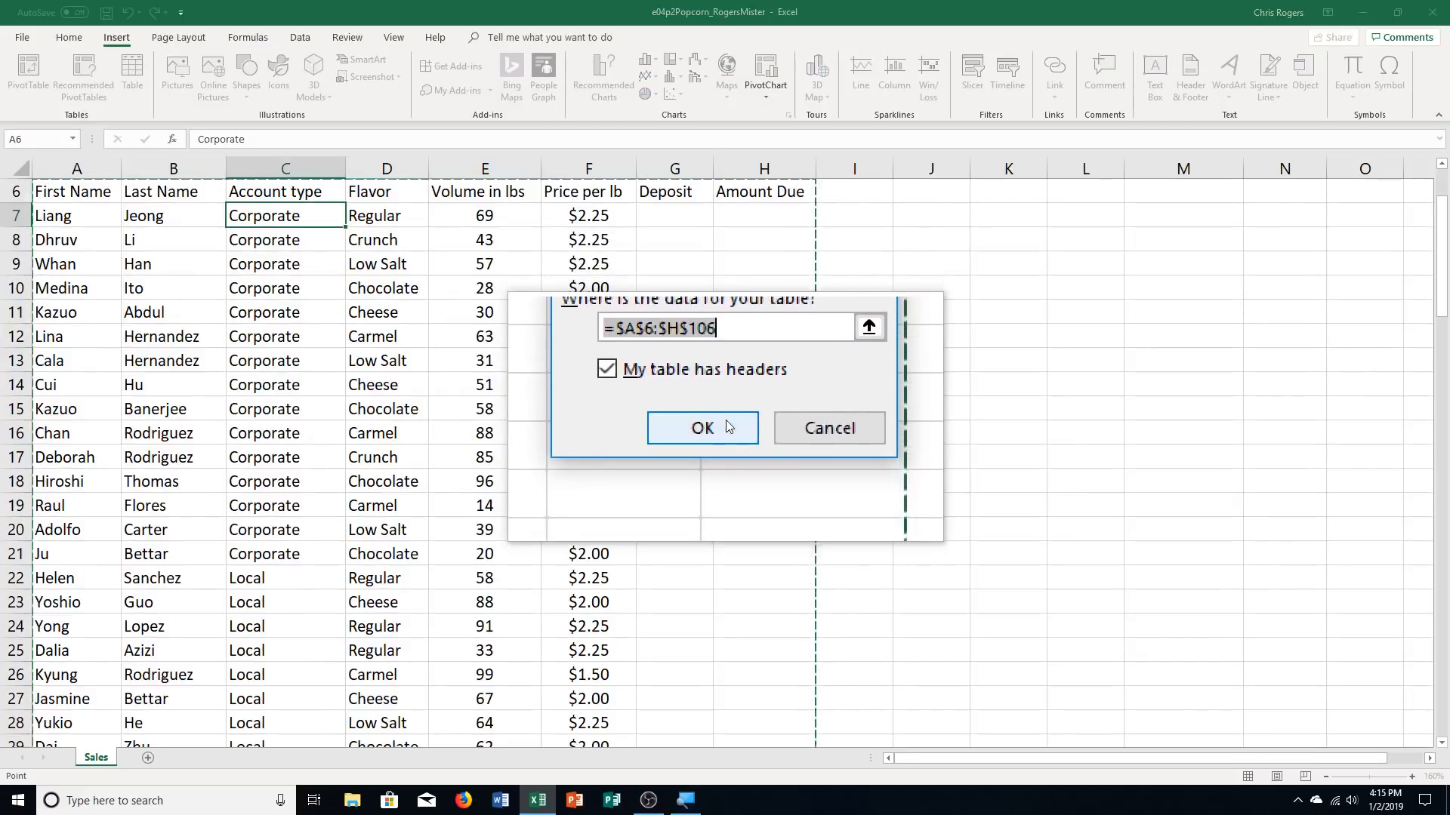
click(727, 432)
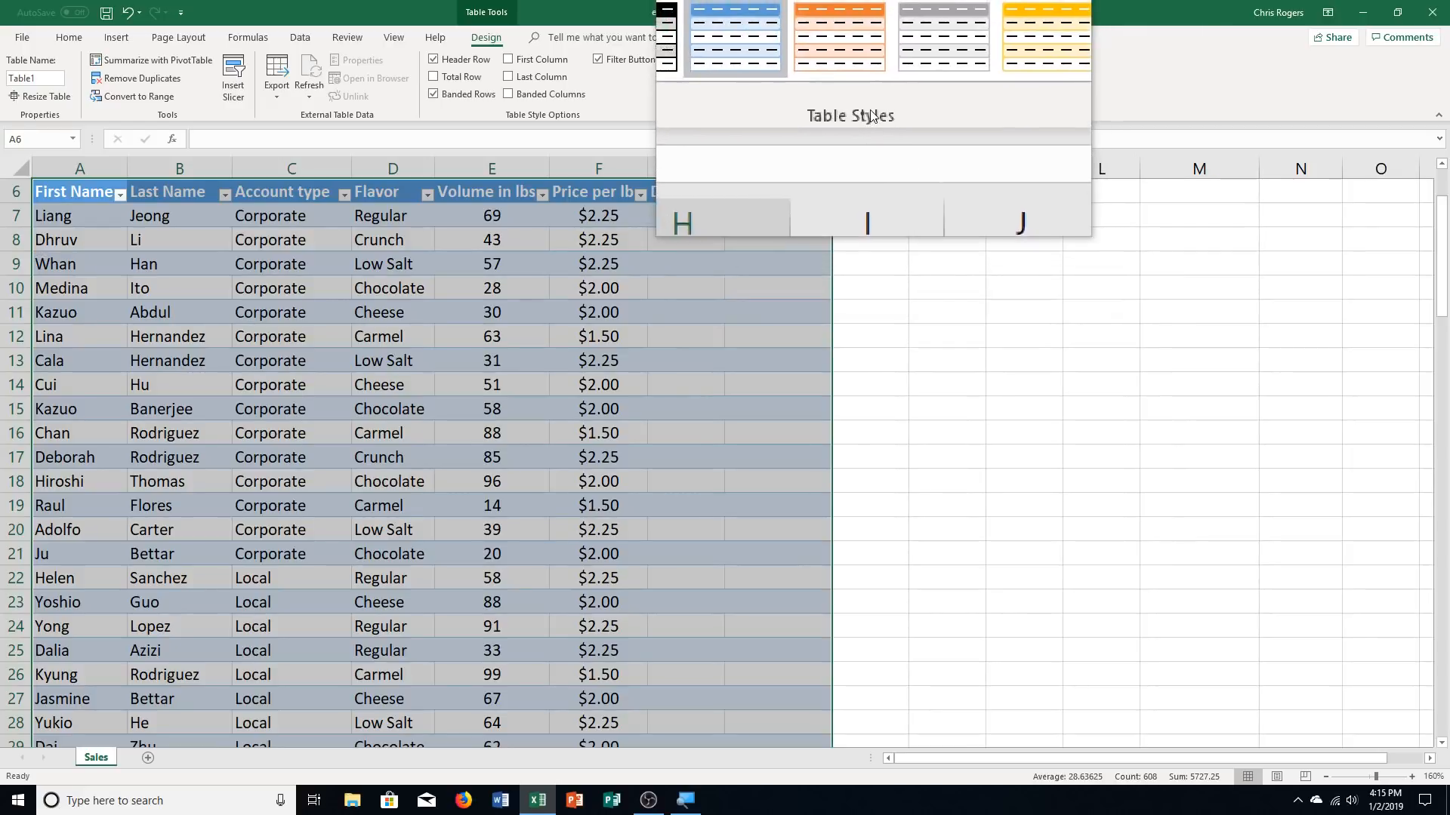
click(1051, 87)
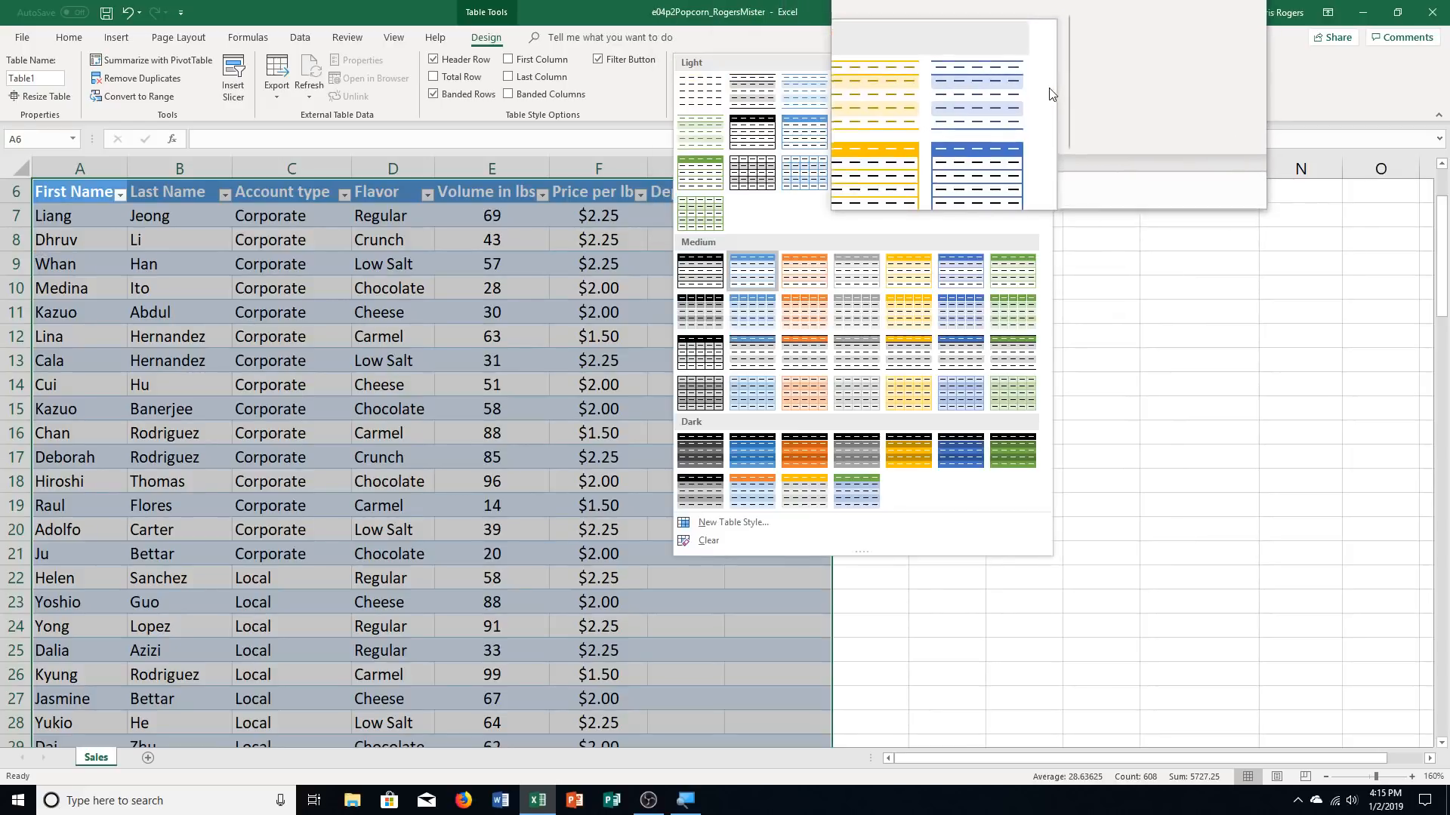
click(794, 274)
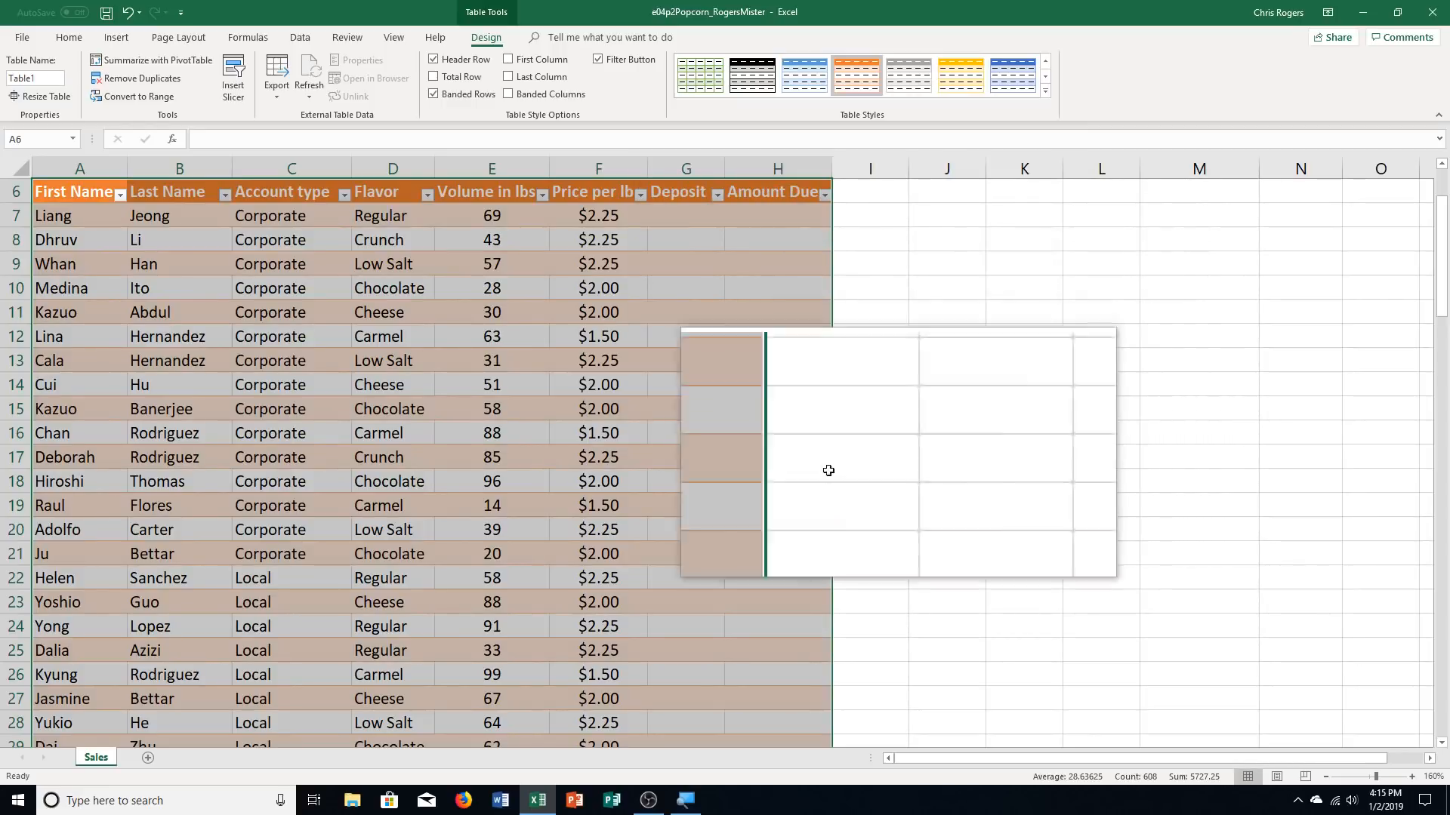
Enter the formula =[Price per lb]*[Volume in lbs]*$B$3 in cell G7 to calculate the Deposit column
click(691, 214)
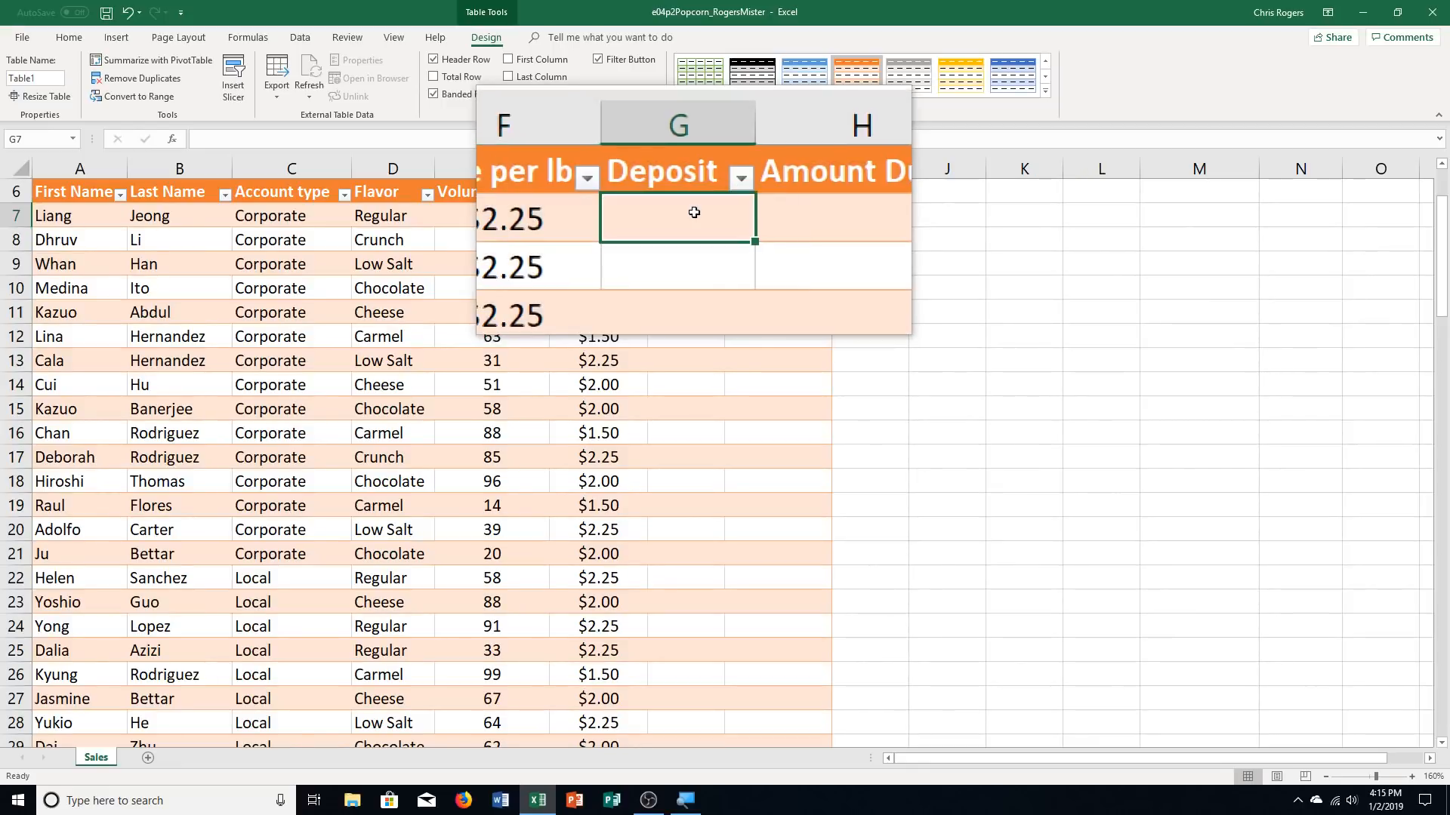
text(=)
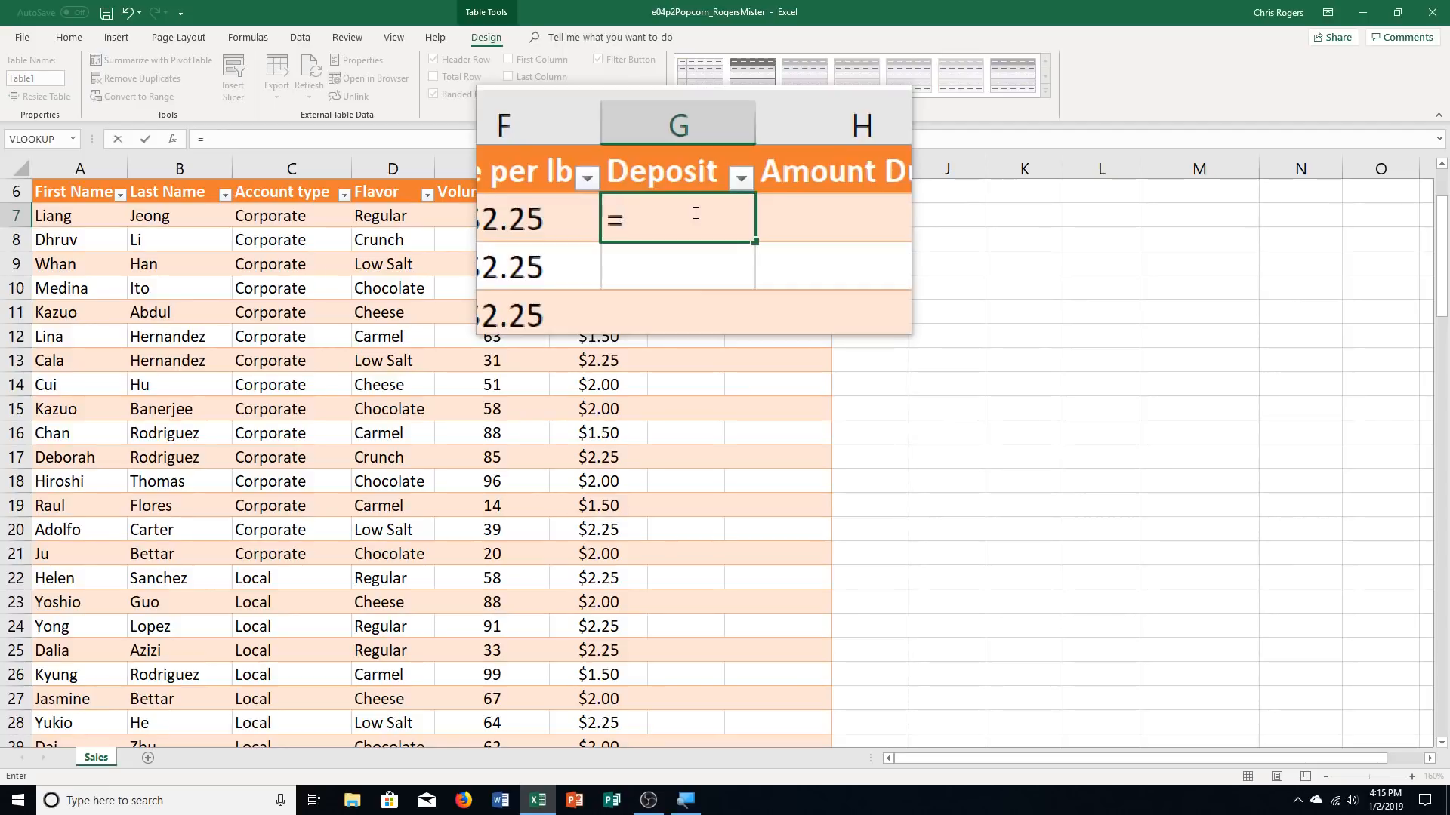
text([Pri)
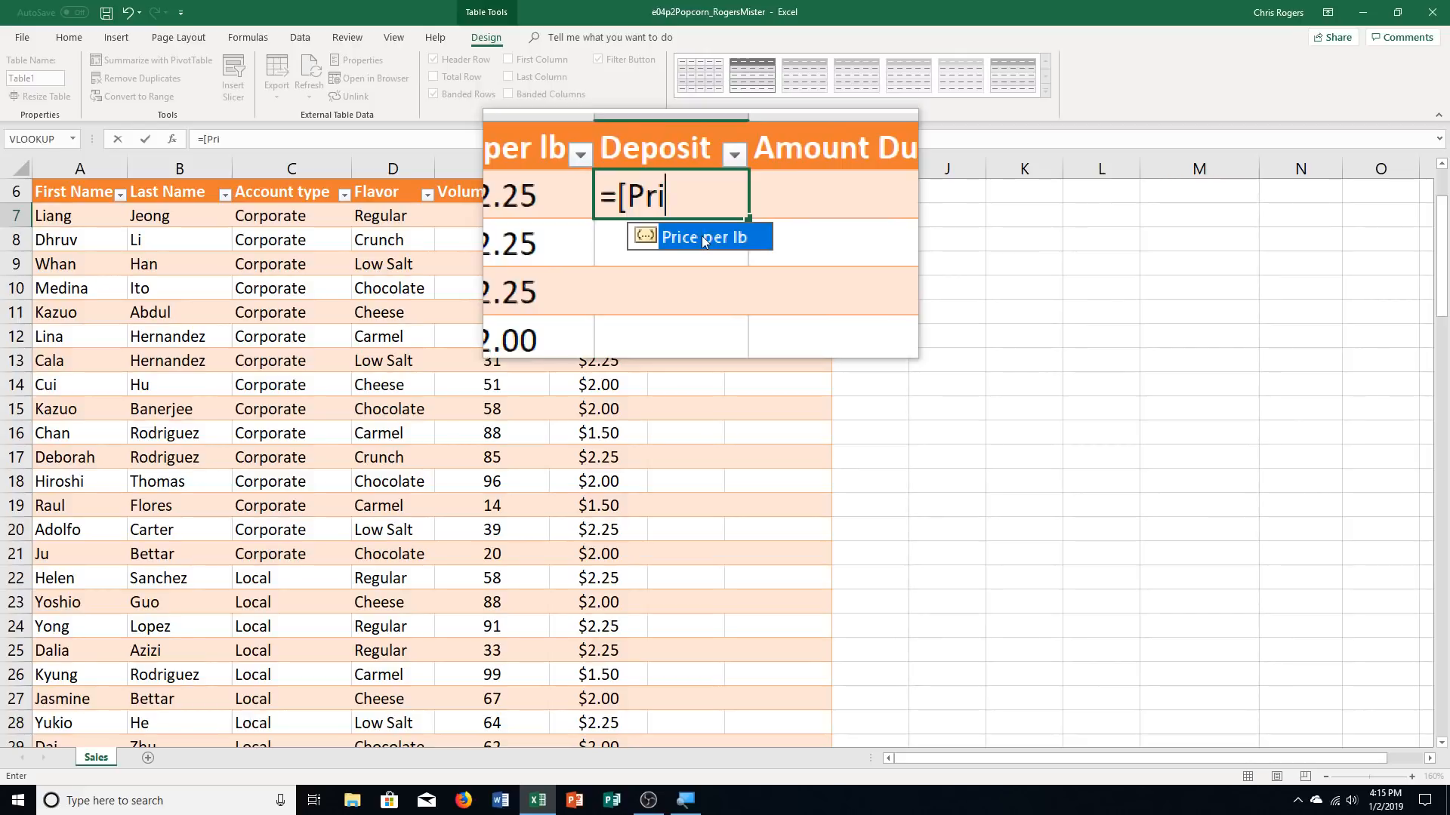
double_click(700, 235)
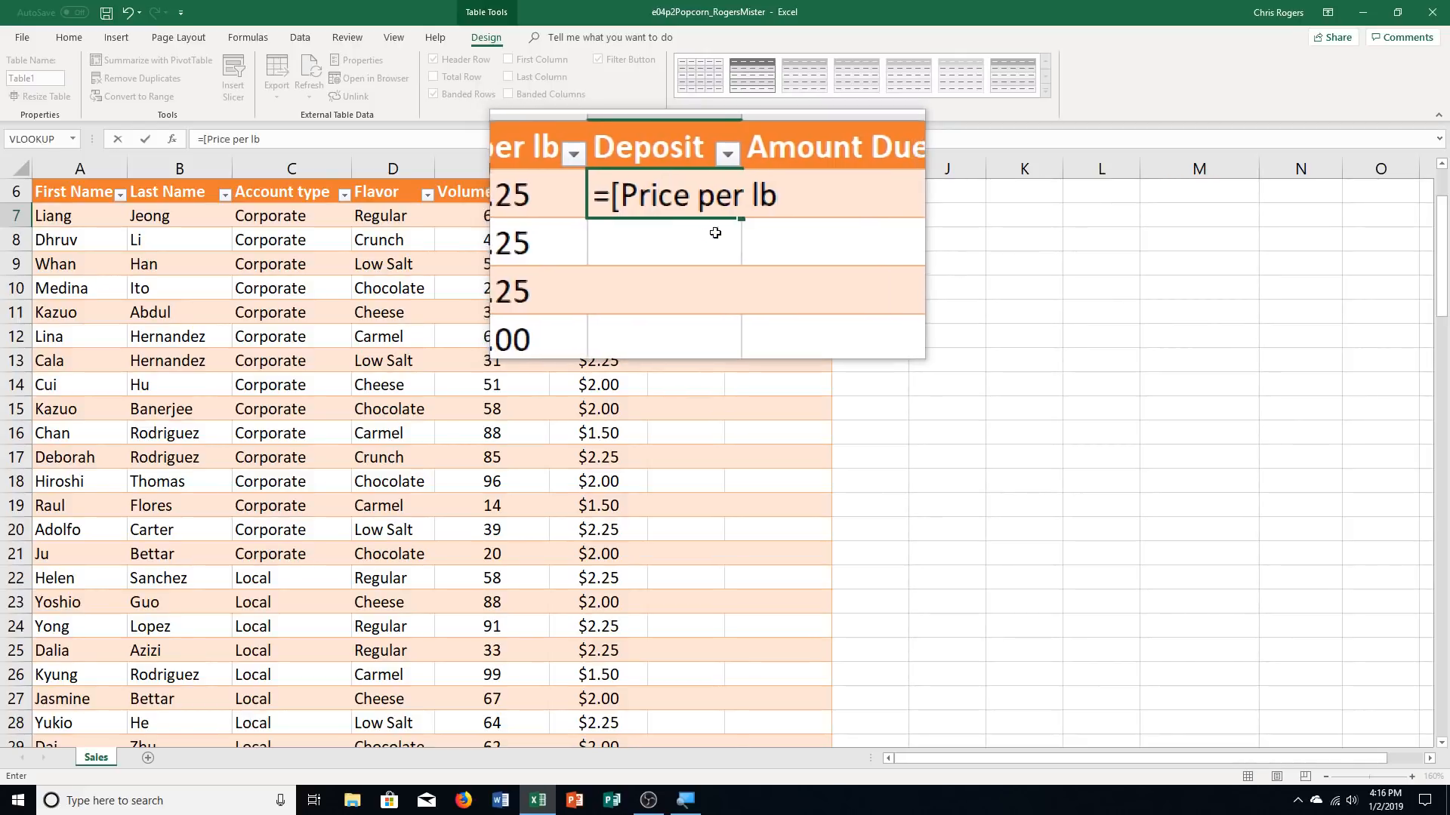
text(})
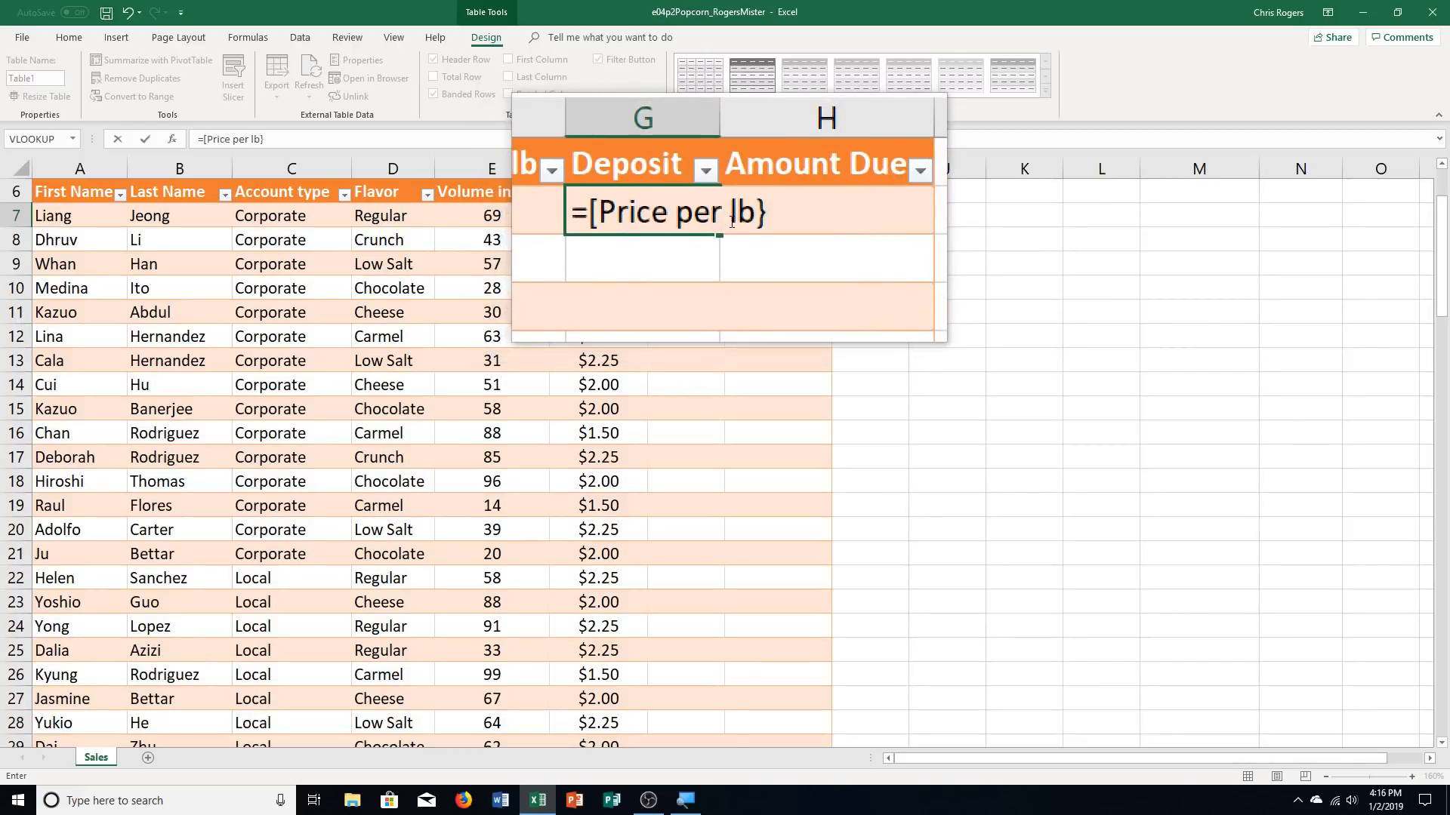
key(BackSpace)
text(])
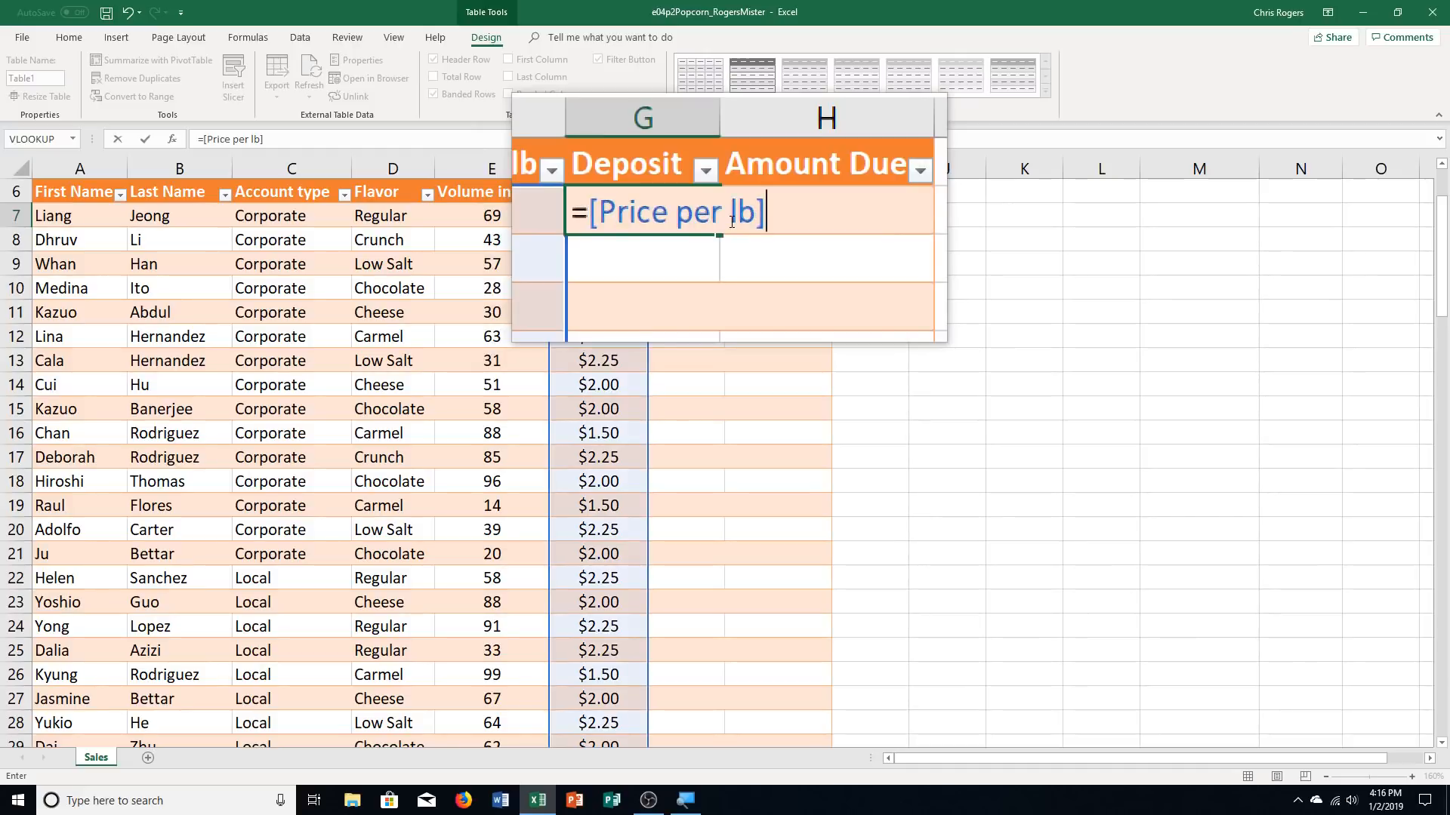
text(*[)
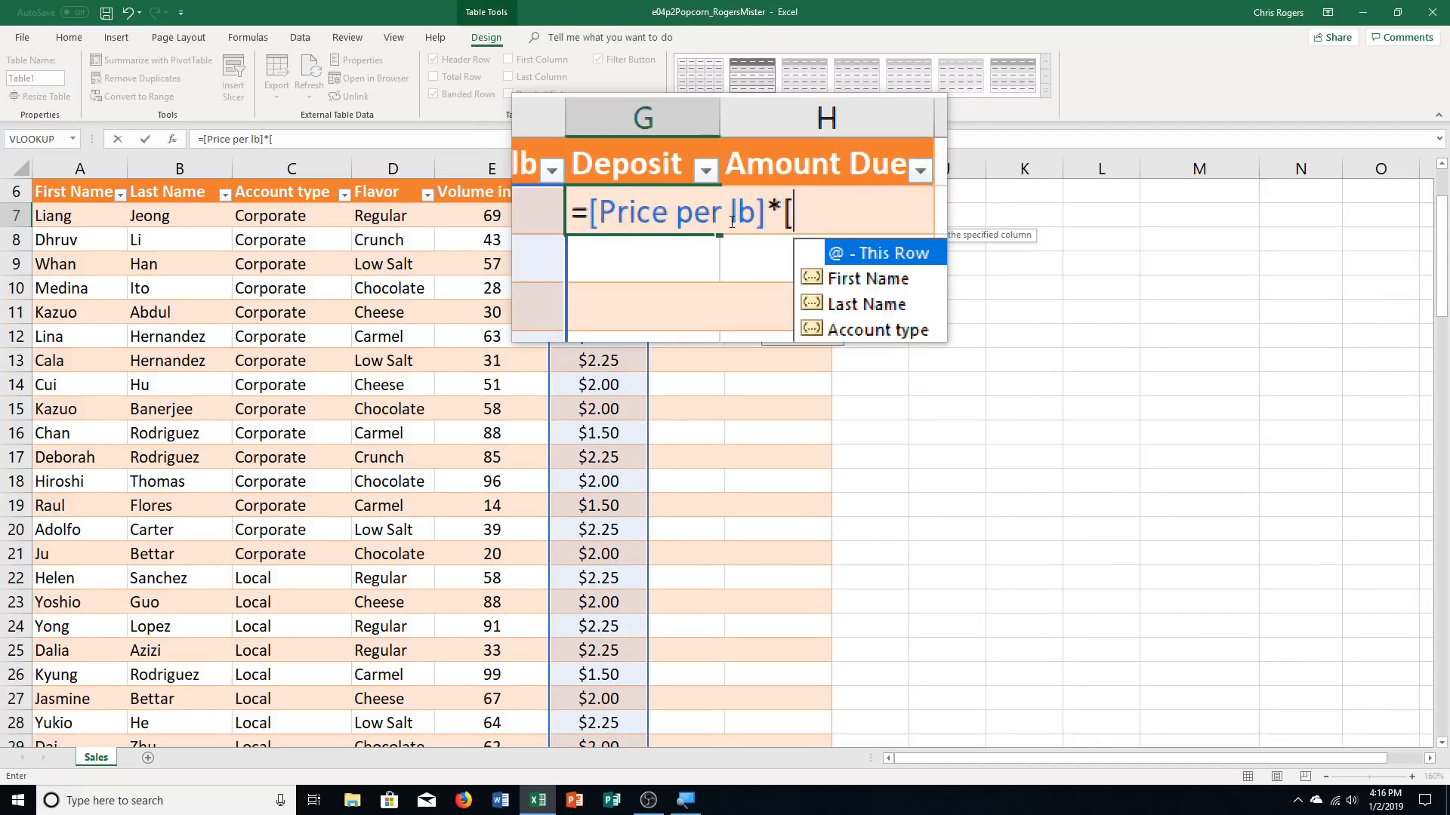
text(Vo)
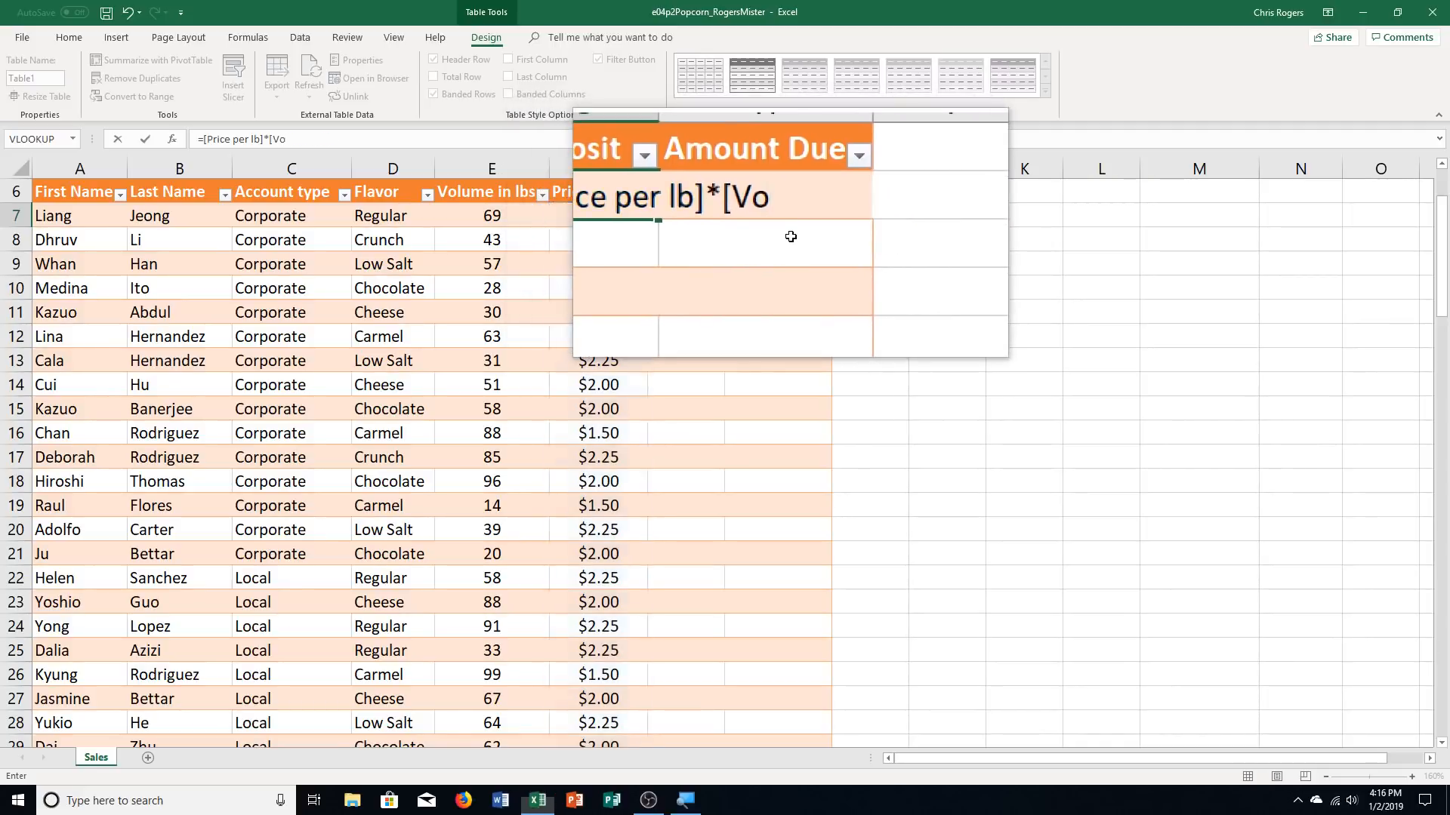
key(Tab)
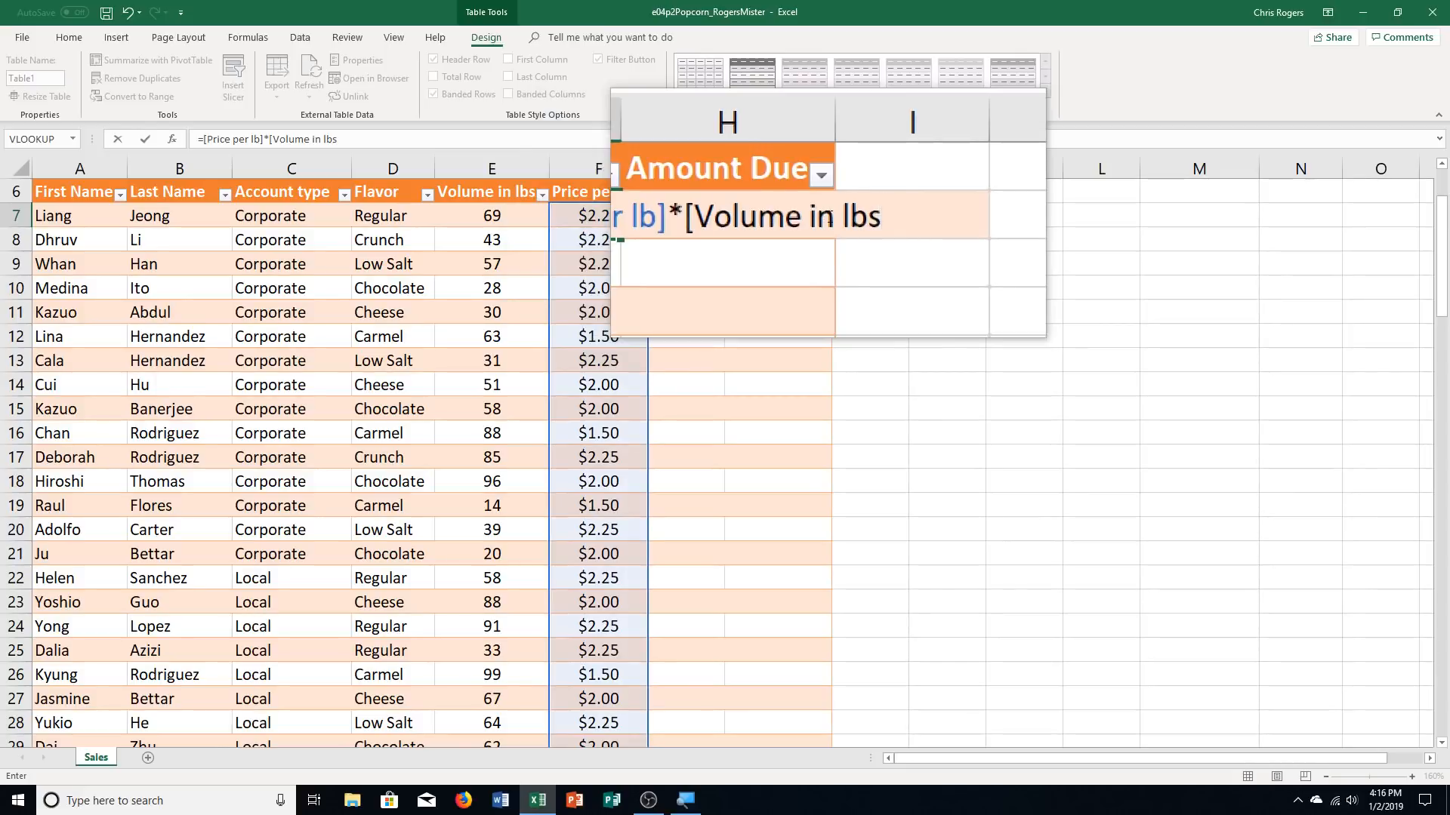
text(])
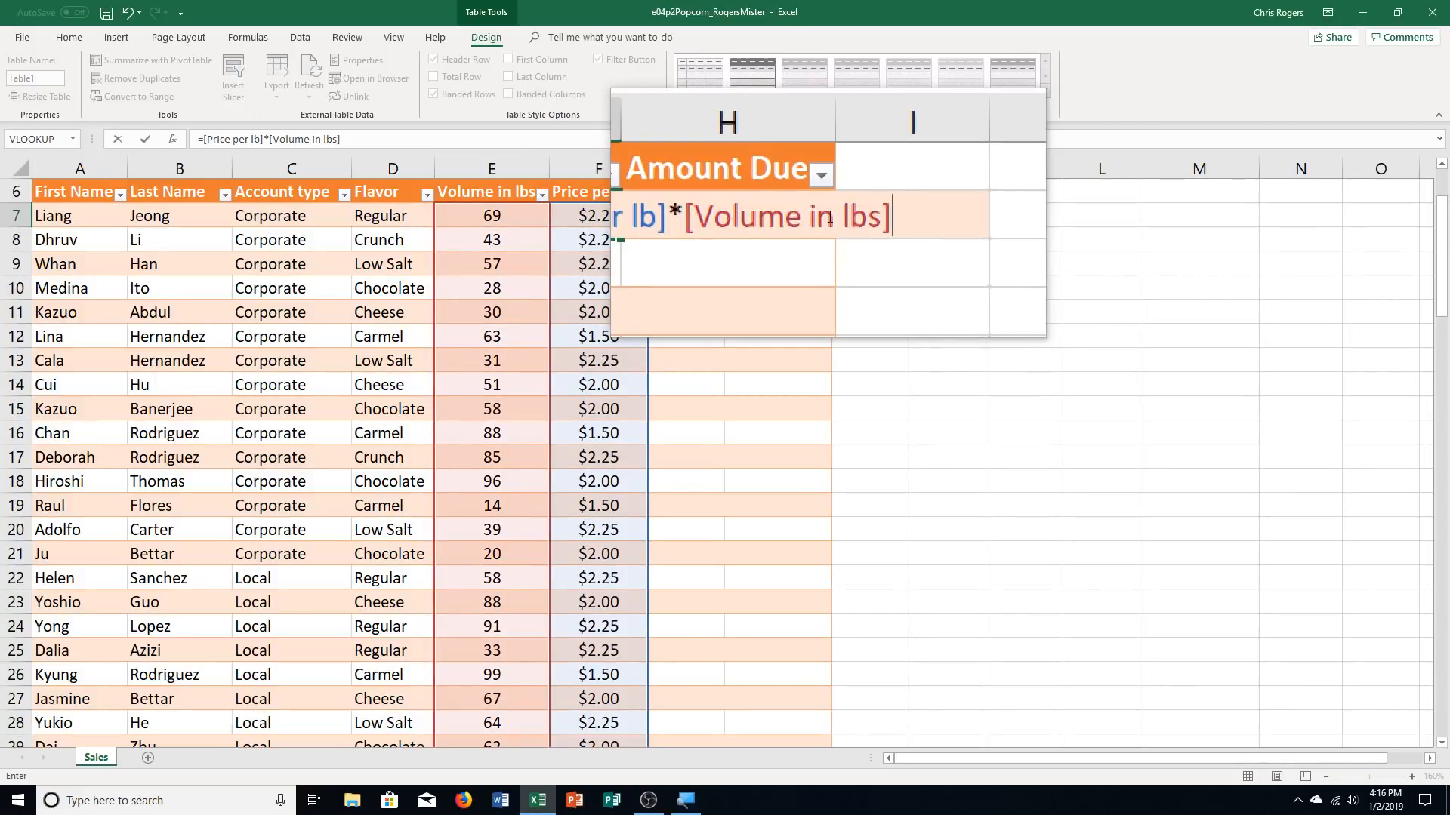
text(*B3)
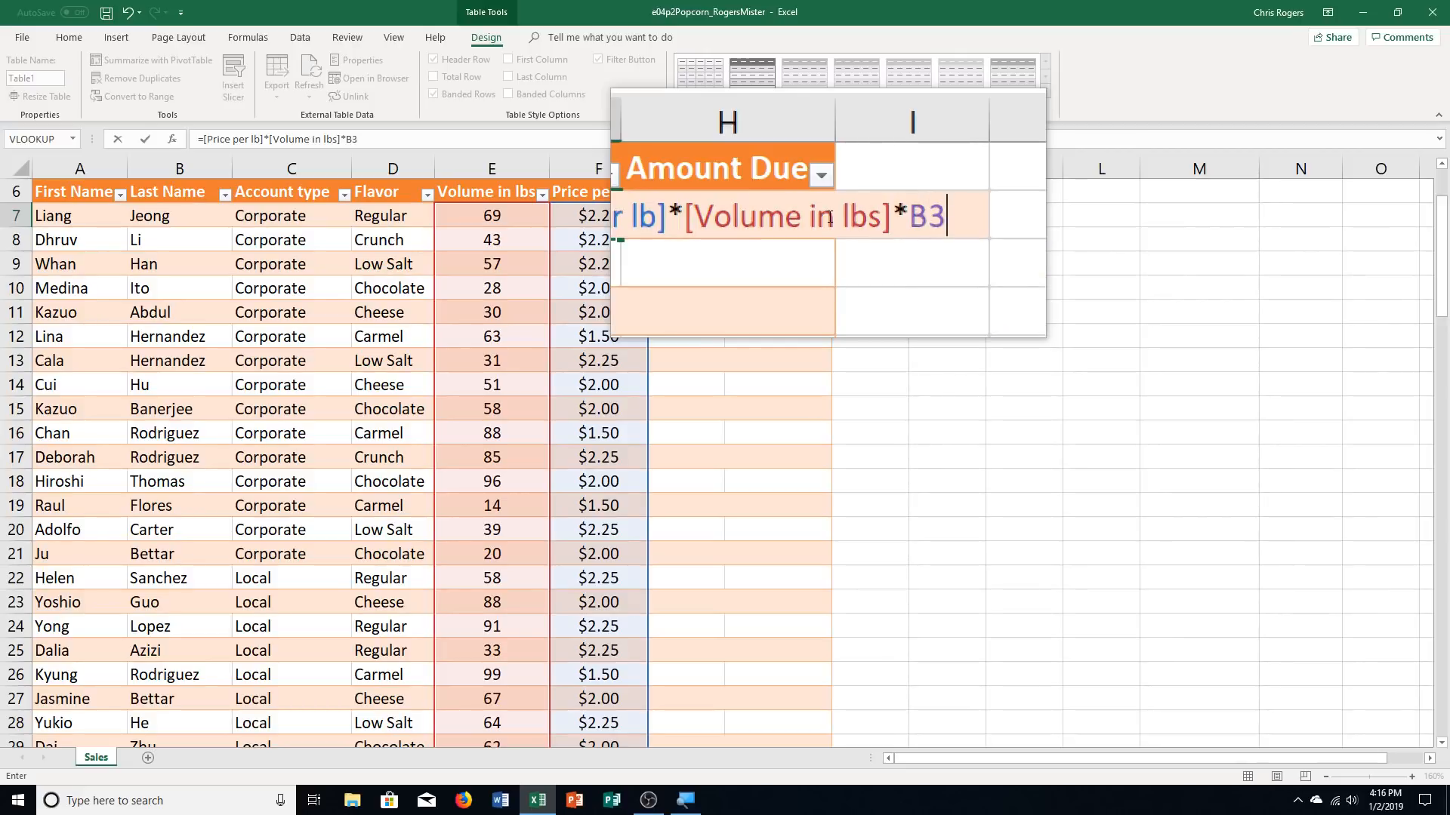
key(F4)
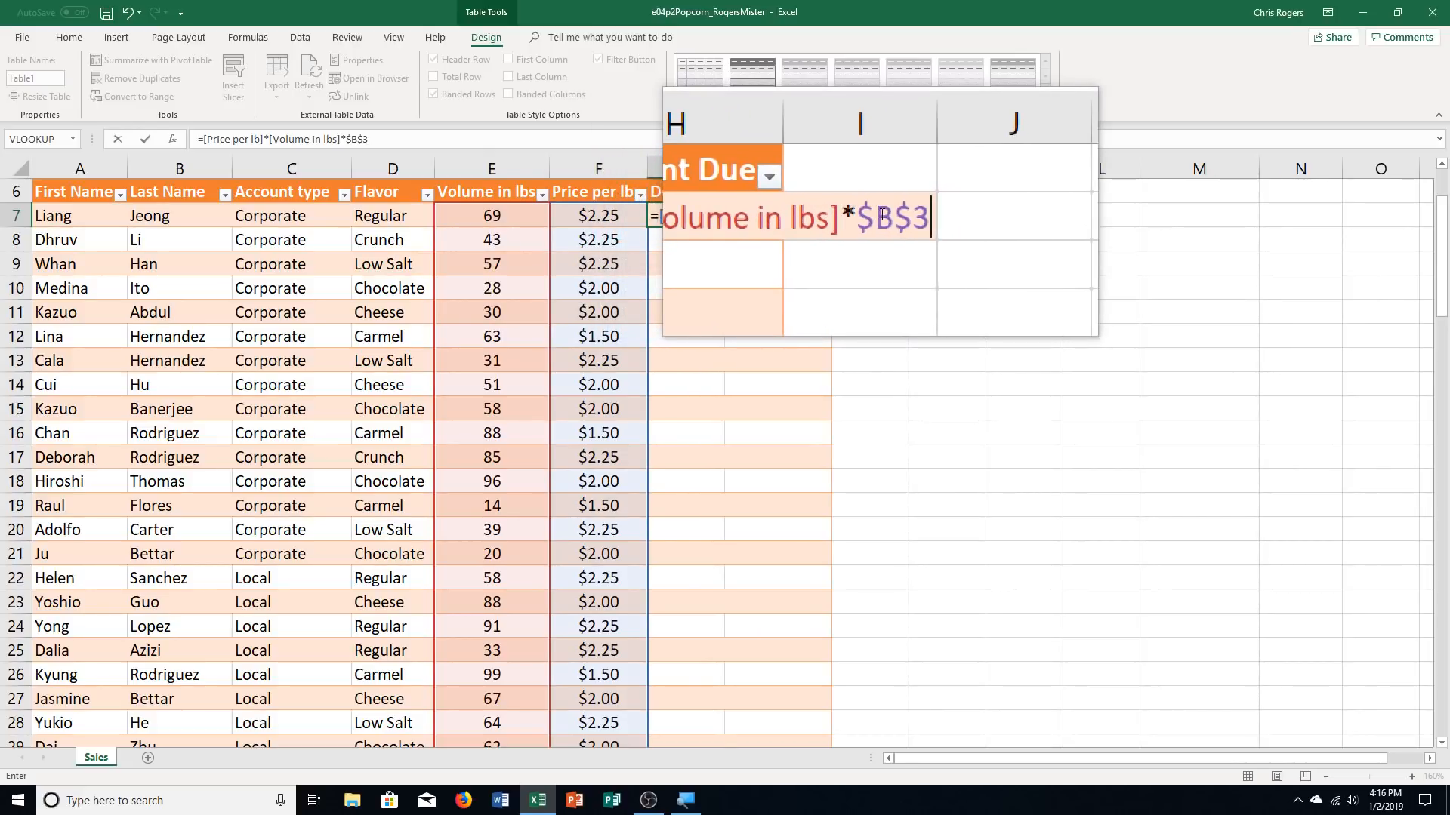
key(Return)
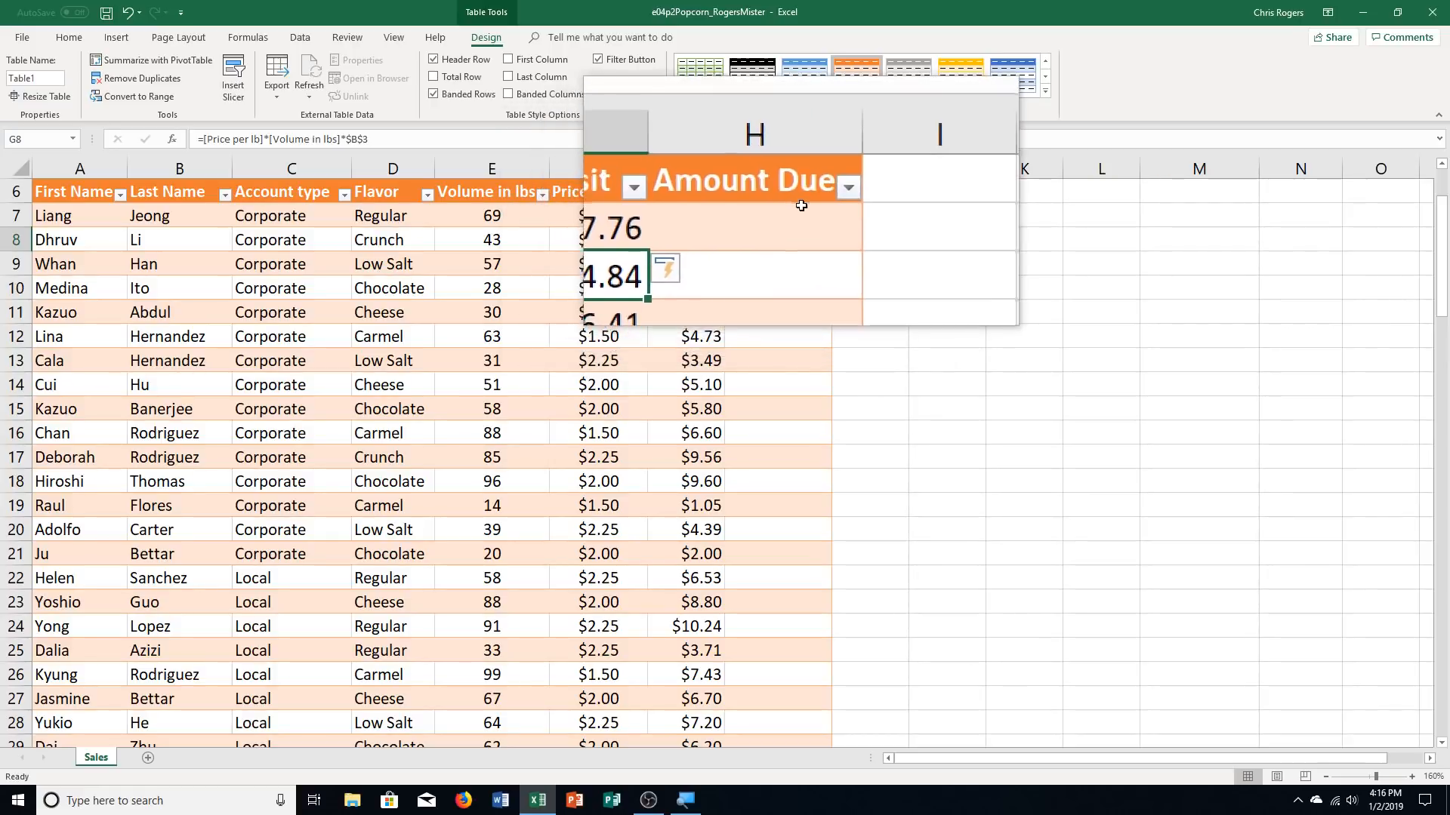
Enter the formula =[Price per lb]*[Volume in lbs]-[Deposit] in cell H7 to calculate the Amount Due column
click(800, 208)
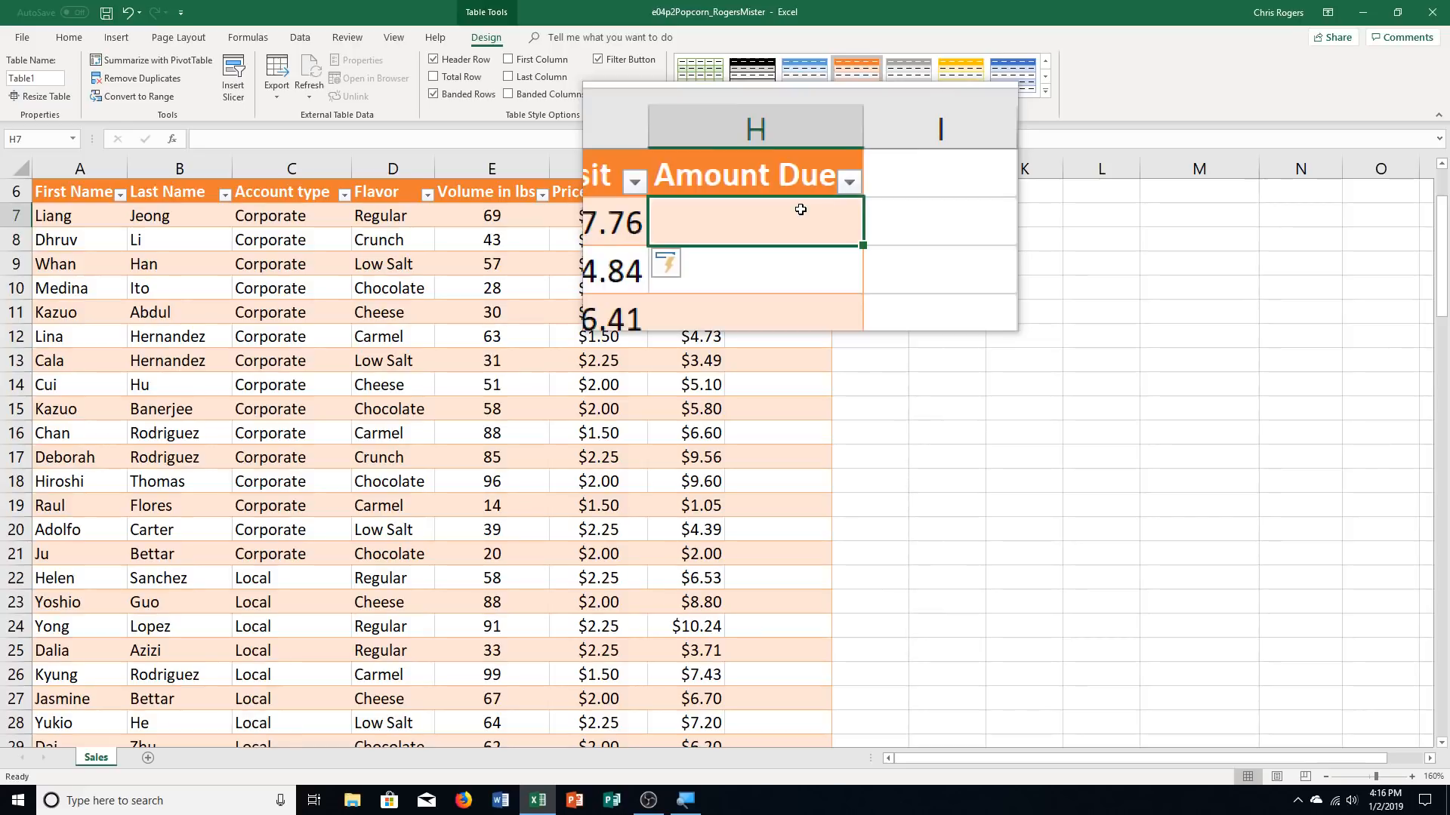
text([)
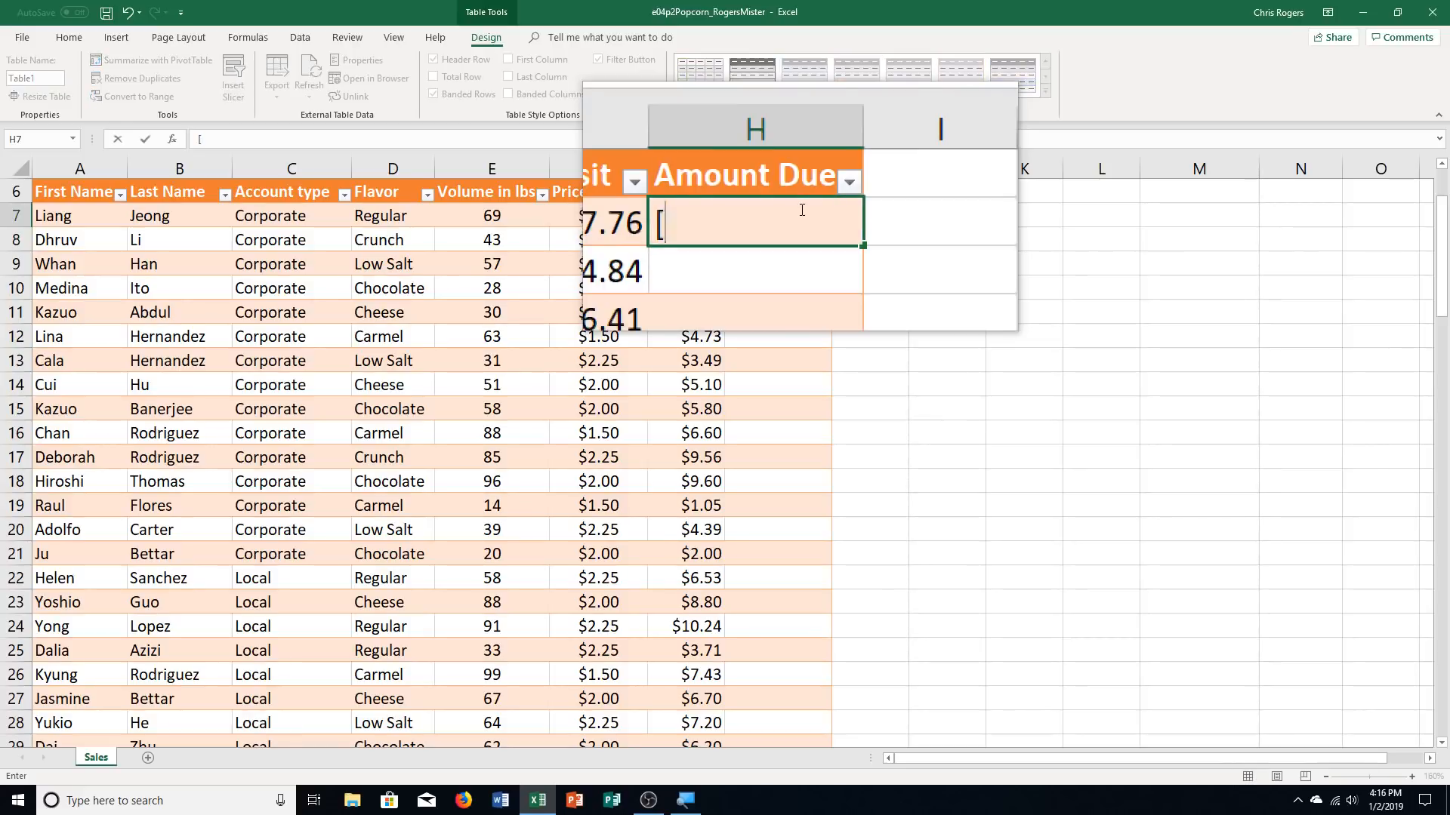
key(BackSpace)
text(=[Price)
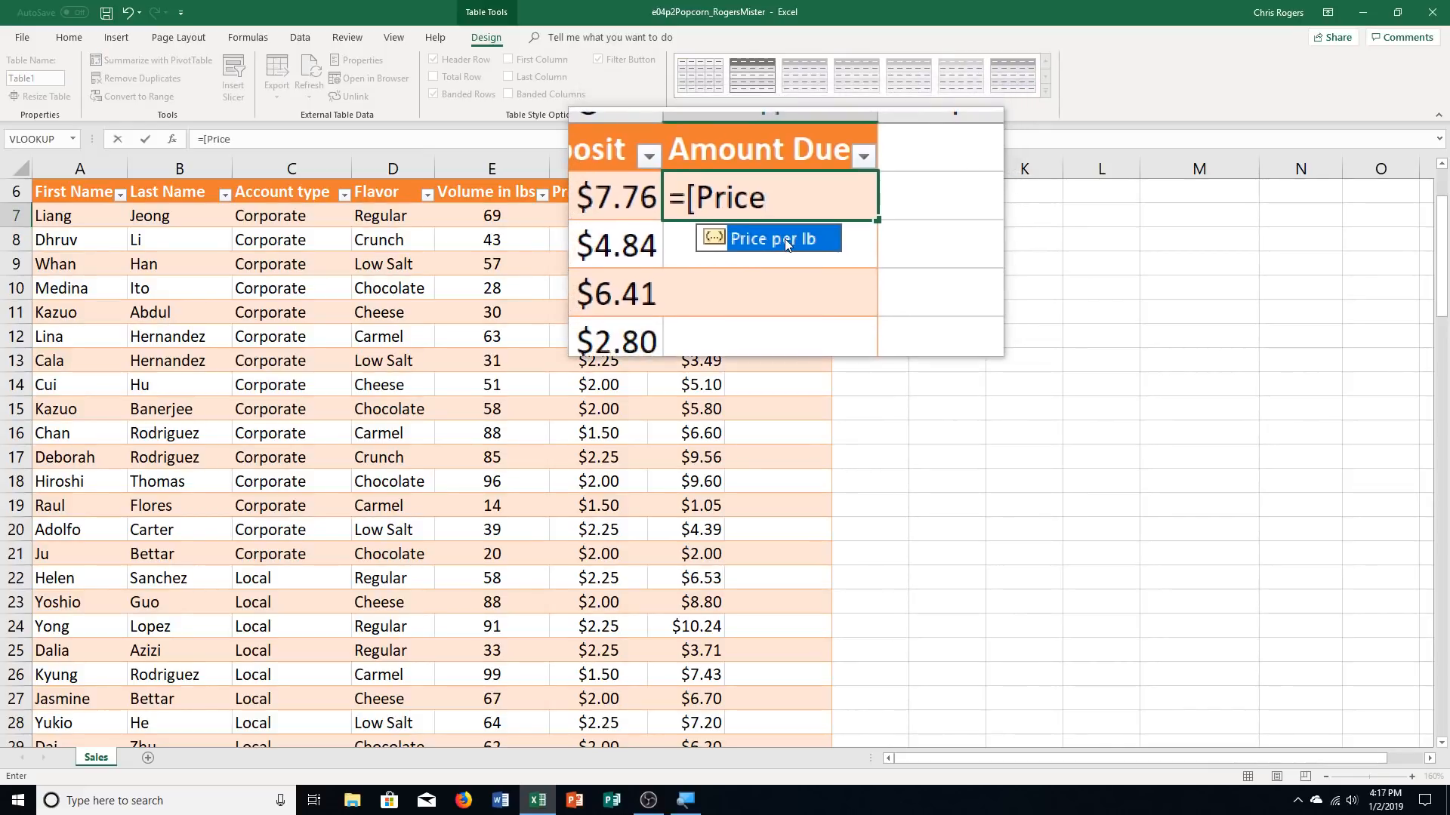
double_click(783, 237)
text(])
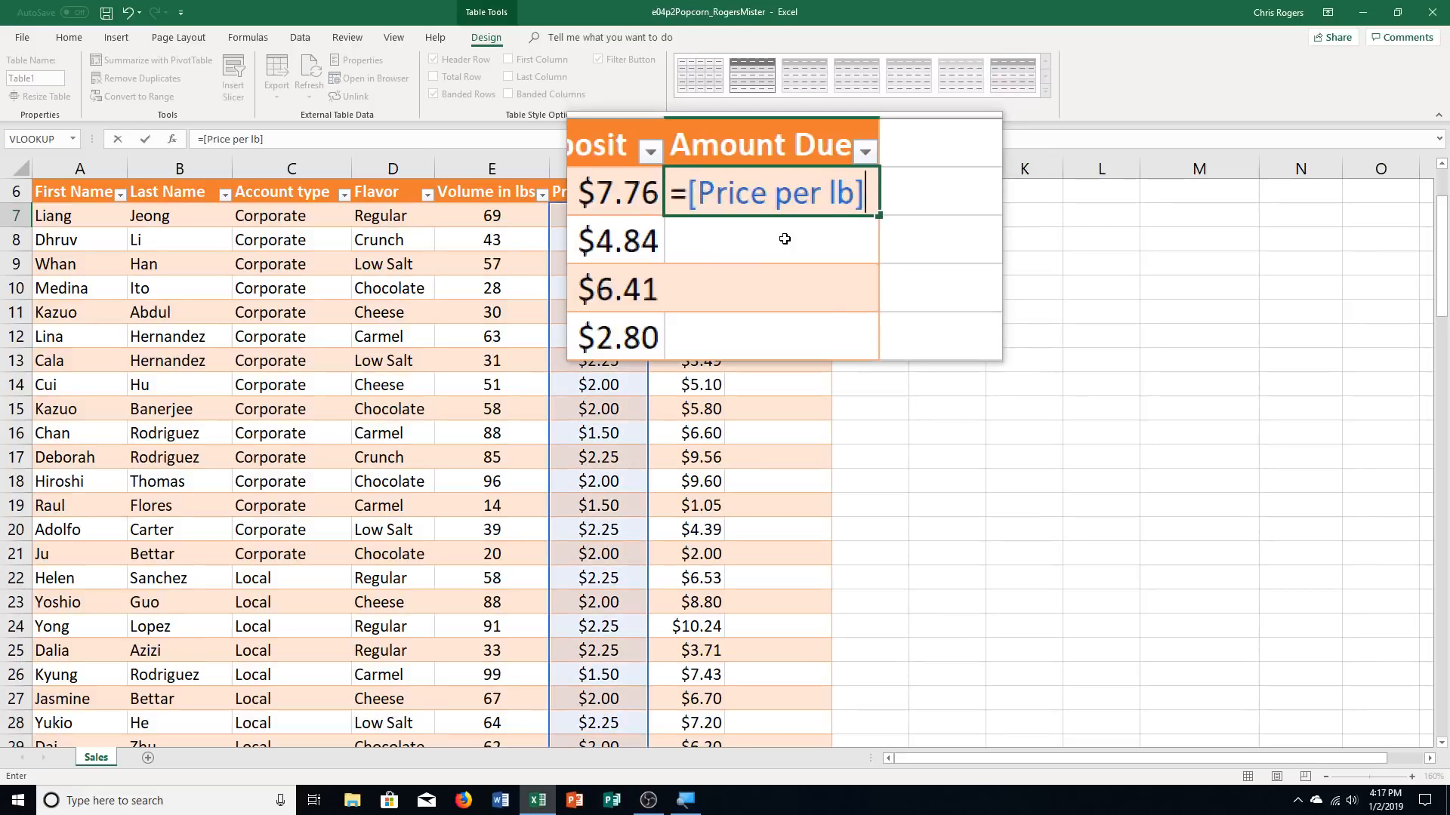
text(*)
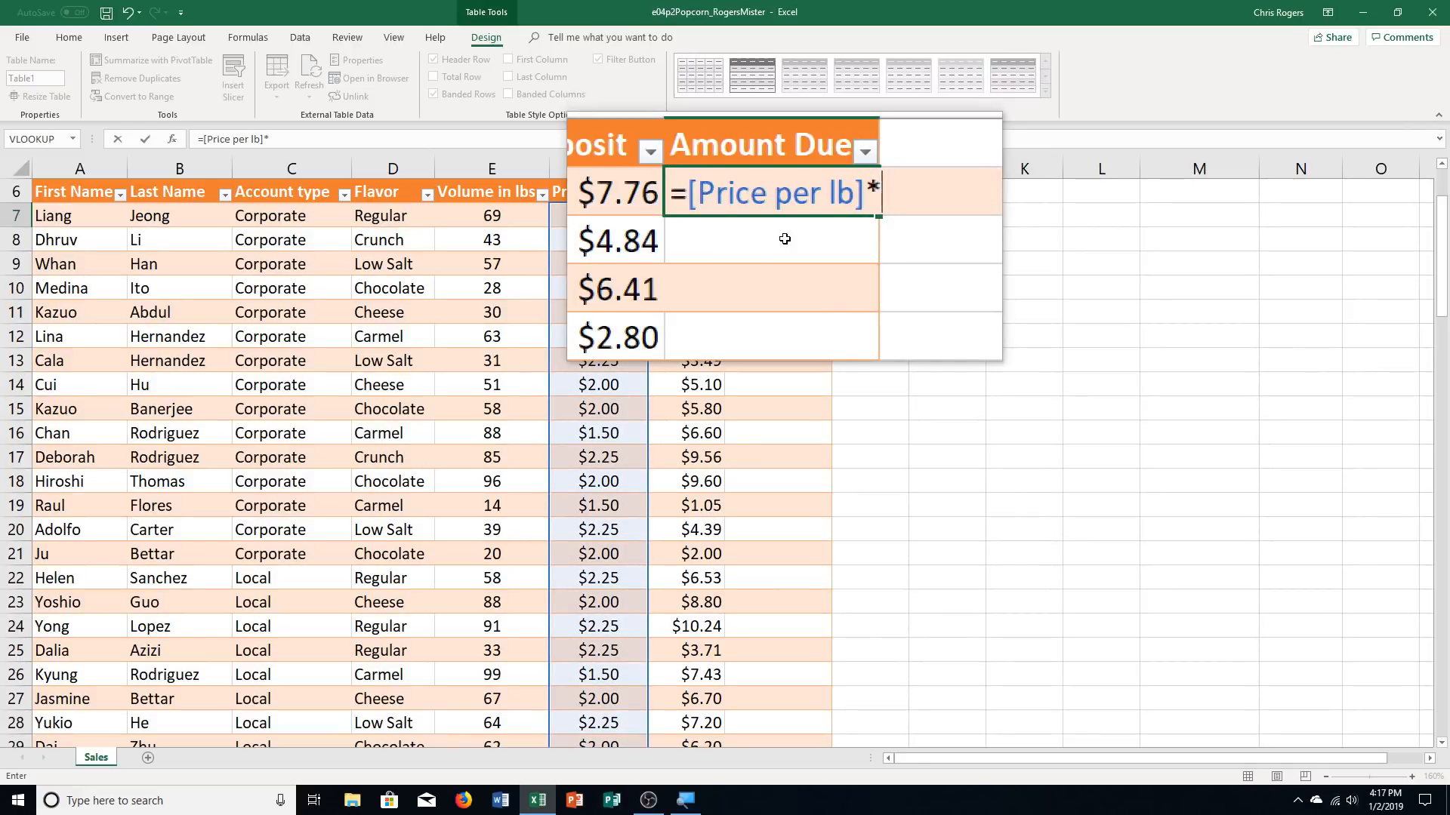
text([Vol)
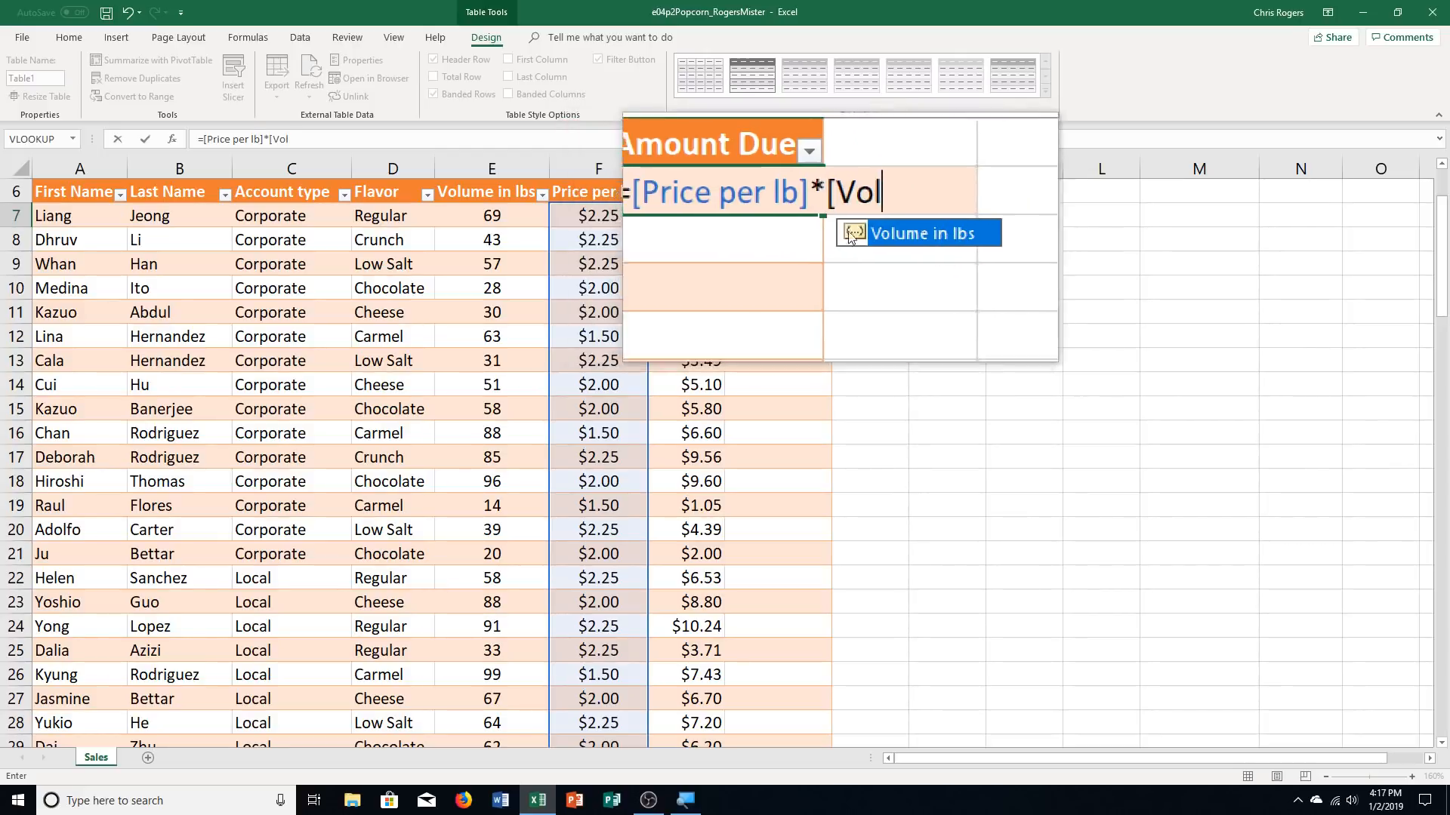
double_click(875, 238)
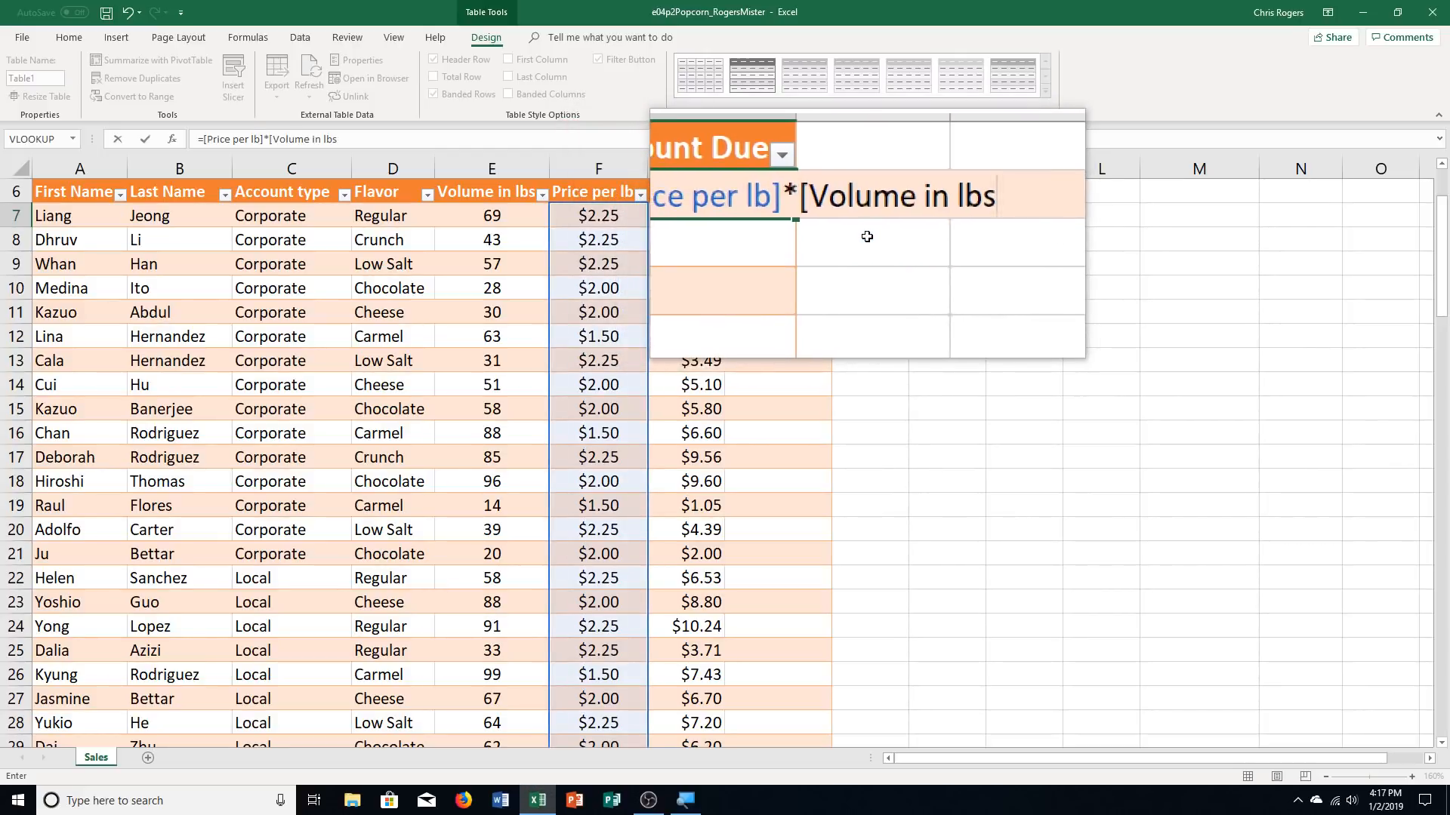
text(])
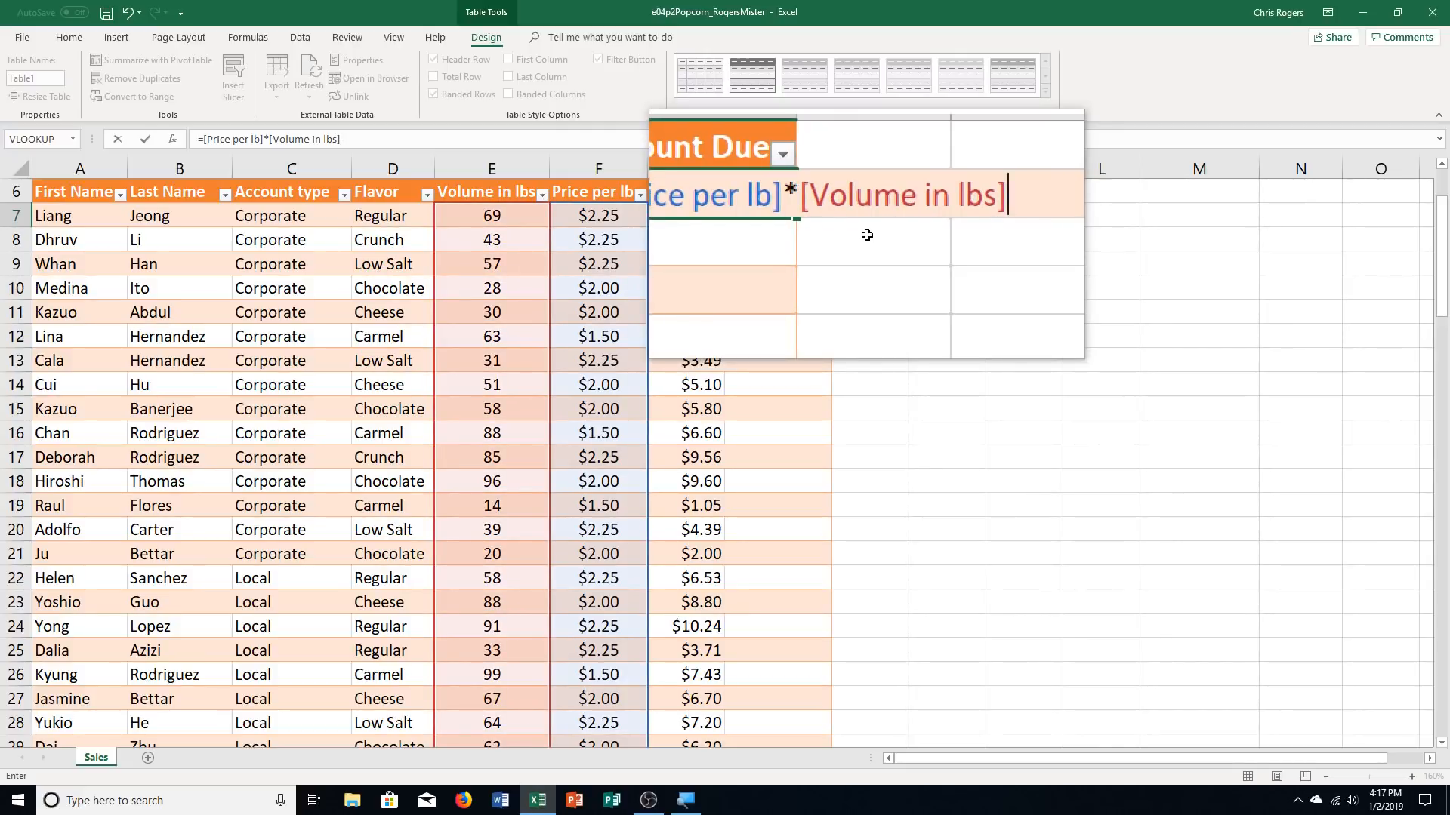
text(-)
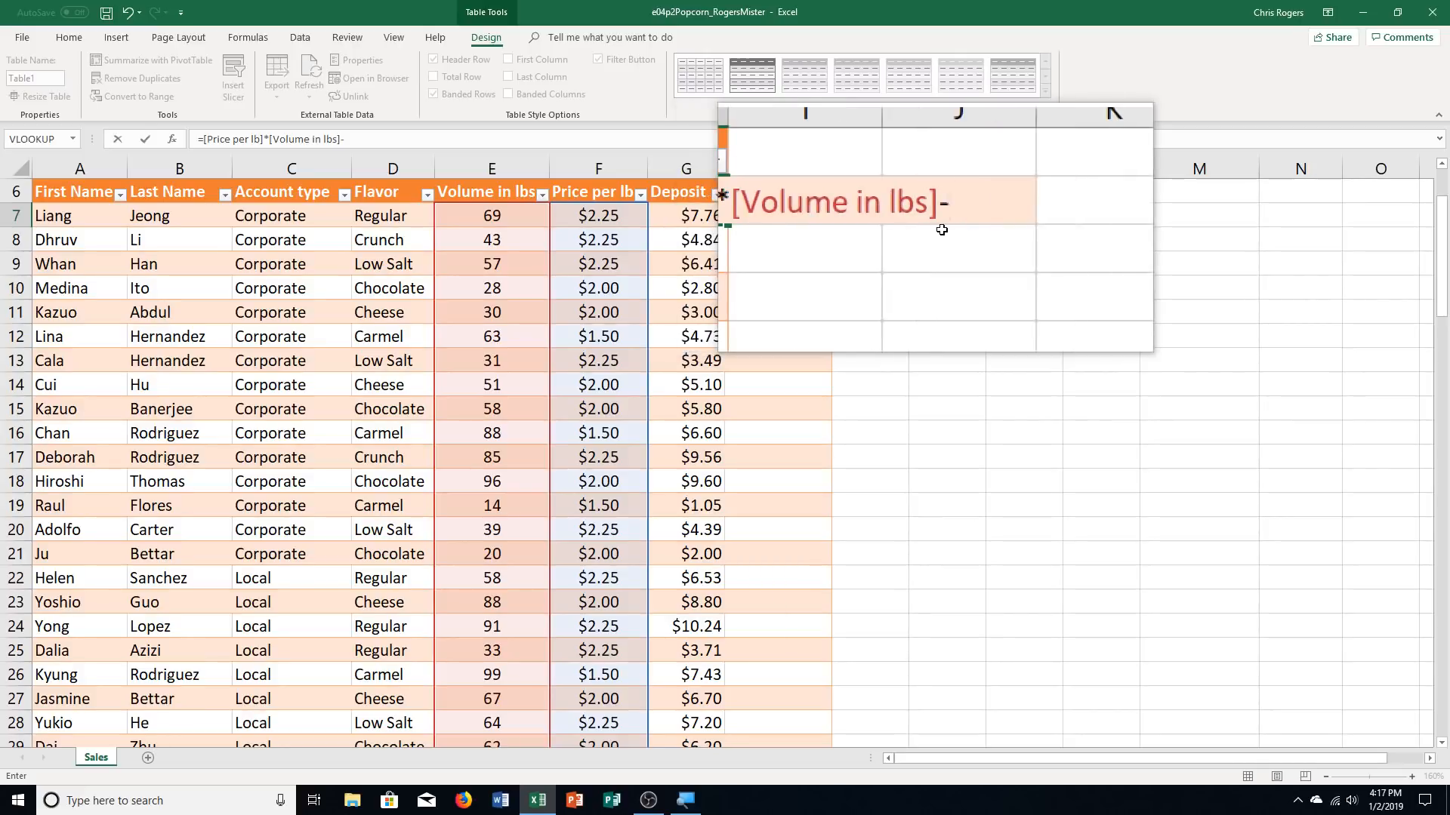
text([Dep)
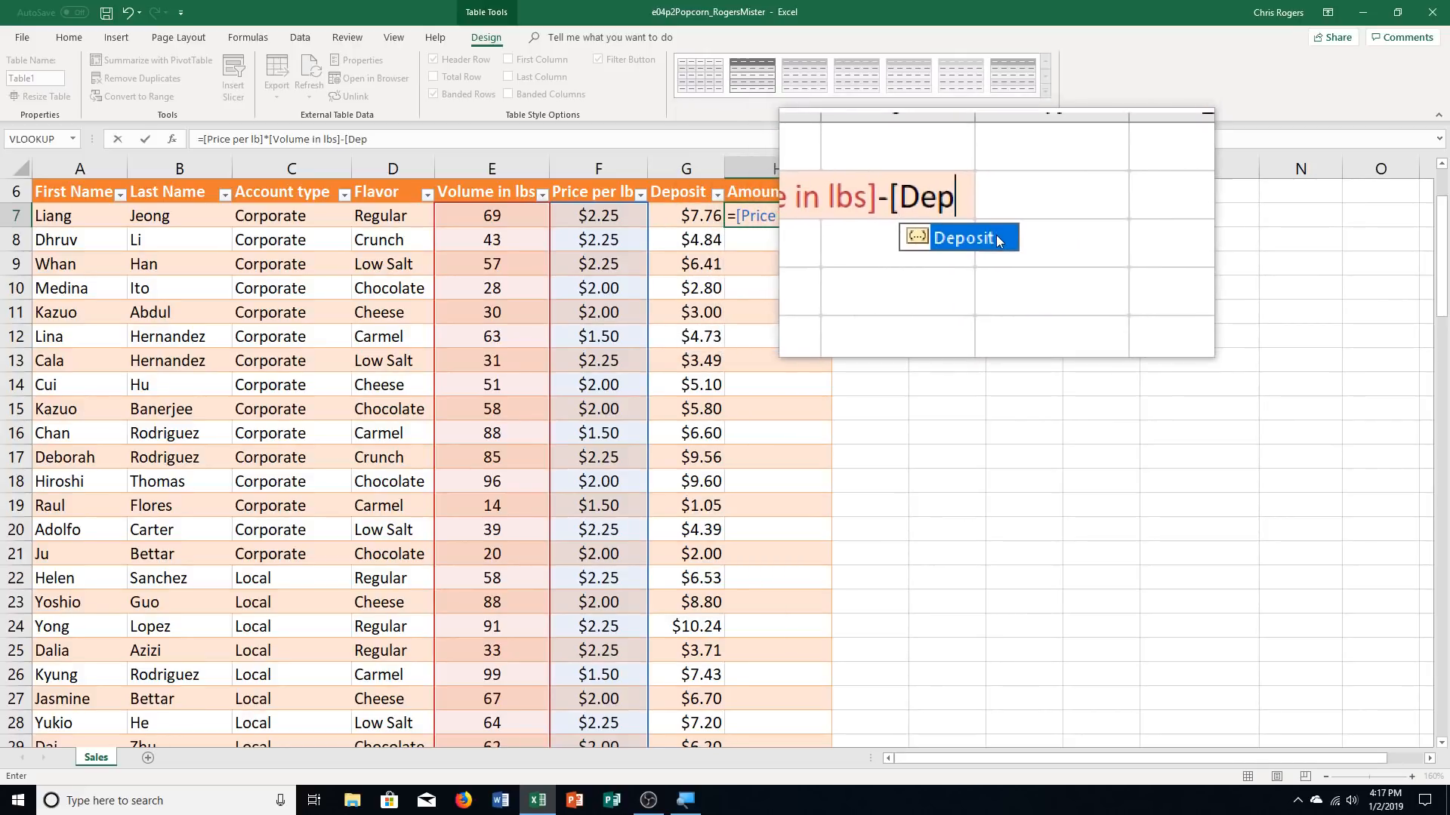
key(Tab)
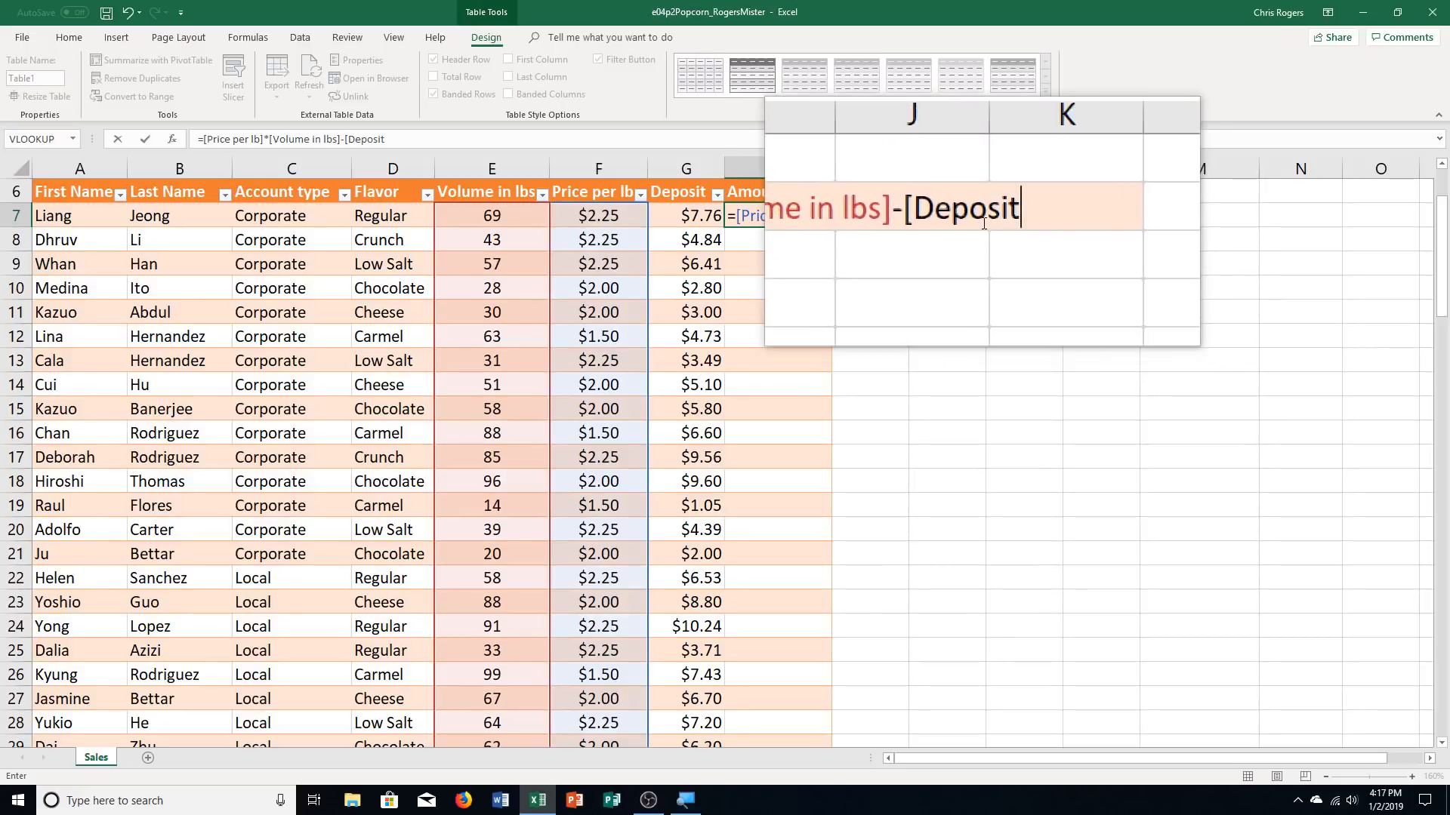
text(])
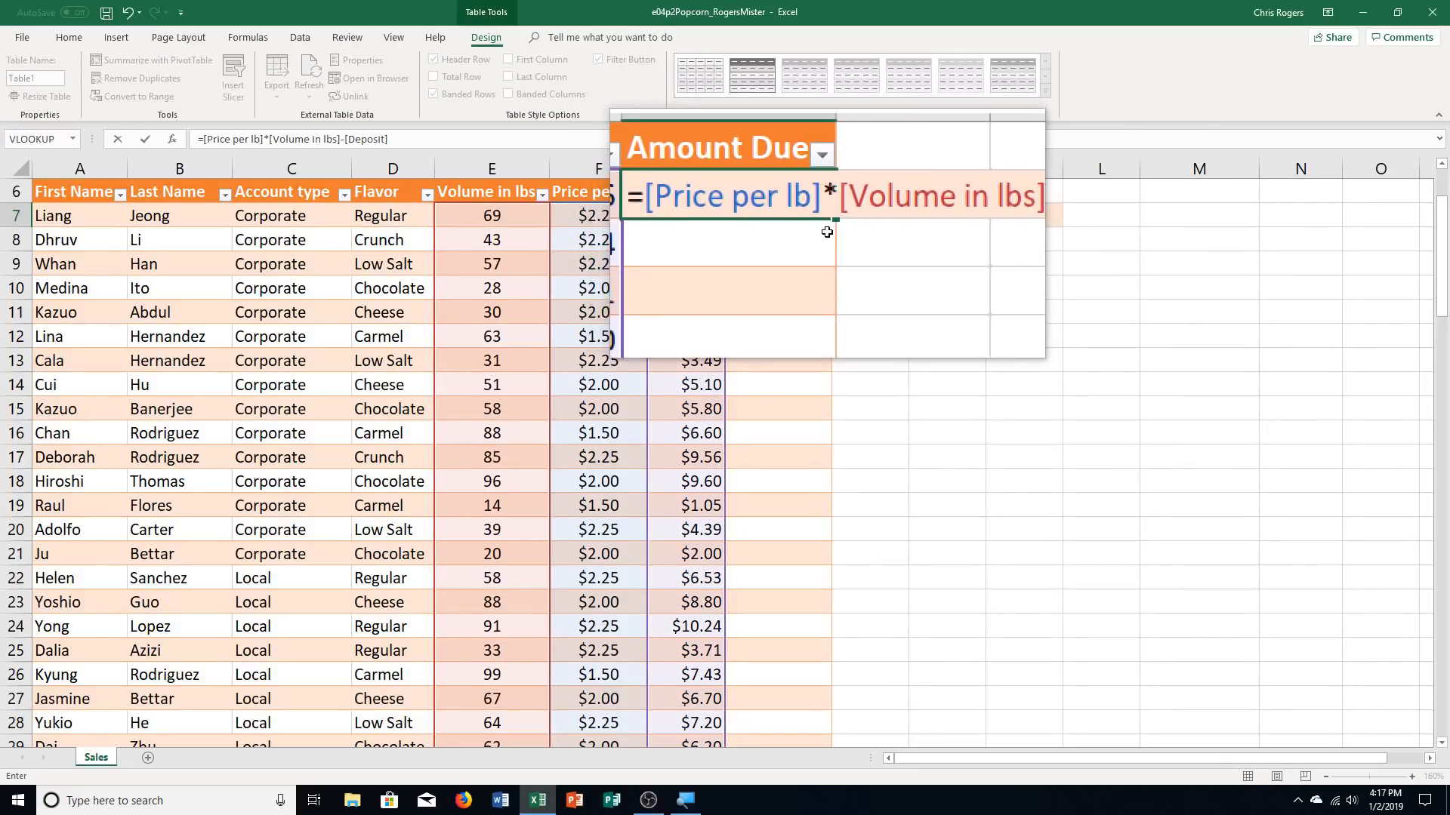
key(ctrl+Return)
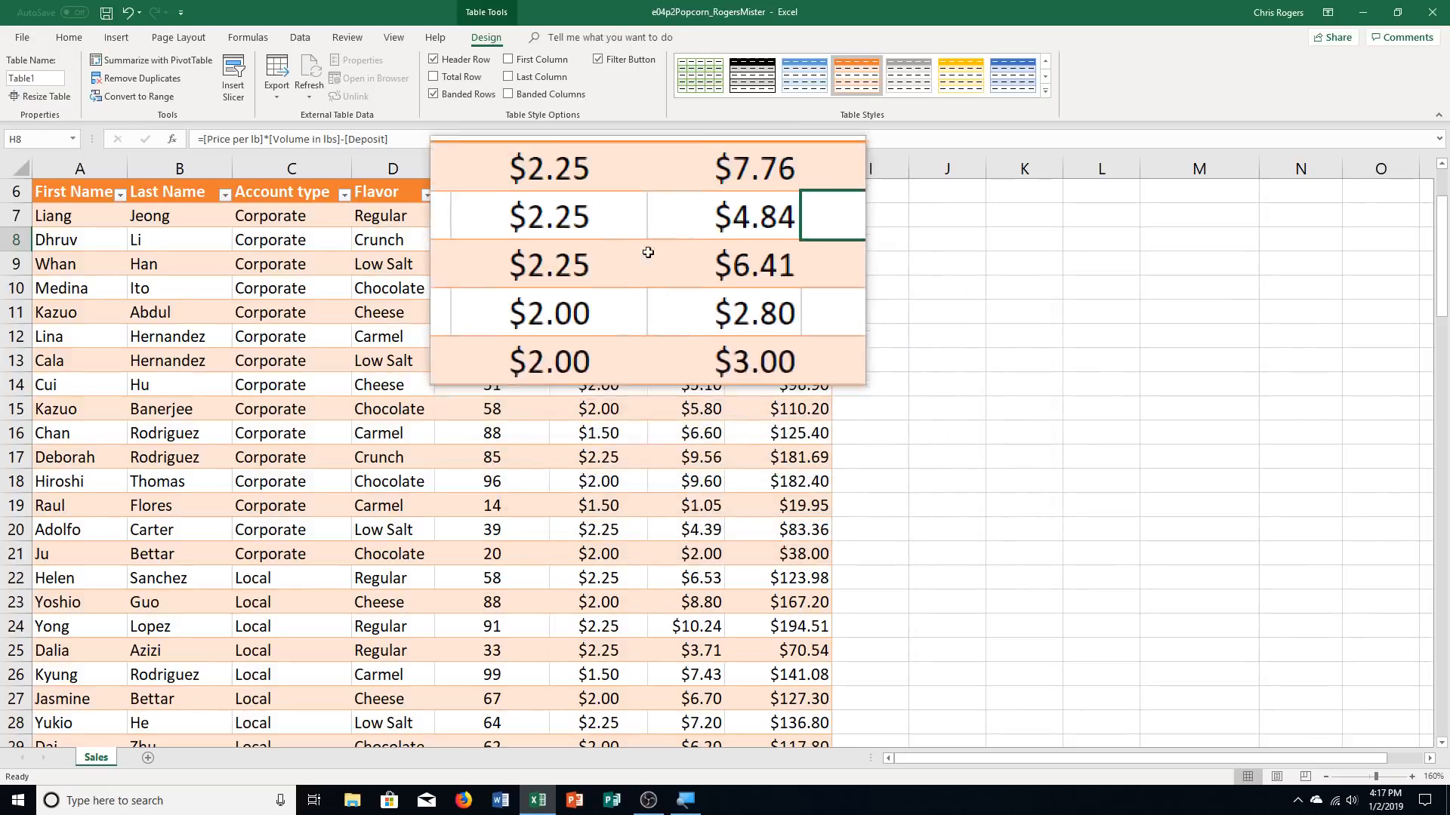
Apply the Accounting number format to the Deposit and Amount Due values in G7:H106
click(664, 219)
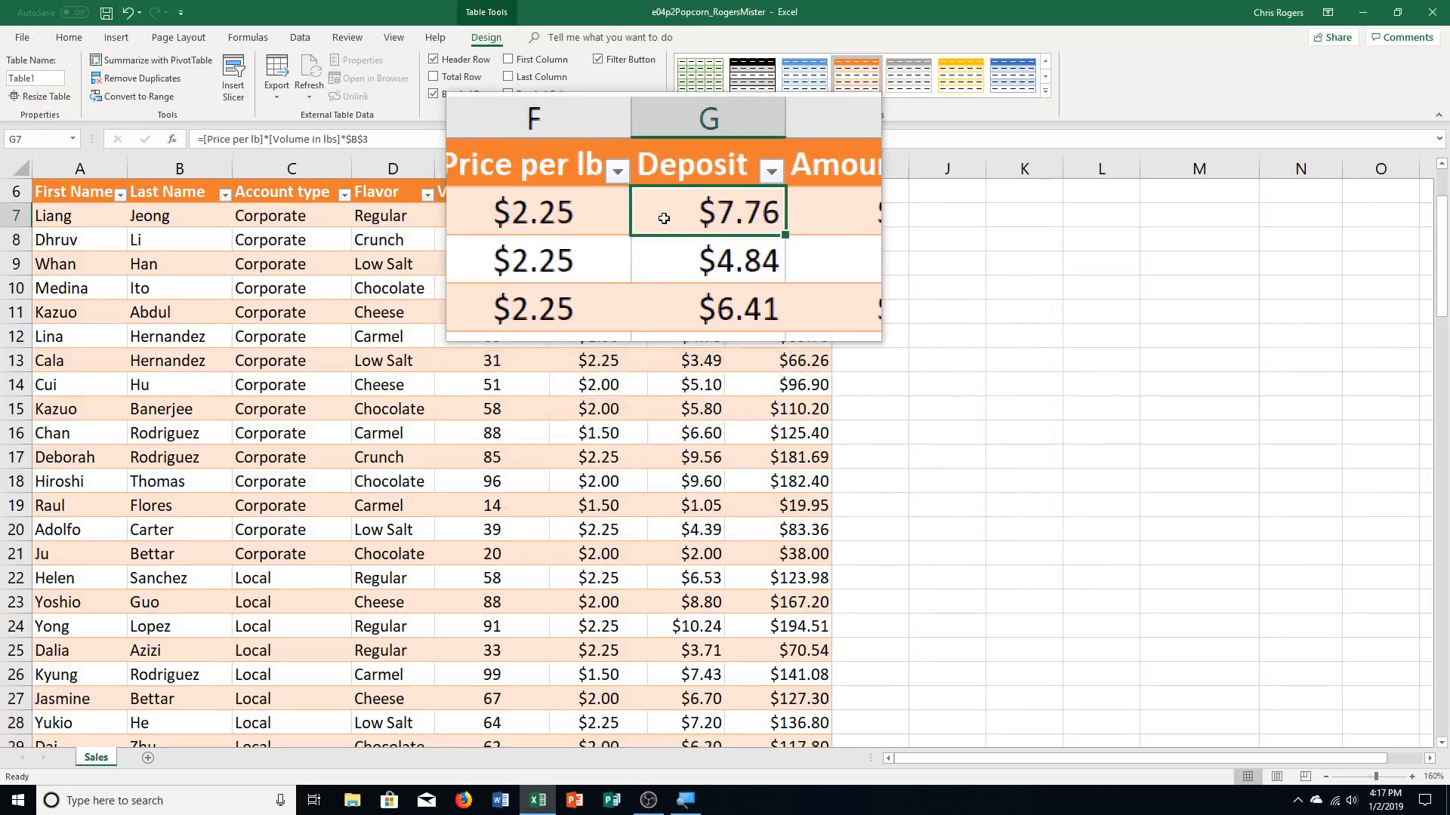
drag(664, 219, 784, 723)
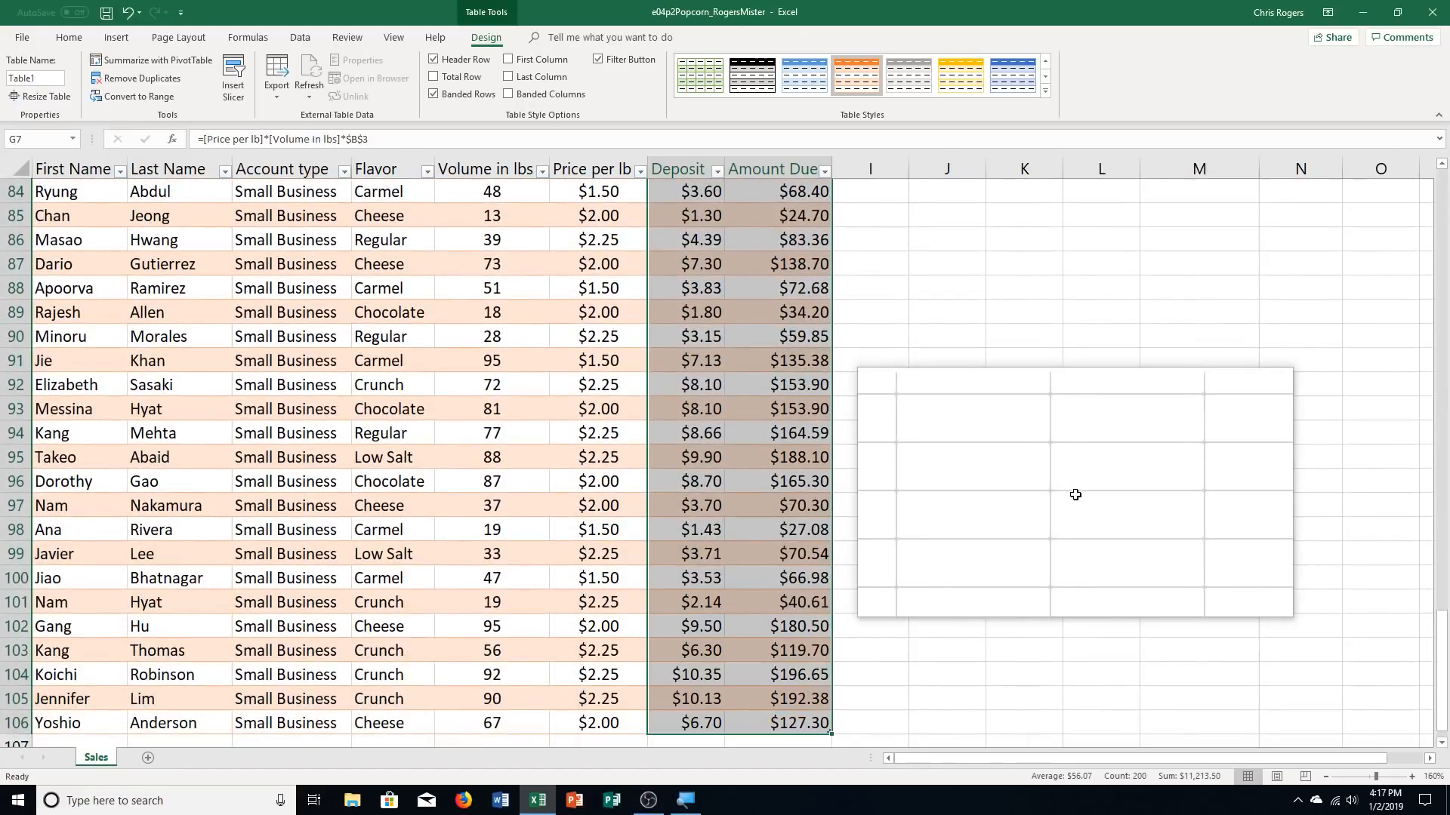
click(65, 41)
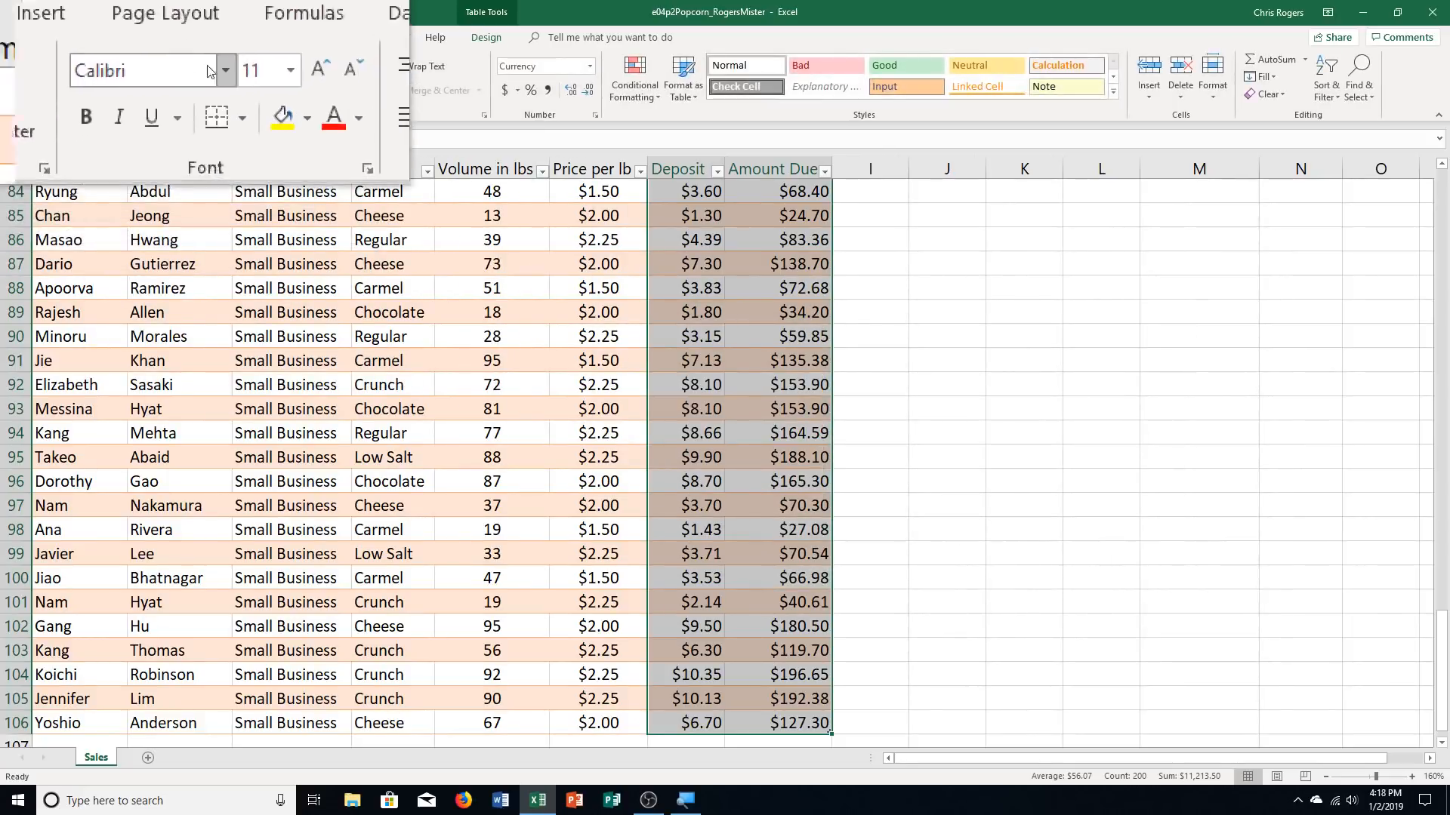
click(509, 88)
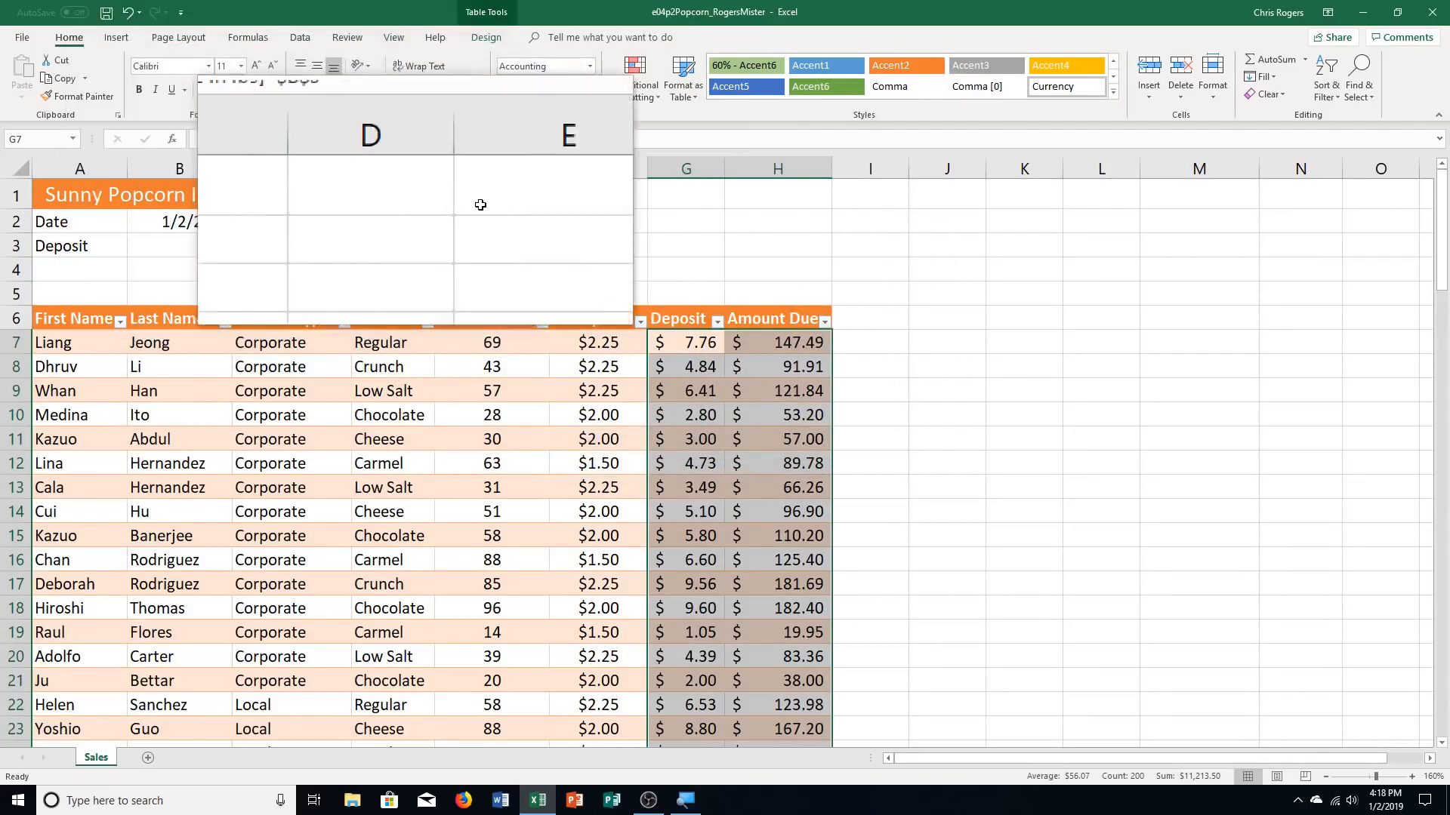
Add a total row to the table and use the Sum function for the Deposit column in it
click(474, 42)
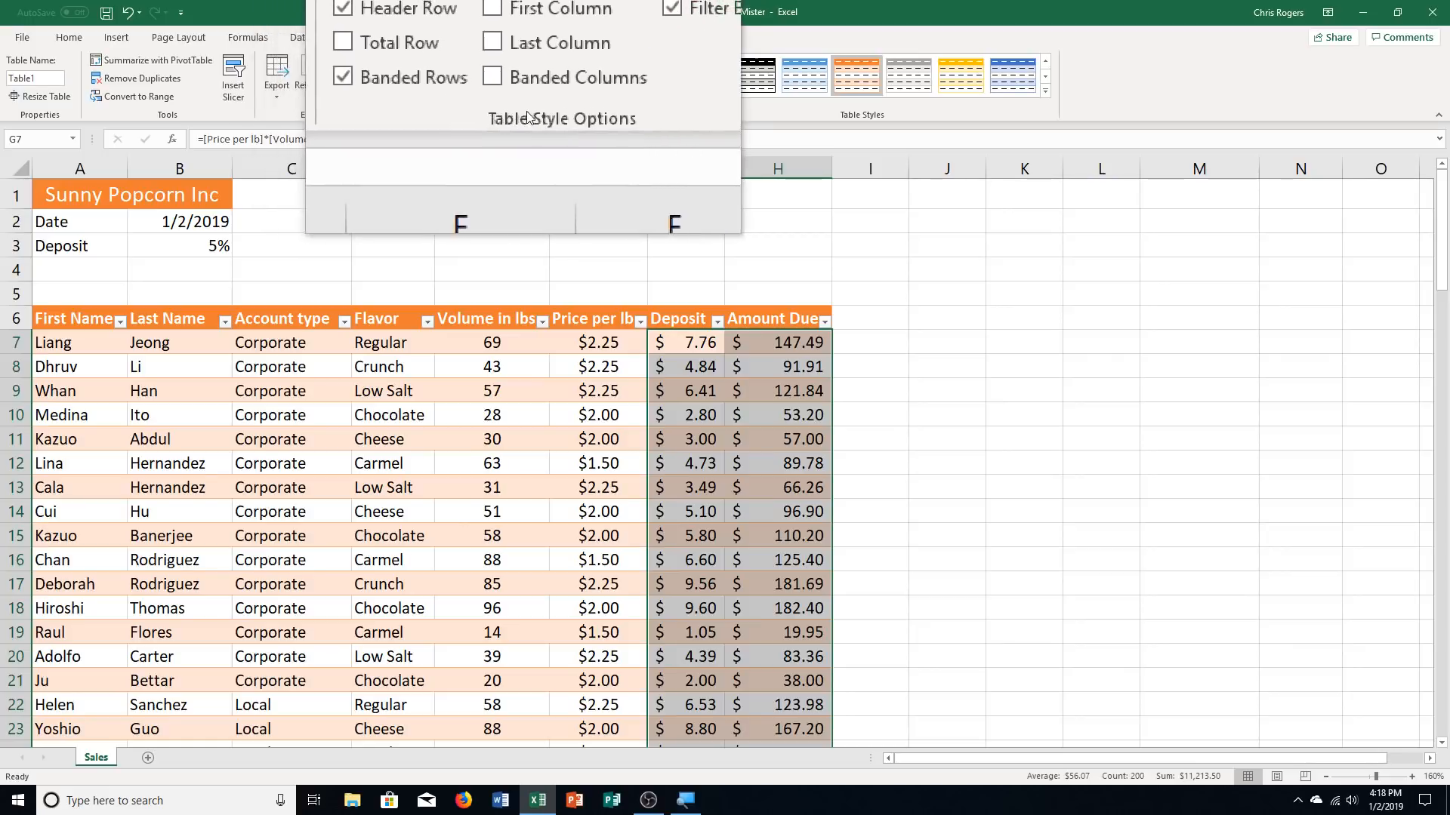
click(474, 85)
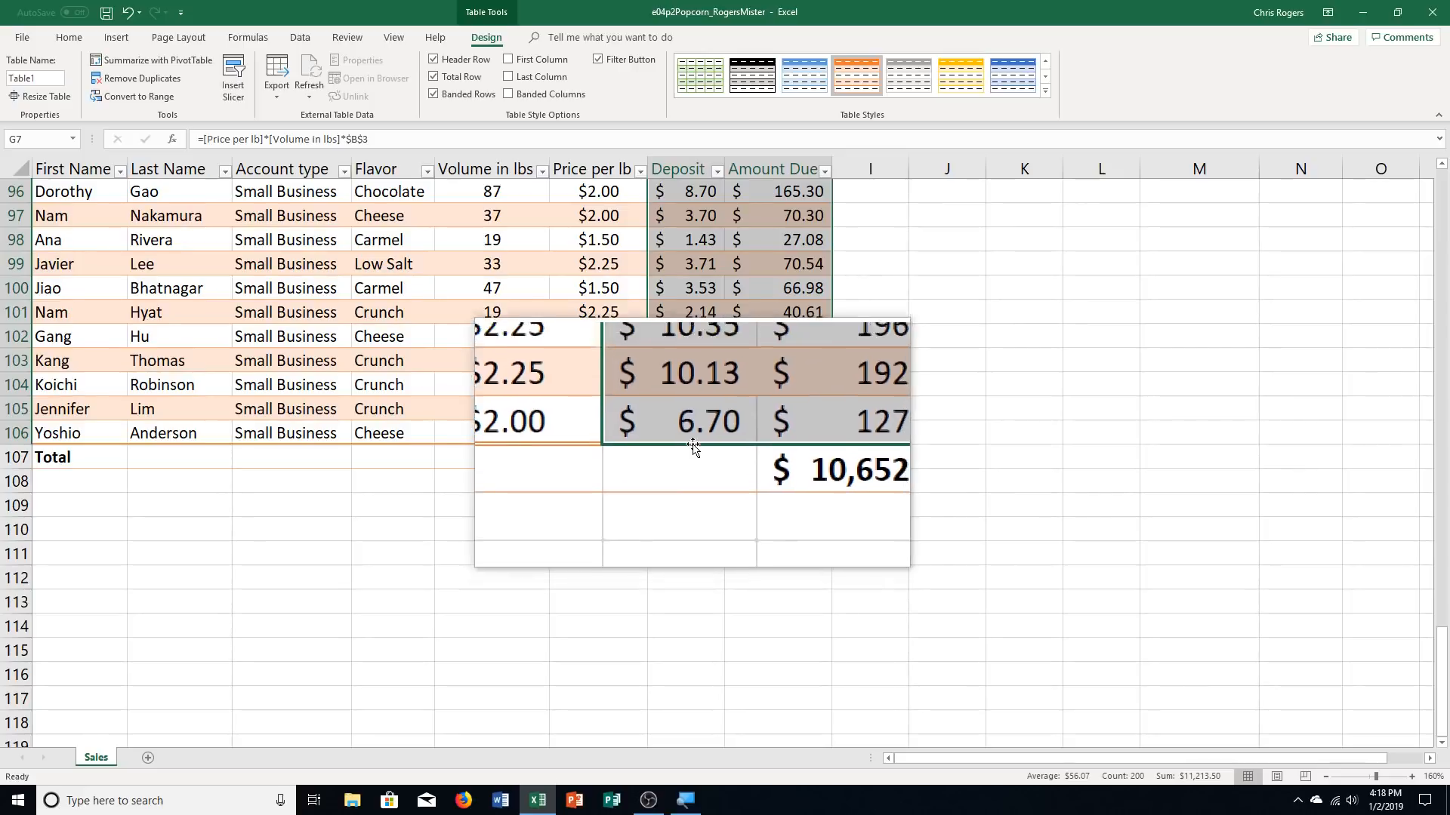
click(701, 456)
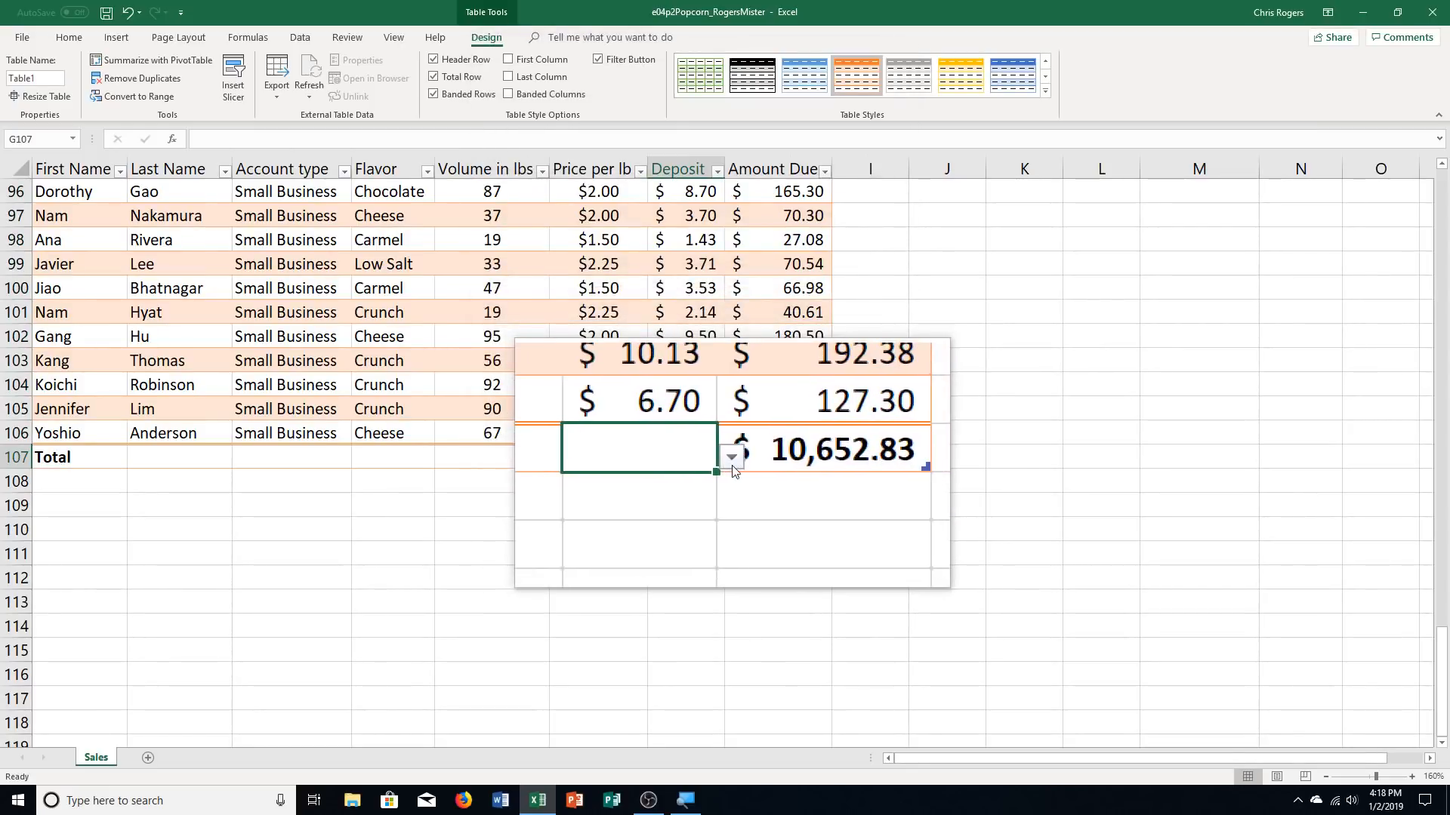
click(732, 467)
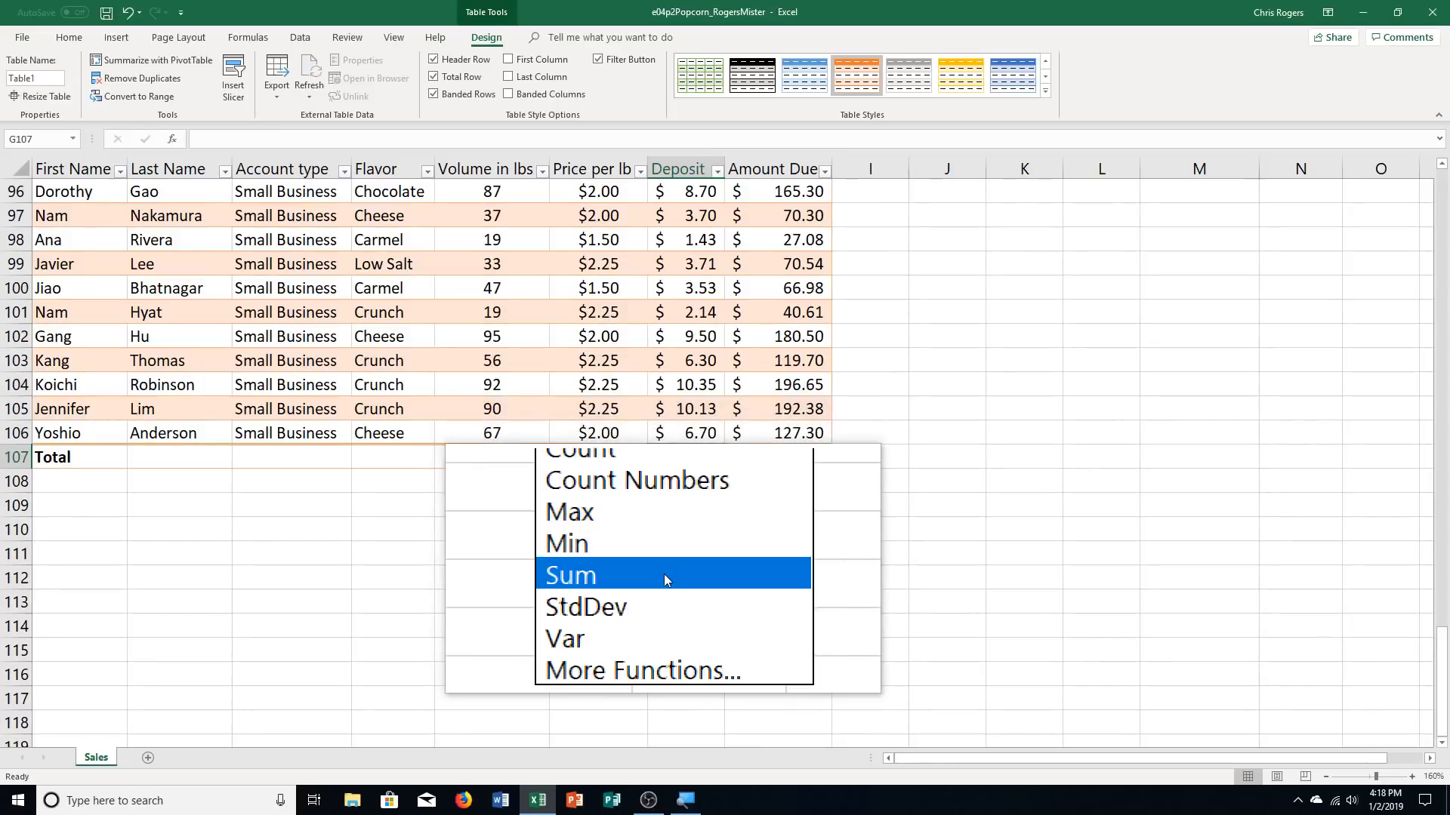
click(664, 573)
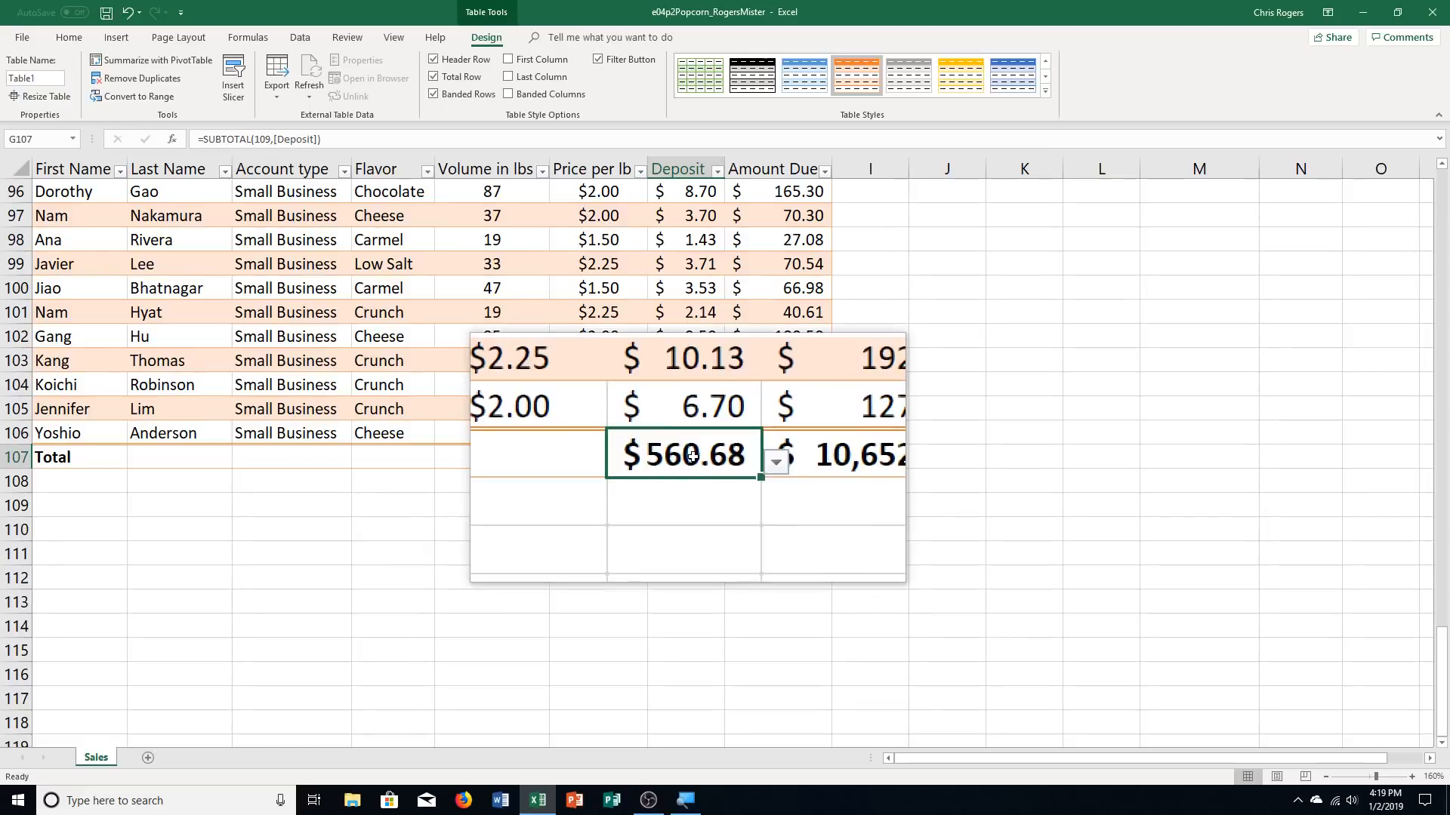
Calculate the average of Volume in lbs in the total row and apply the Number format to that cell
click(490, 456)
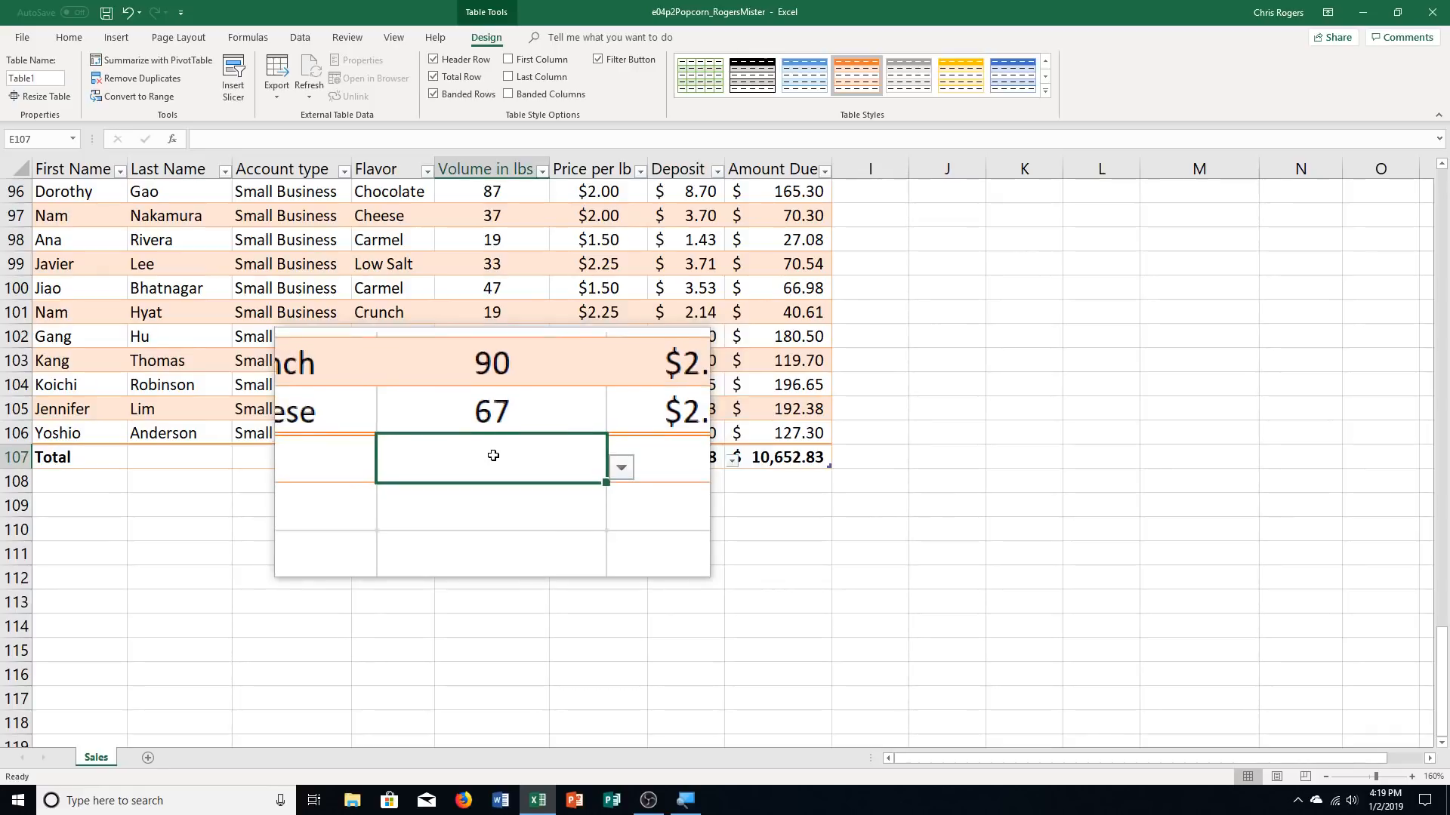
click(557, 461)
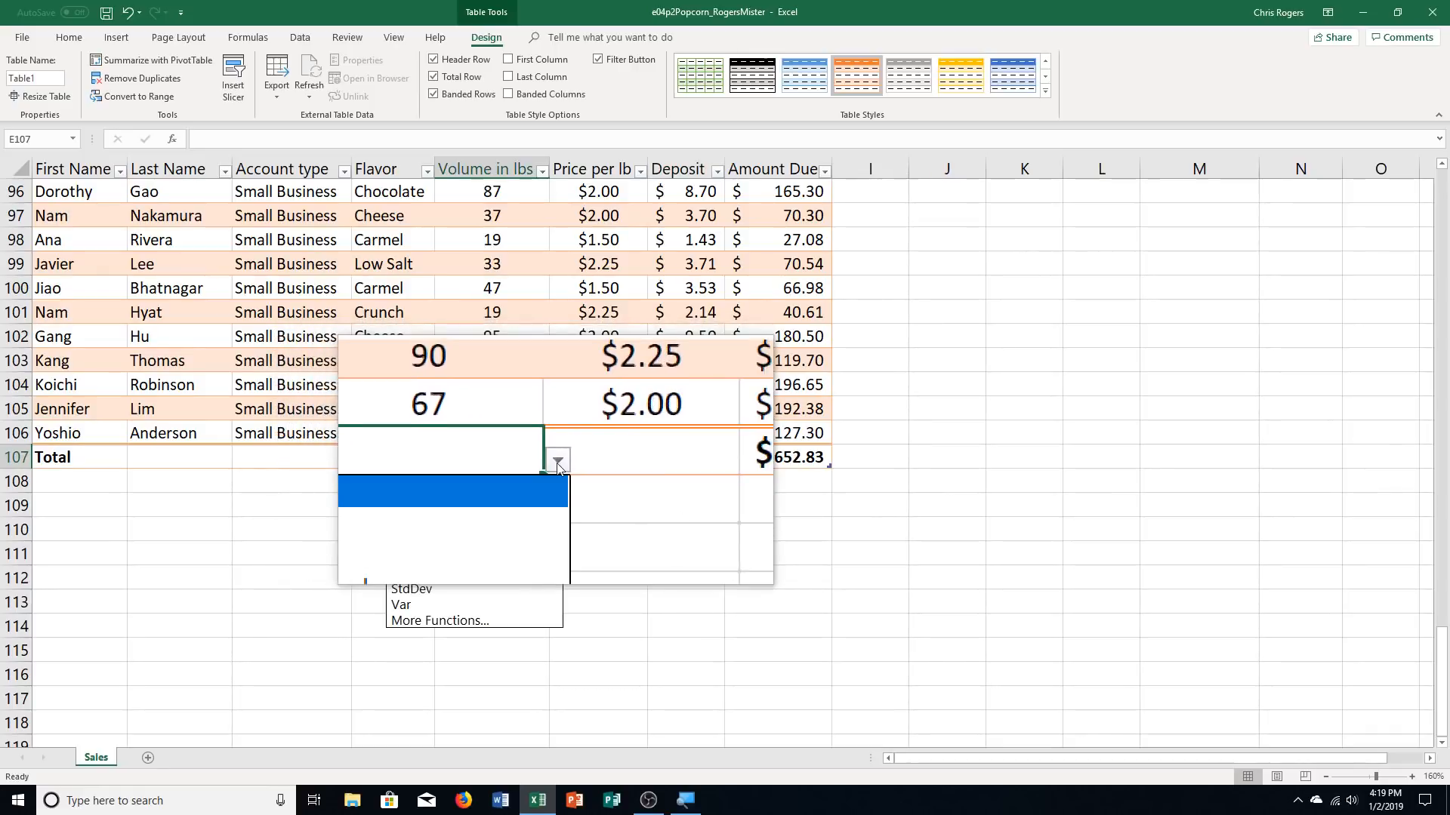
click(483, 501)
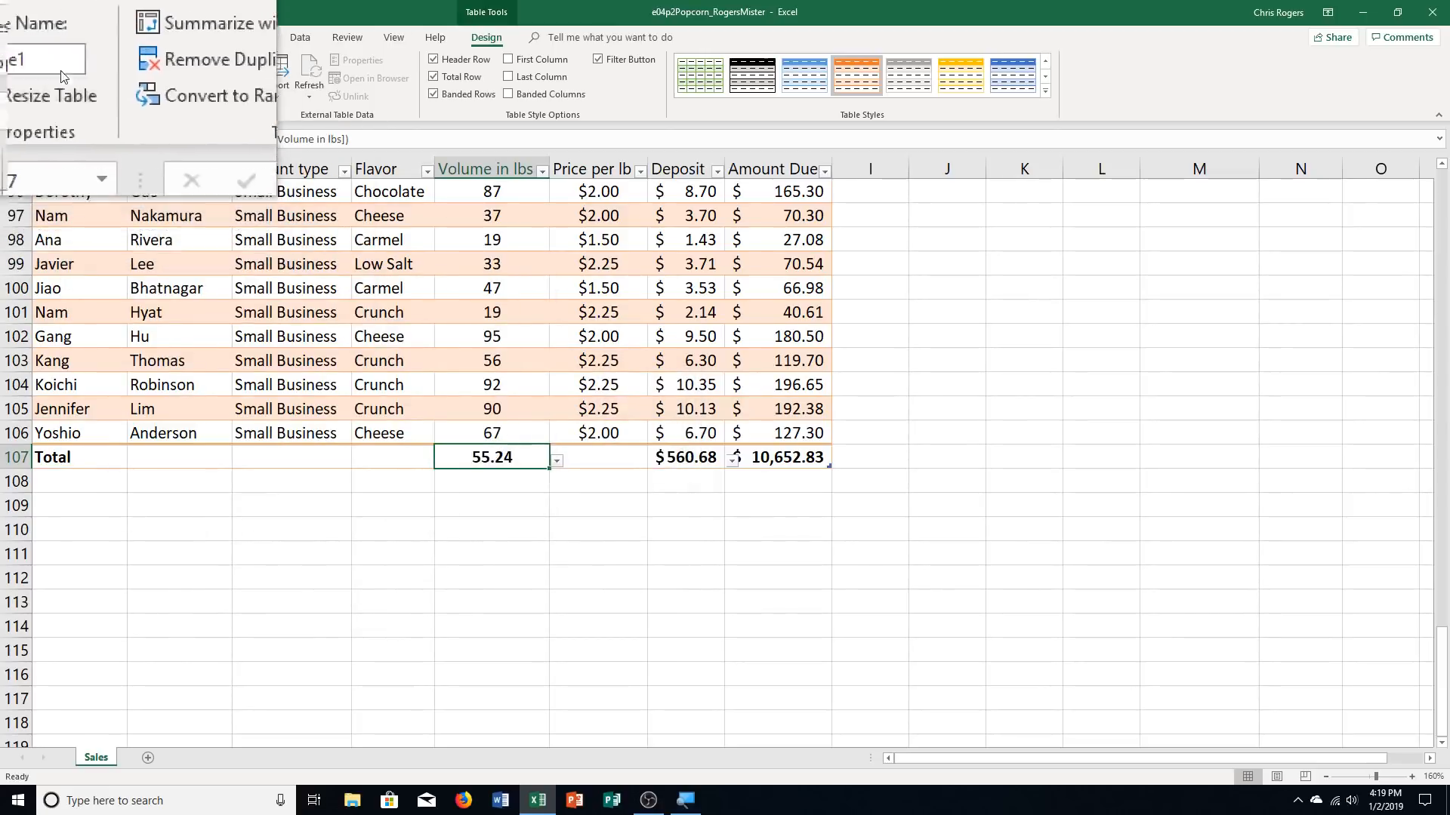
click(67, 38)
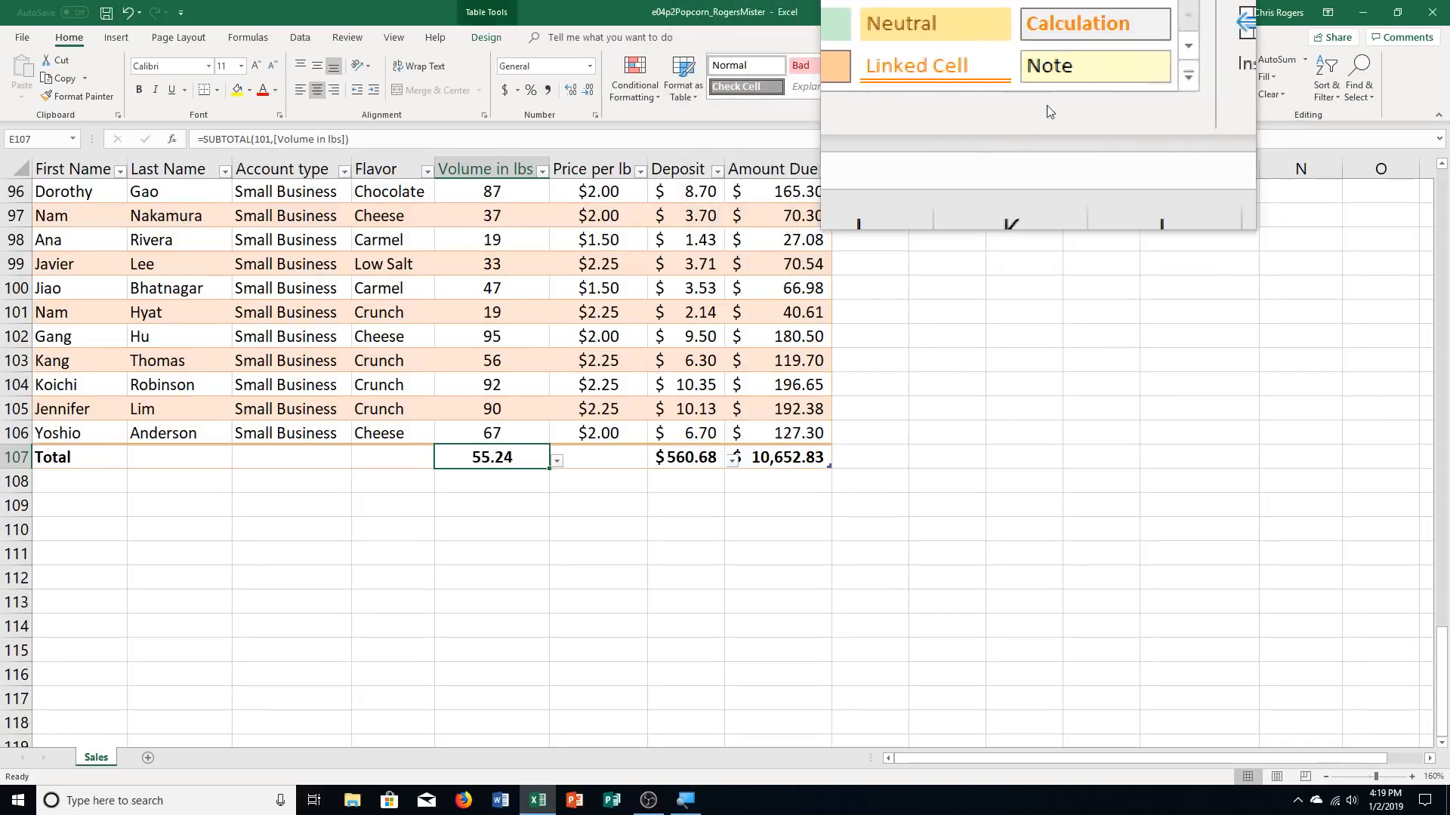
click(1109, 90)
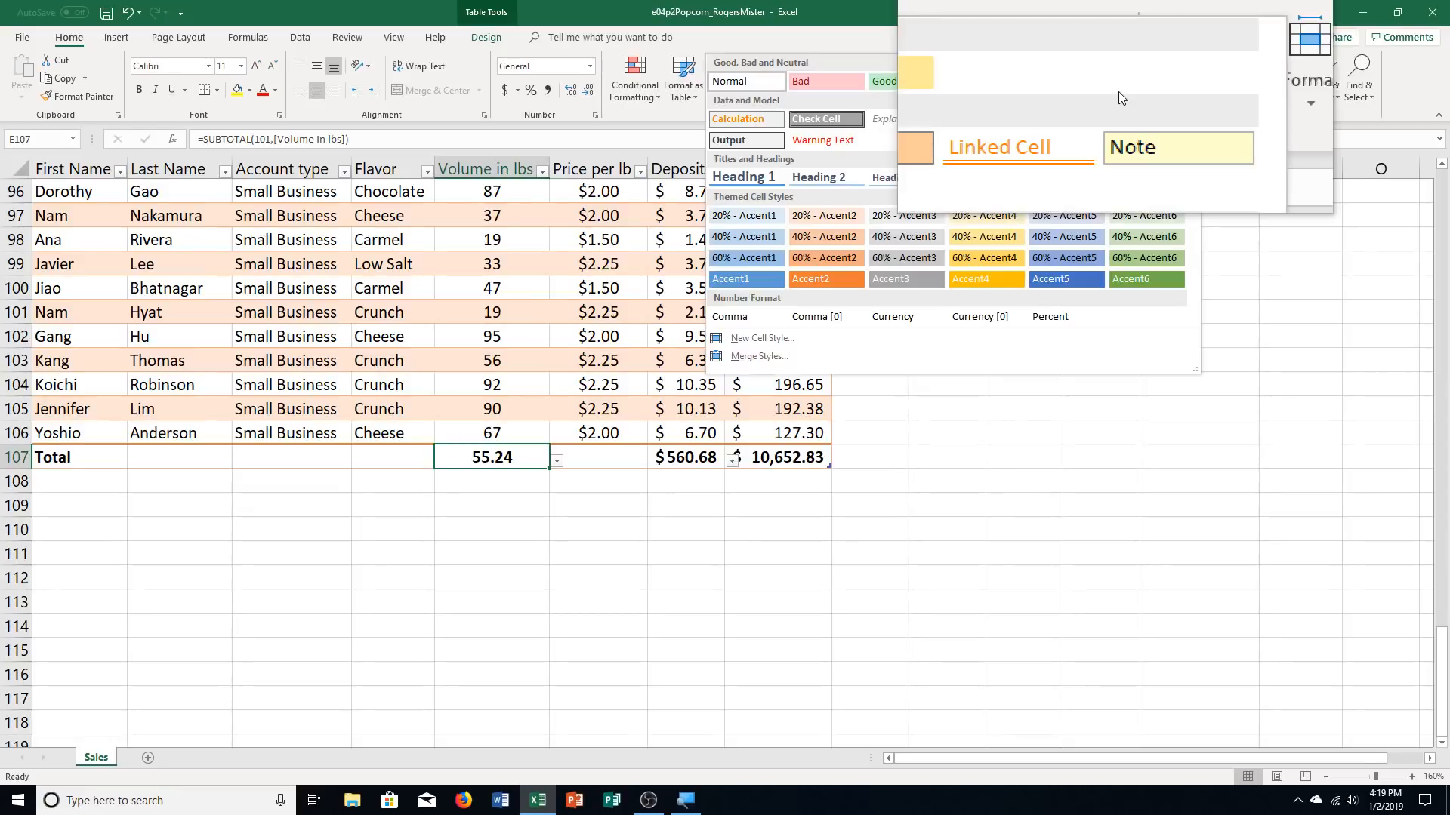
click(588, 67)
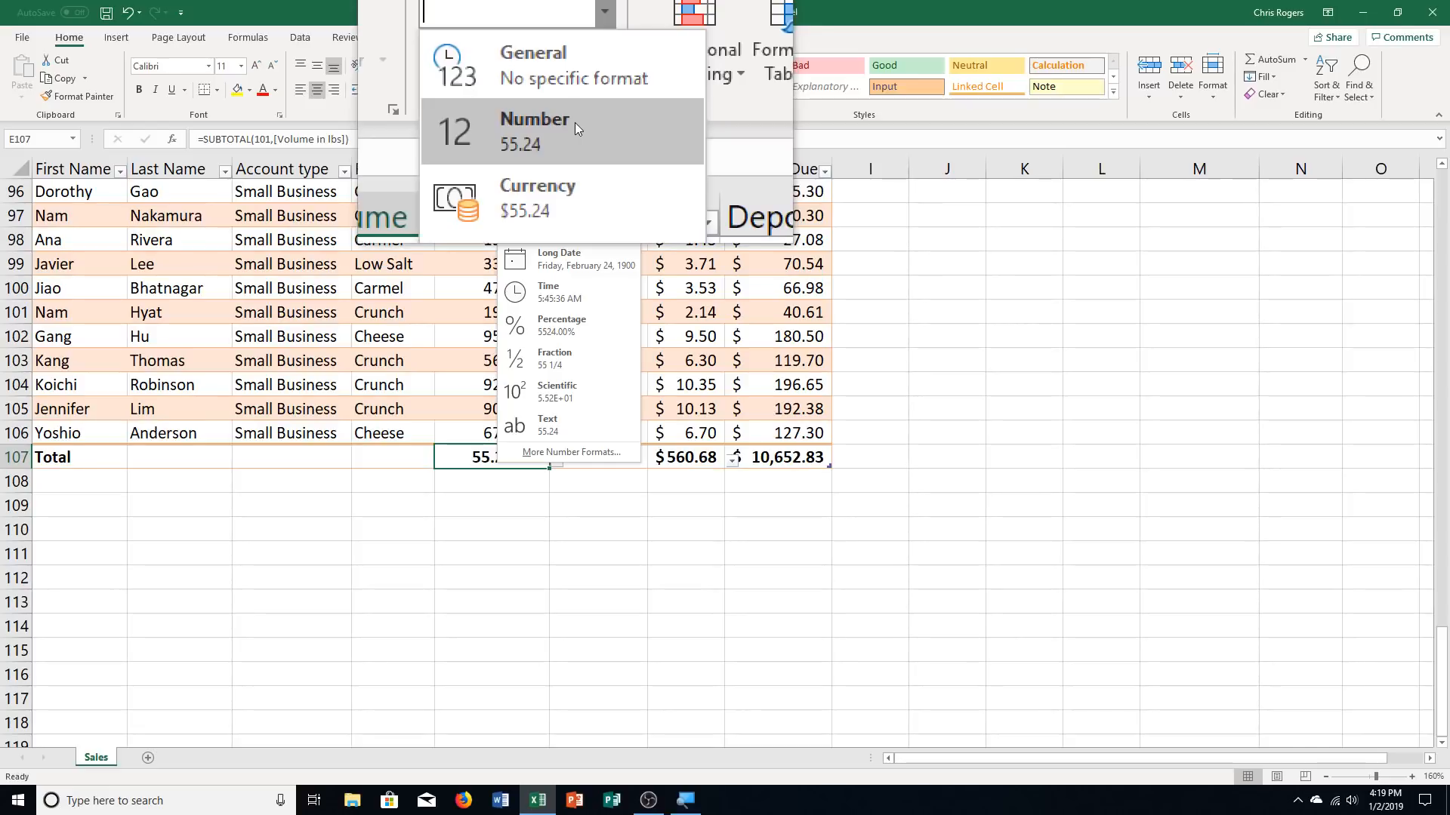
click(575, 128)
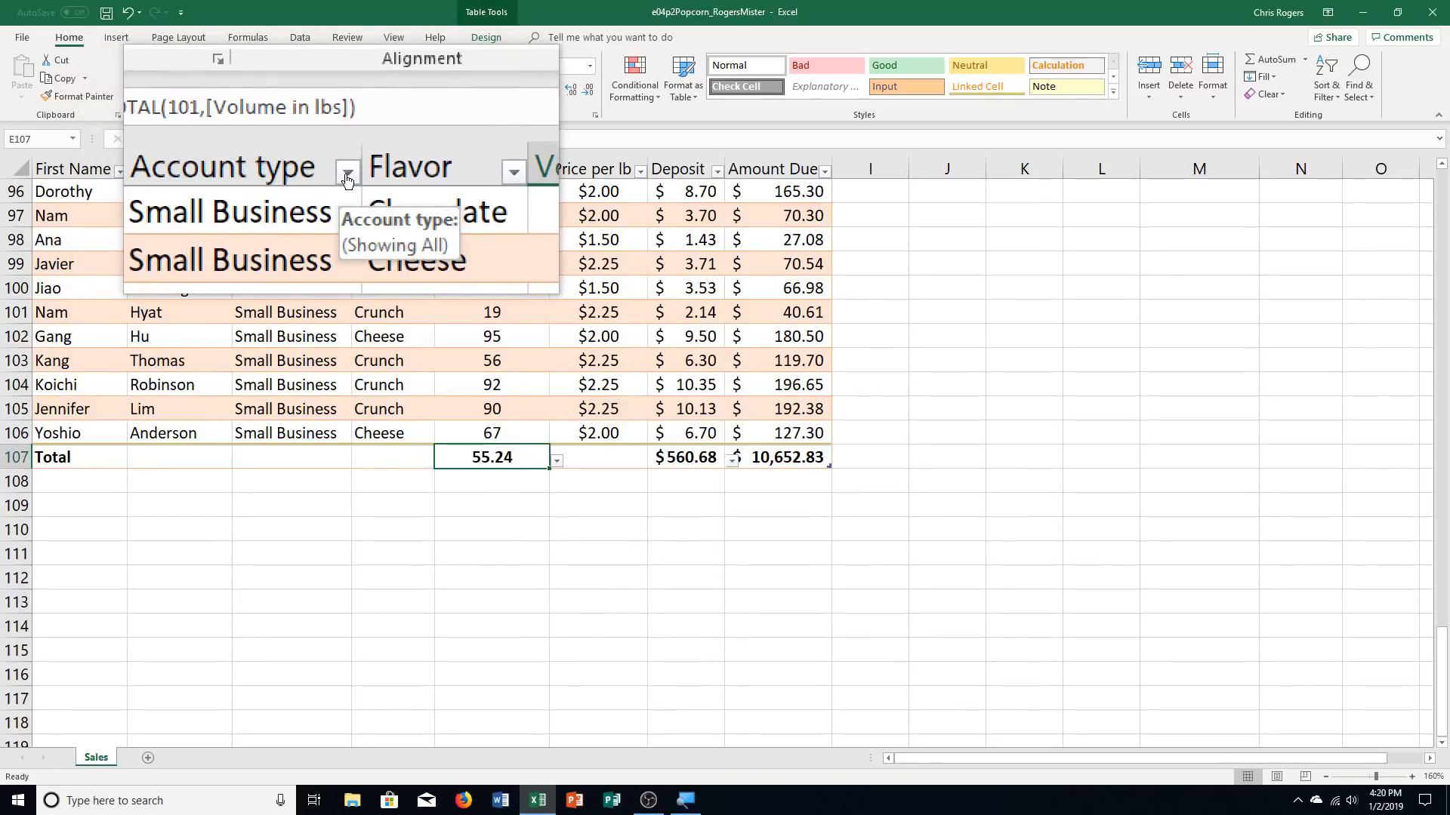
Filter the table by Account type to show only the Local records
click(347, 176)
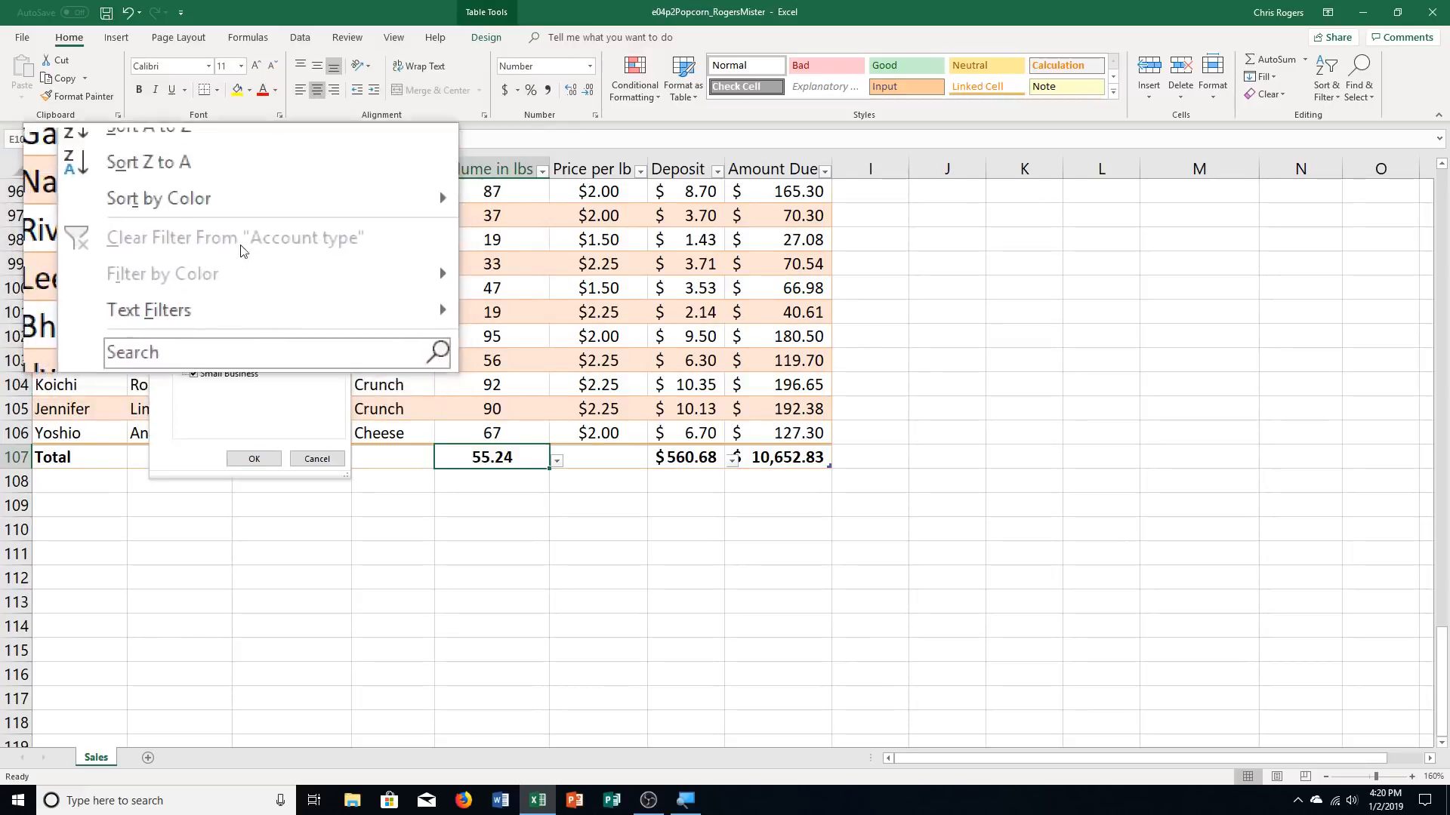
mouse_move(243, 272)
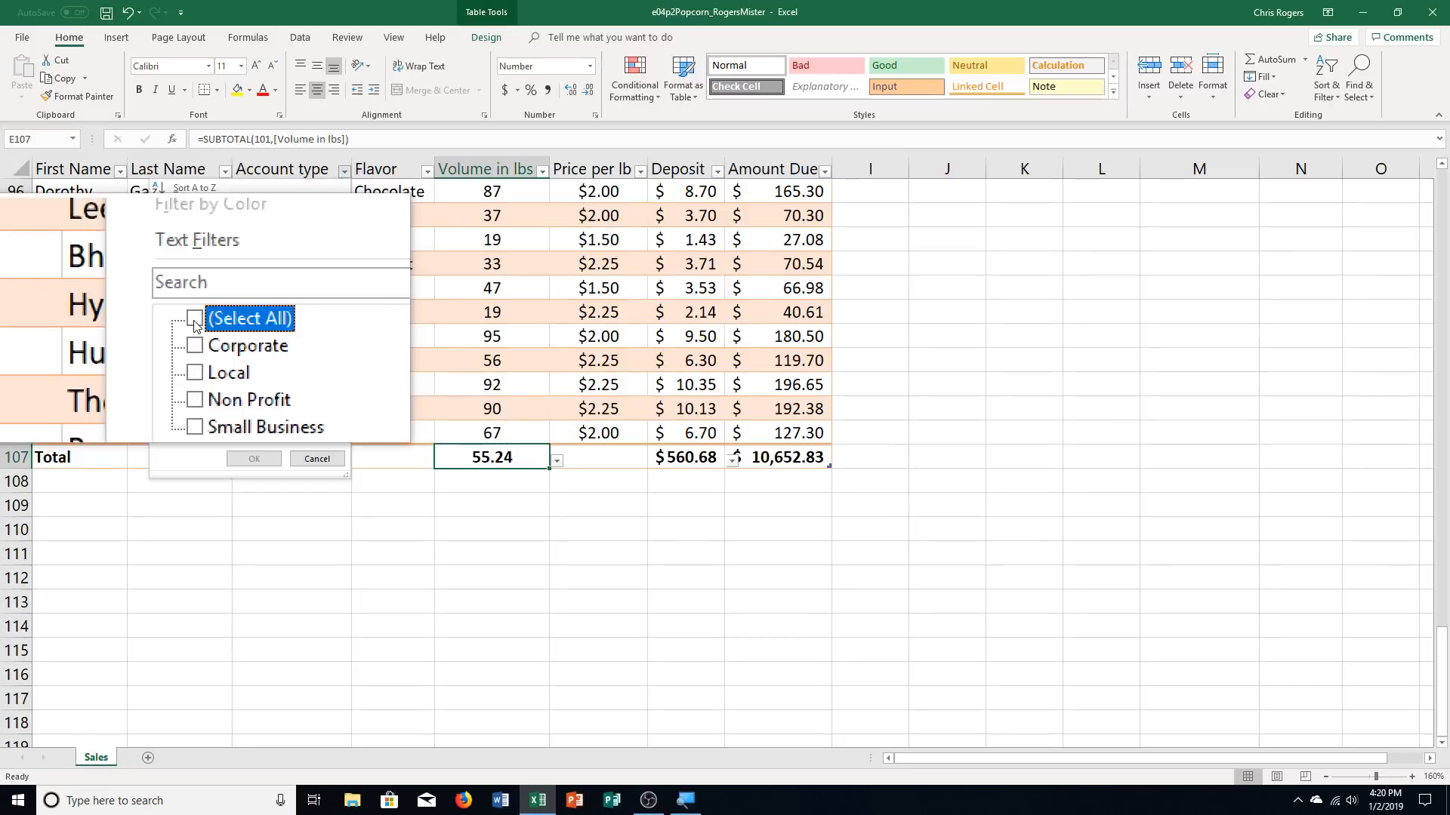
click(195, 346)
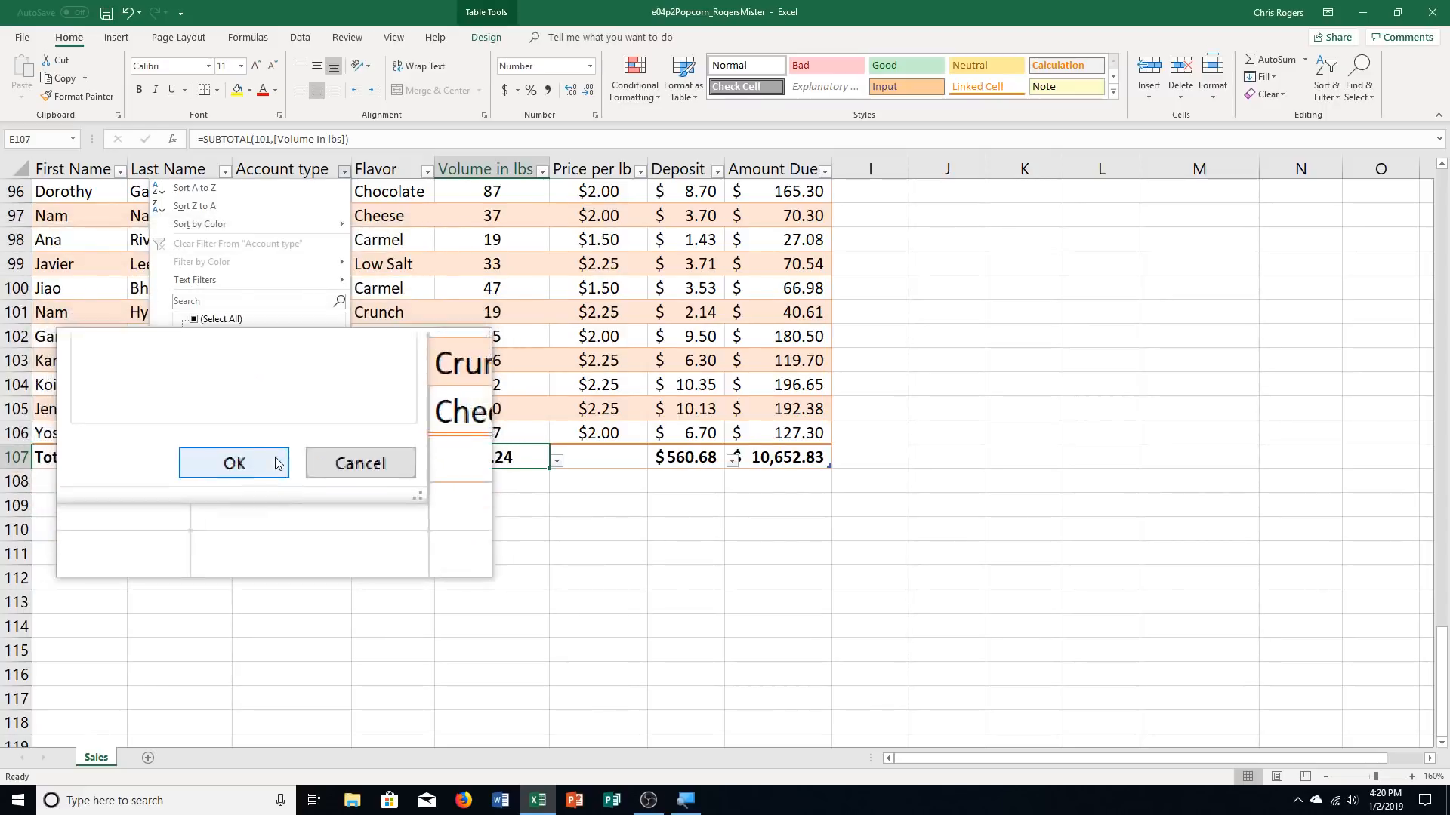
click(277, 472)
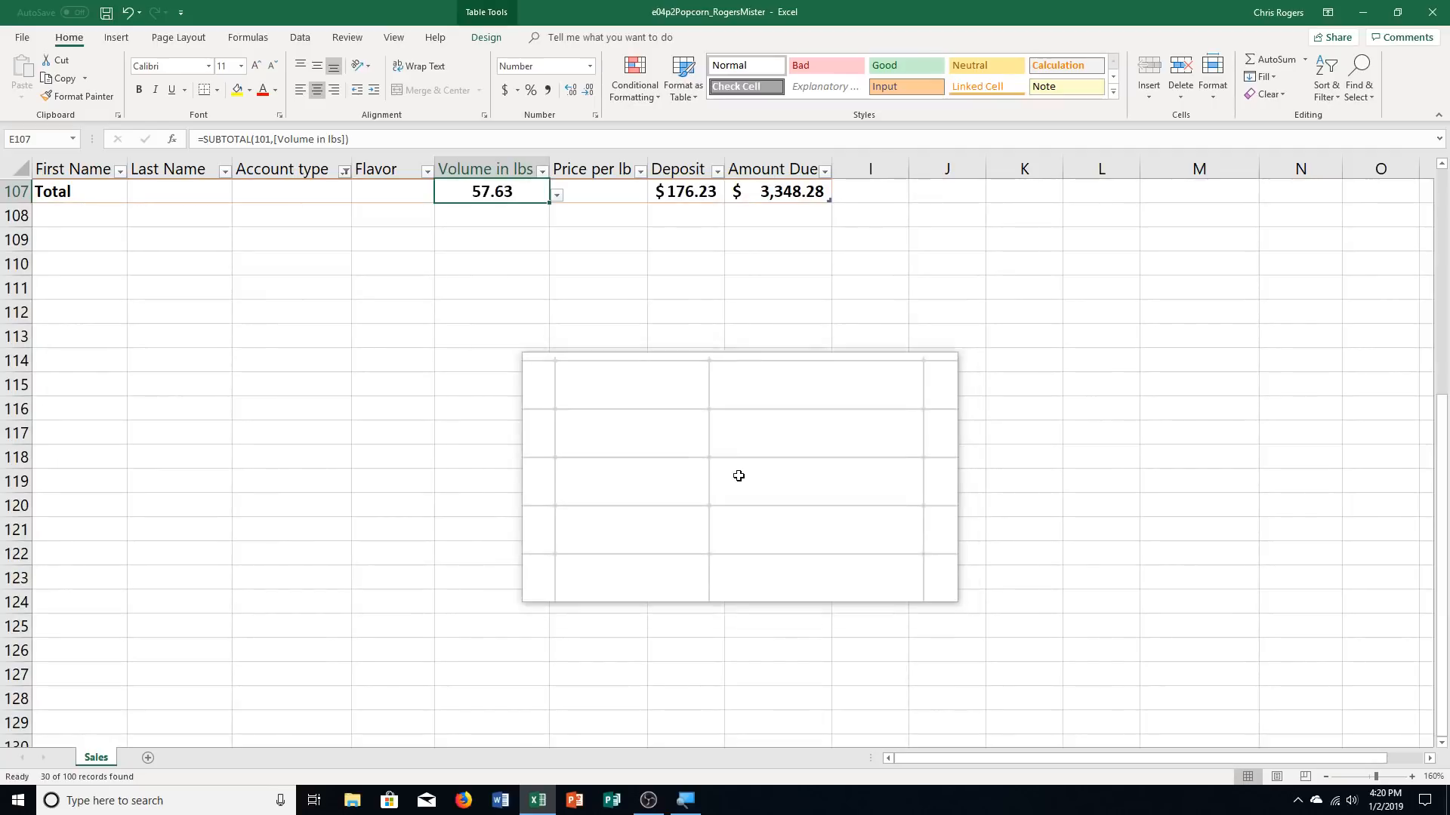
scroll(1039, 492, up, 8)
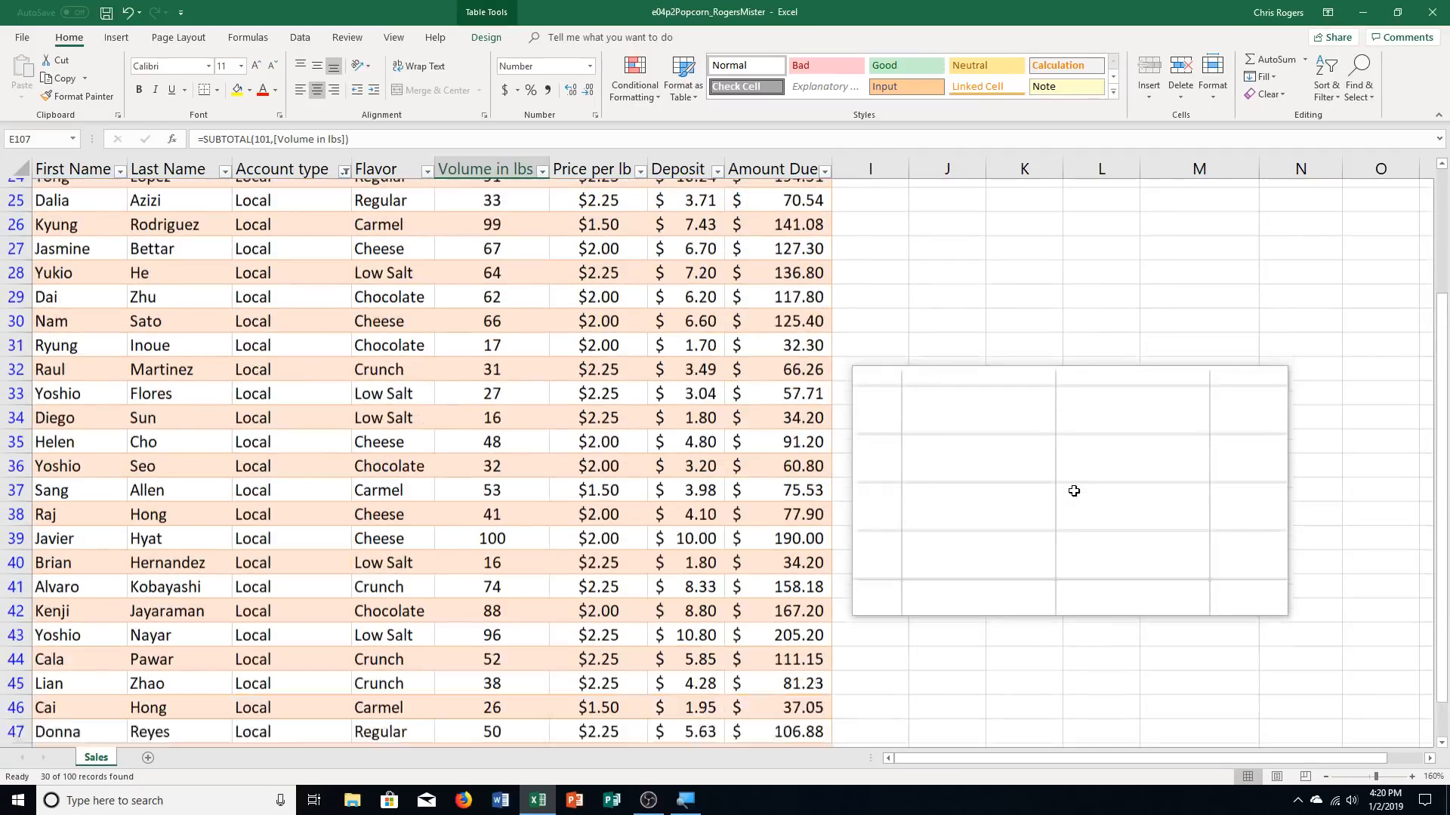
scroll(1070, 480, up, 3)
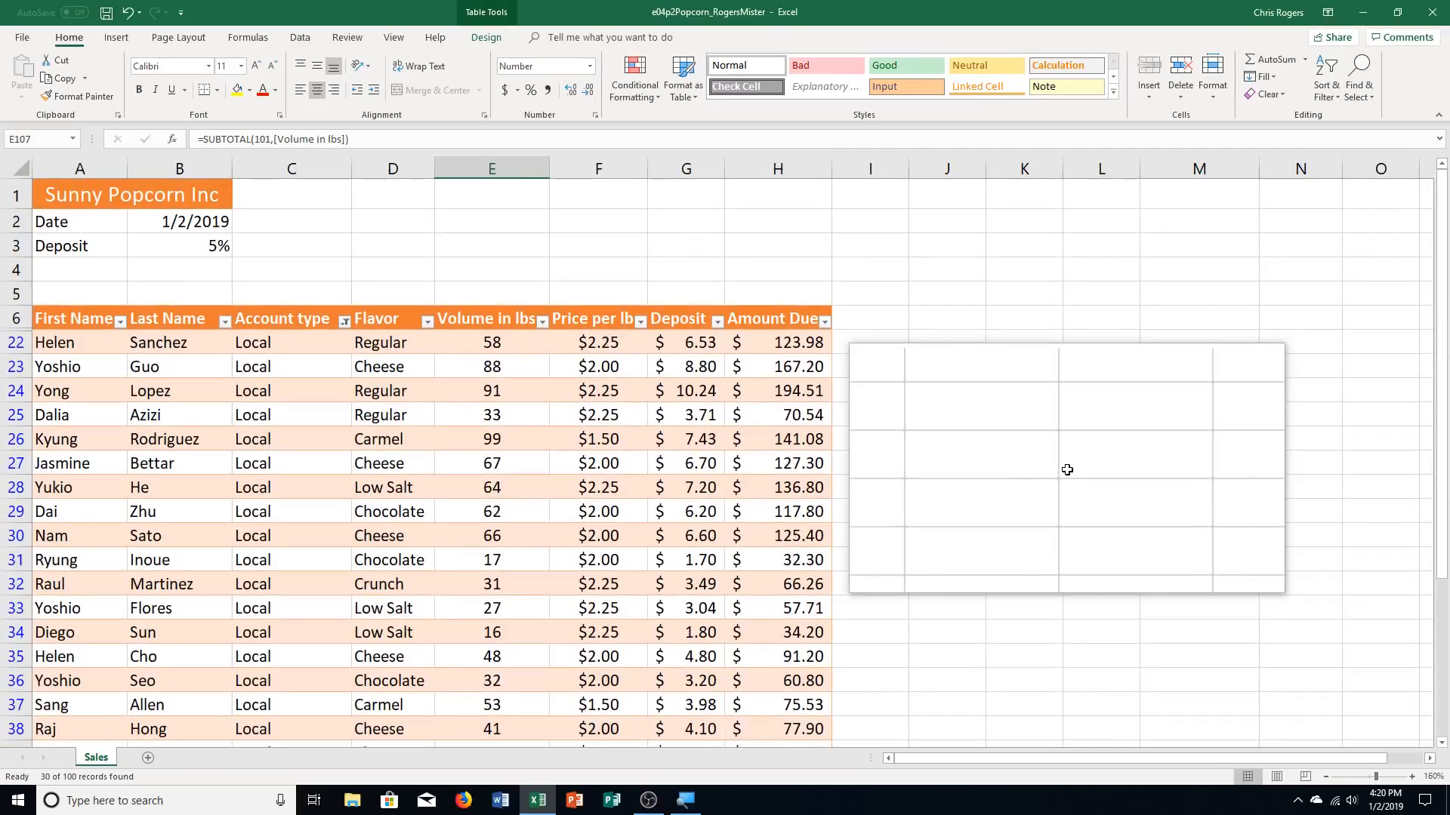
Highlight the filtered Amount Due values greater than 150.00 in H22:H51 with Green Fill with Dark Green Text
scroll(1066, 470, down, 5)
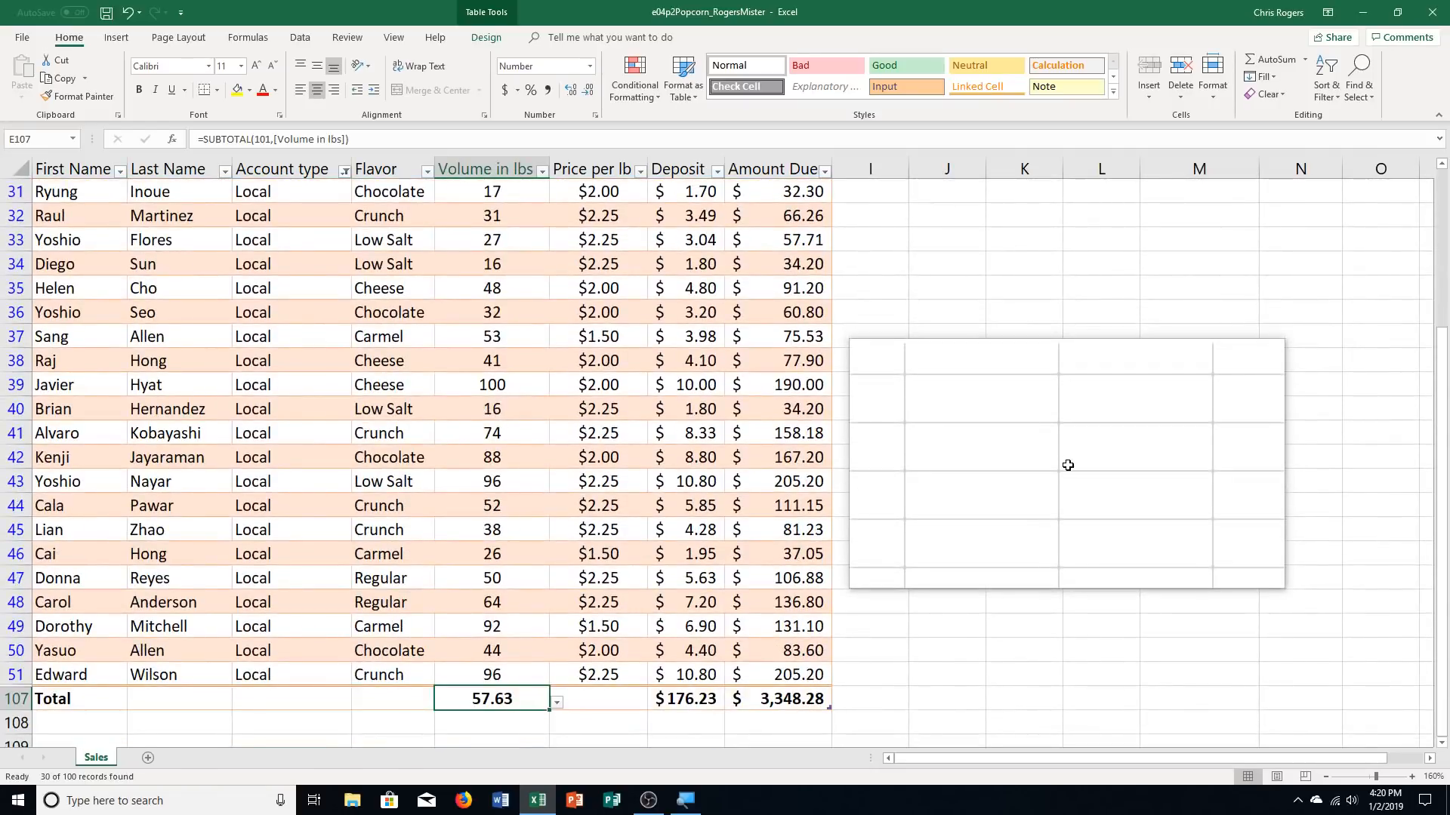
scroll(873, 624, up, 3)
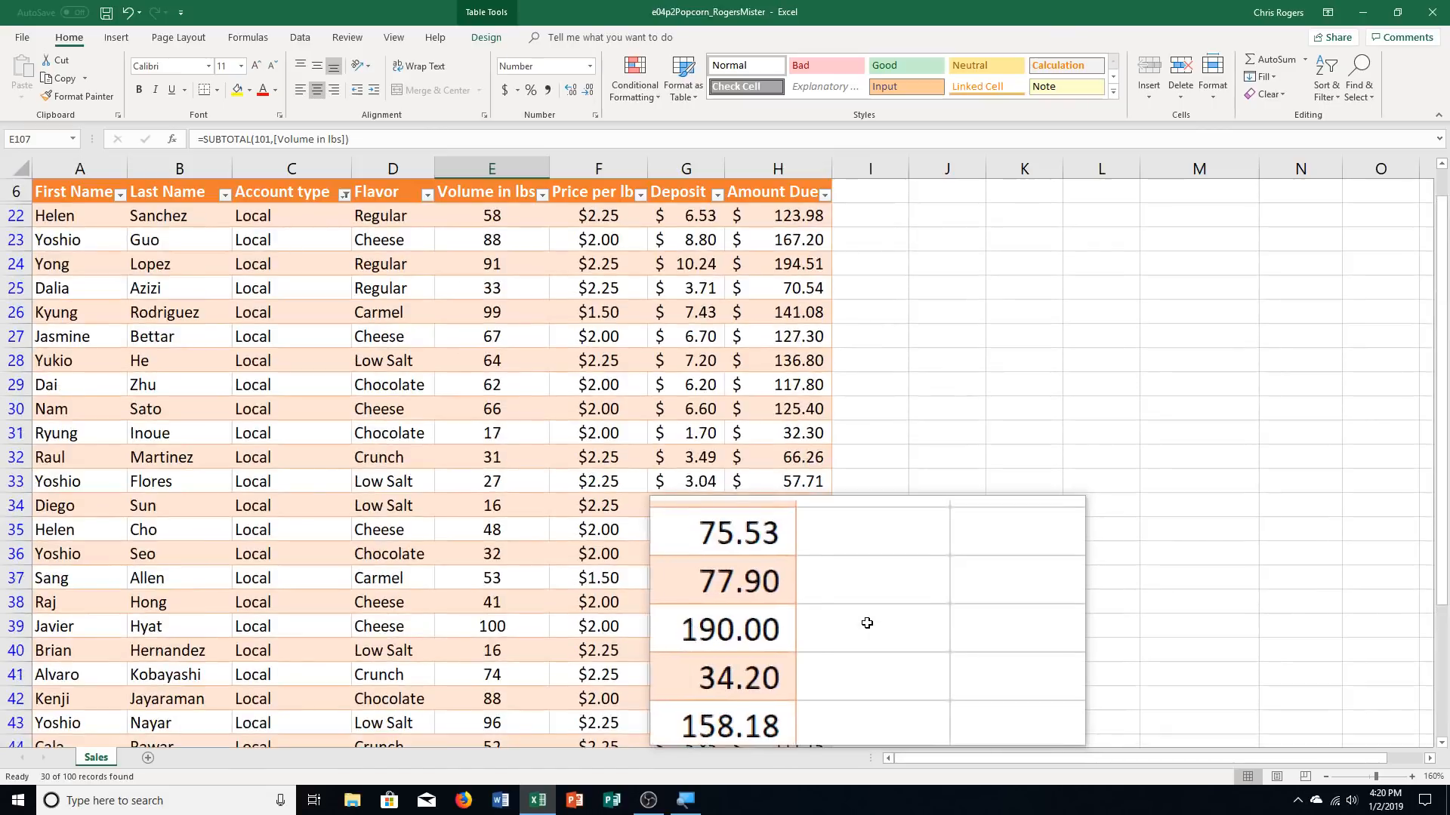
scroll(867, 623, up, 2)
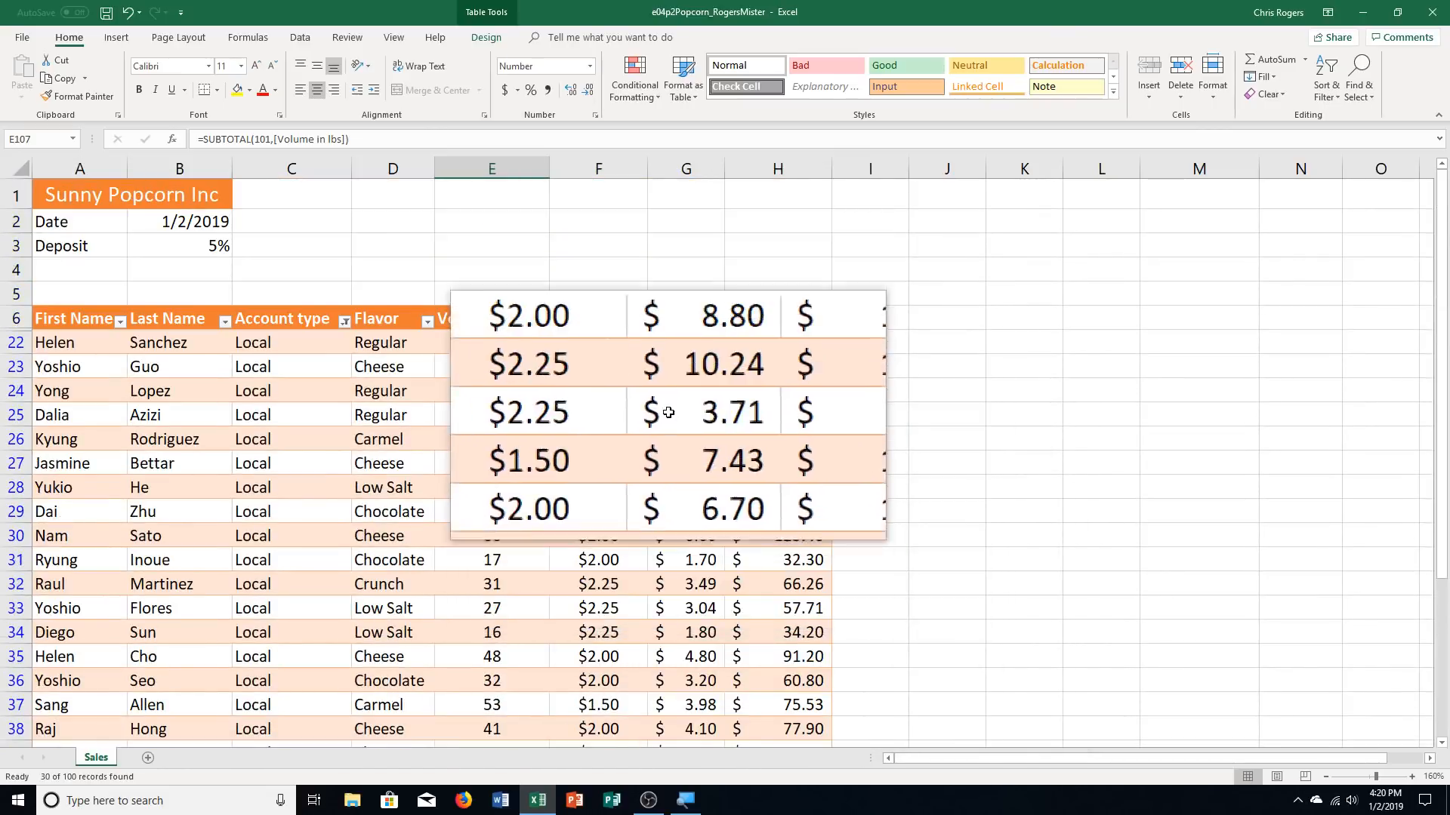
click(795, 344)
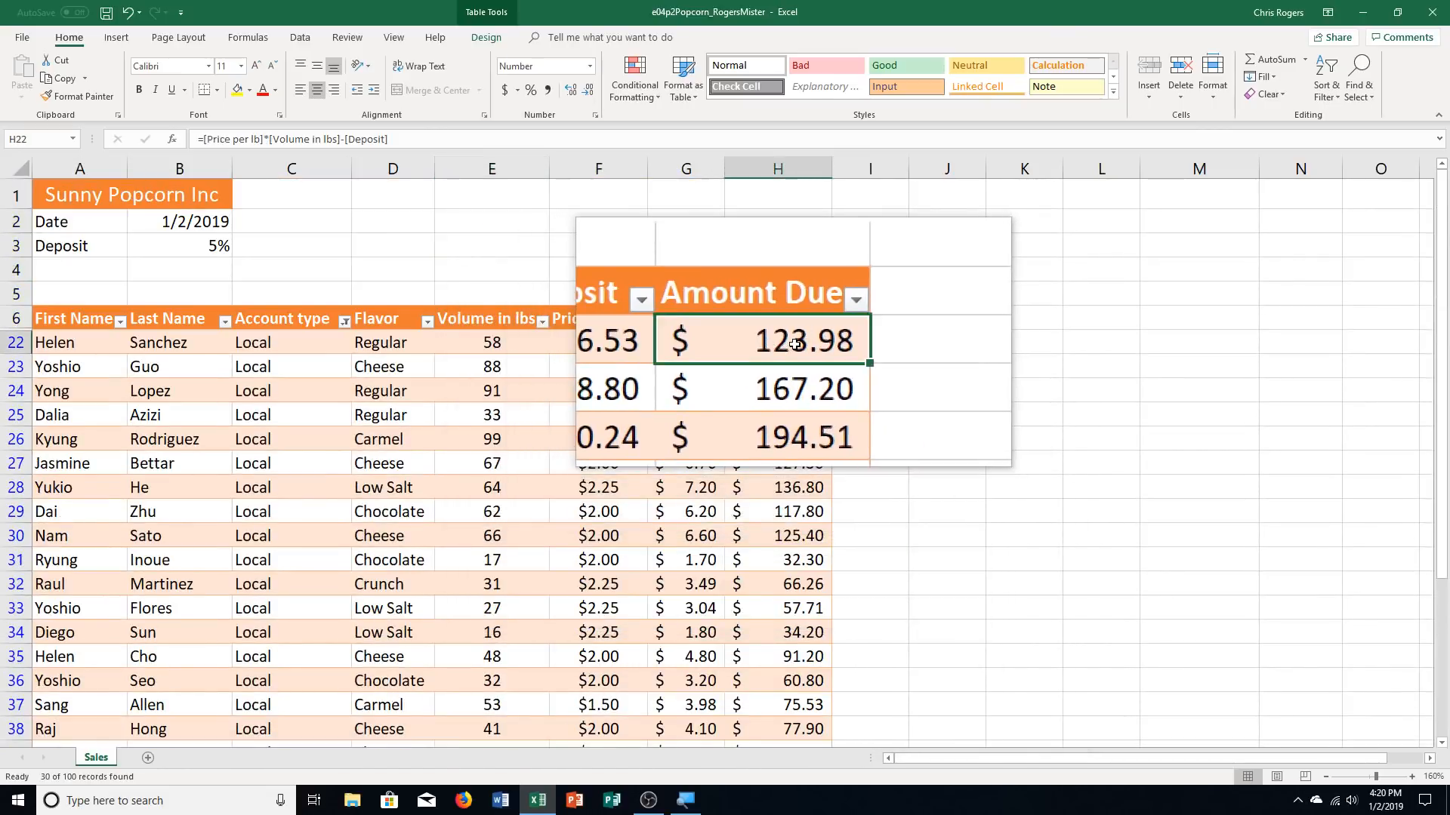
drag(795, 344, 802, 672)
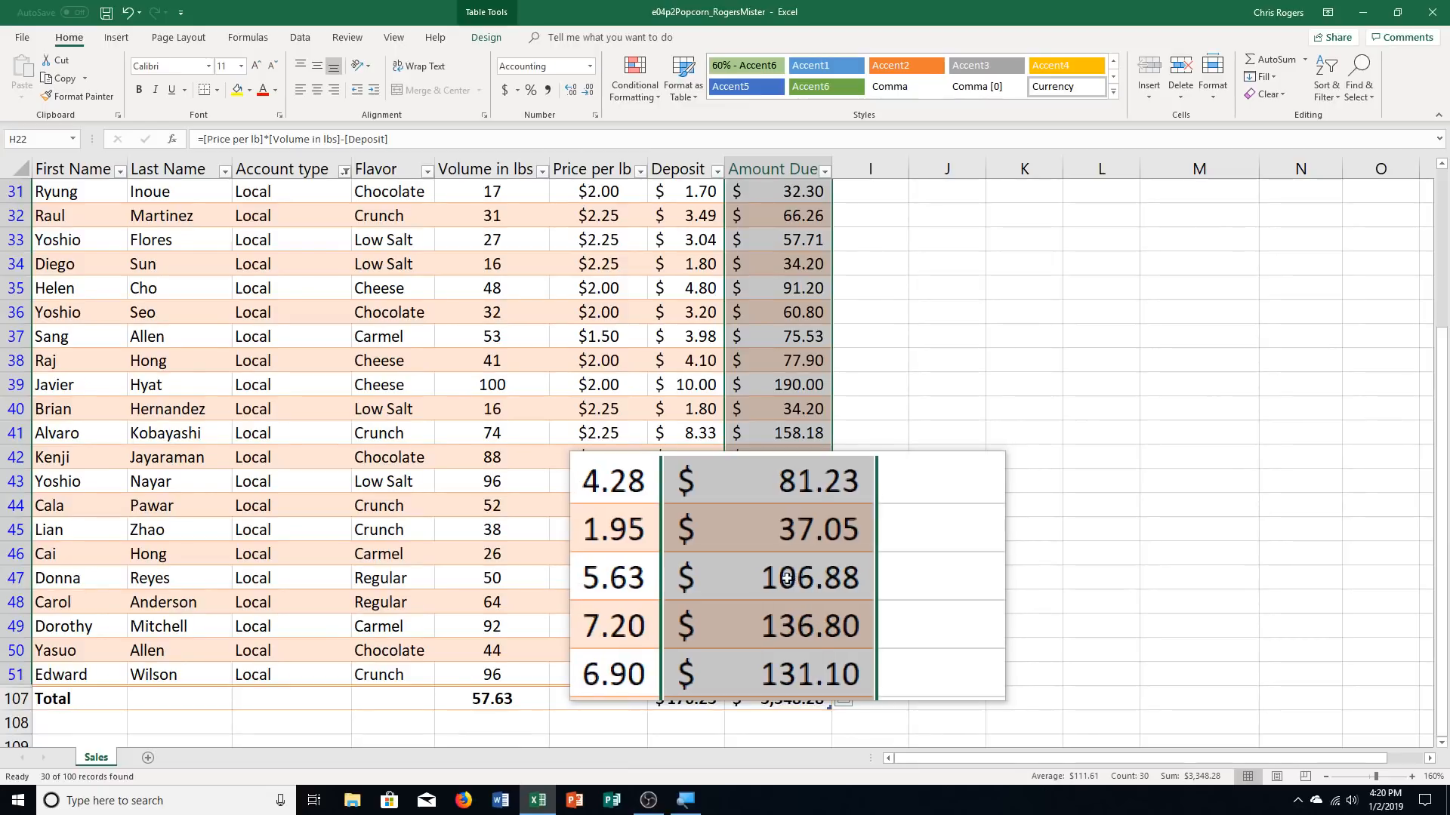
click(847, 702)
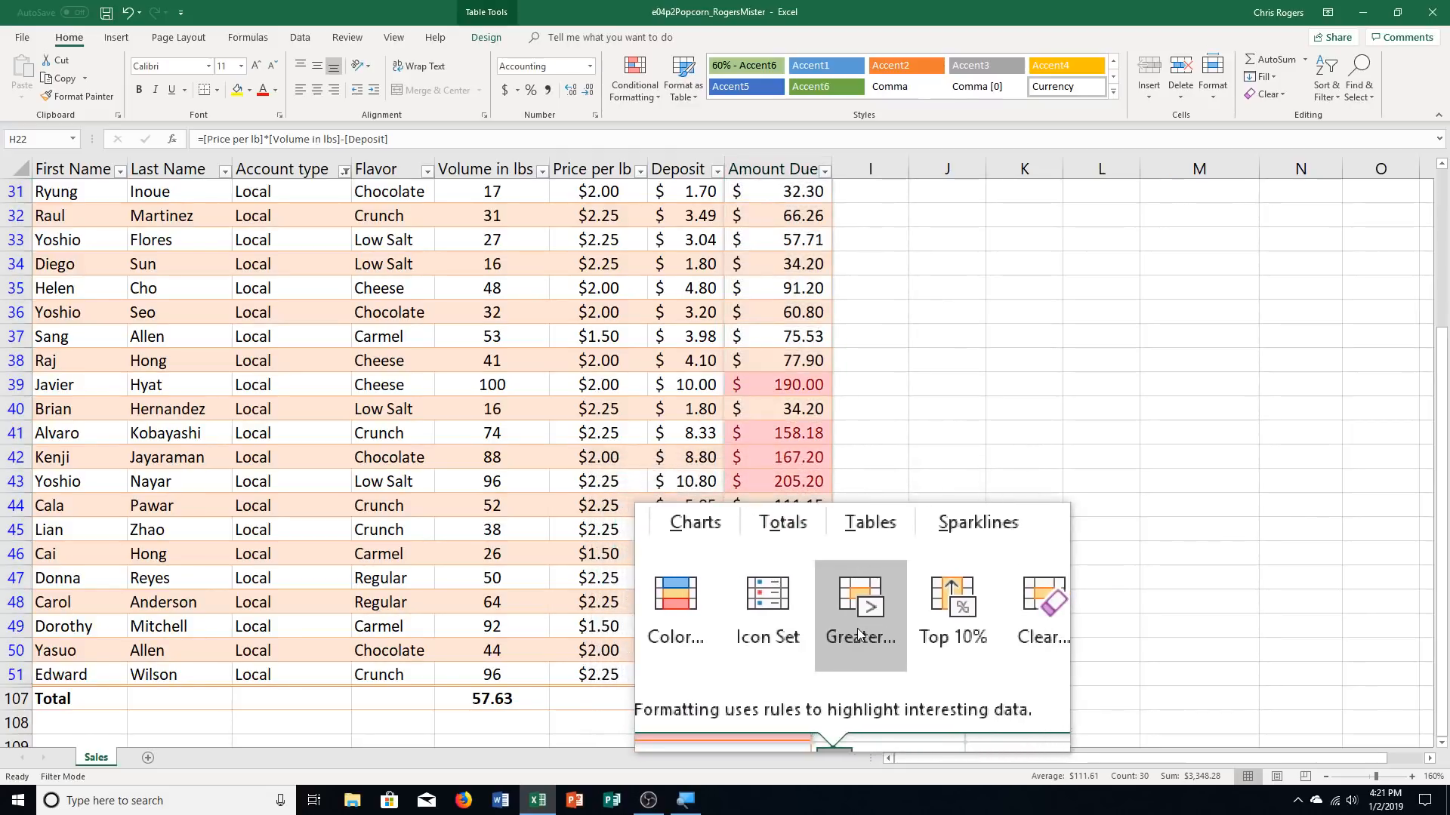
click(858, 634)
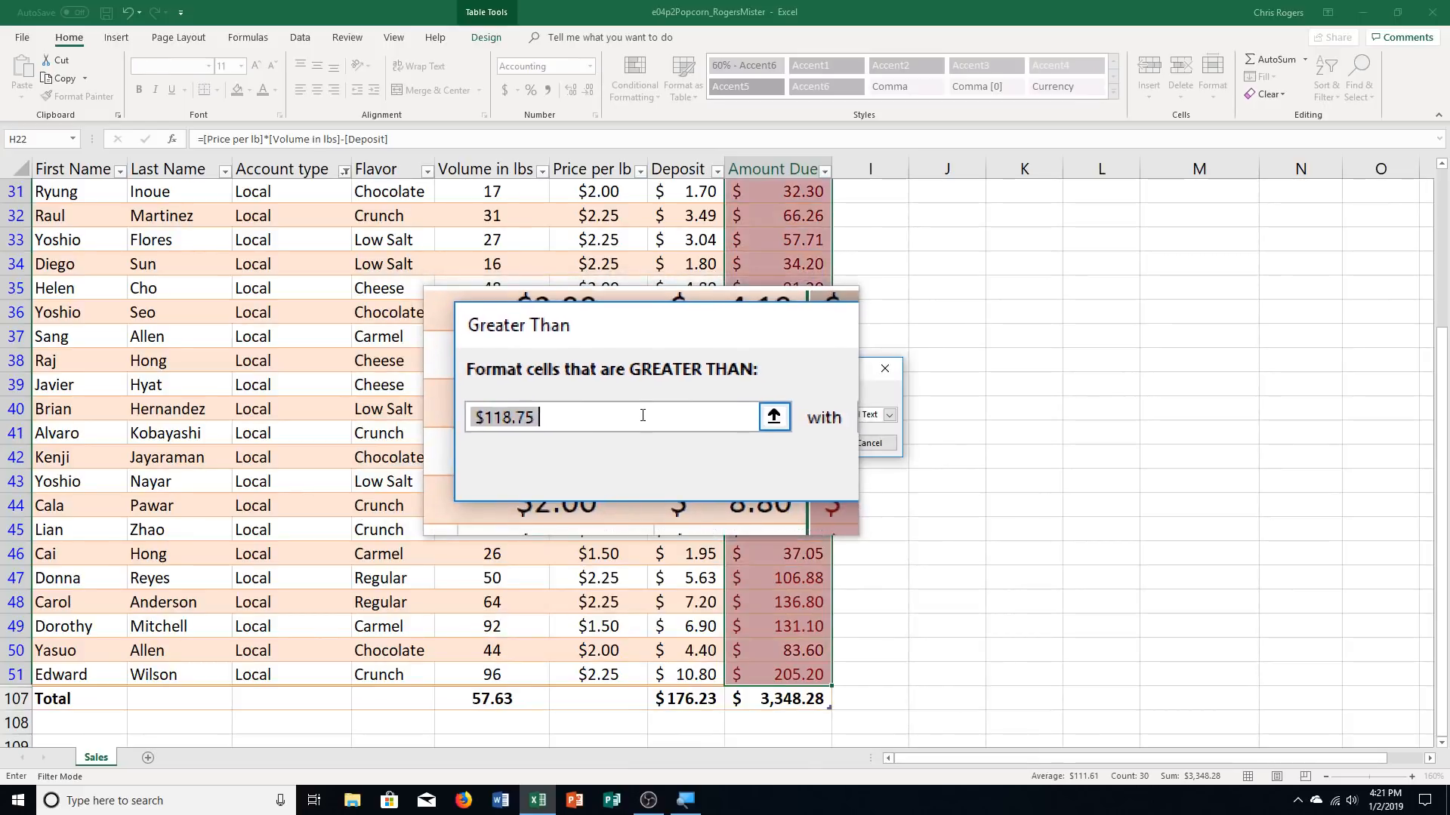
text(1500)
key(BackSpace)
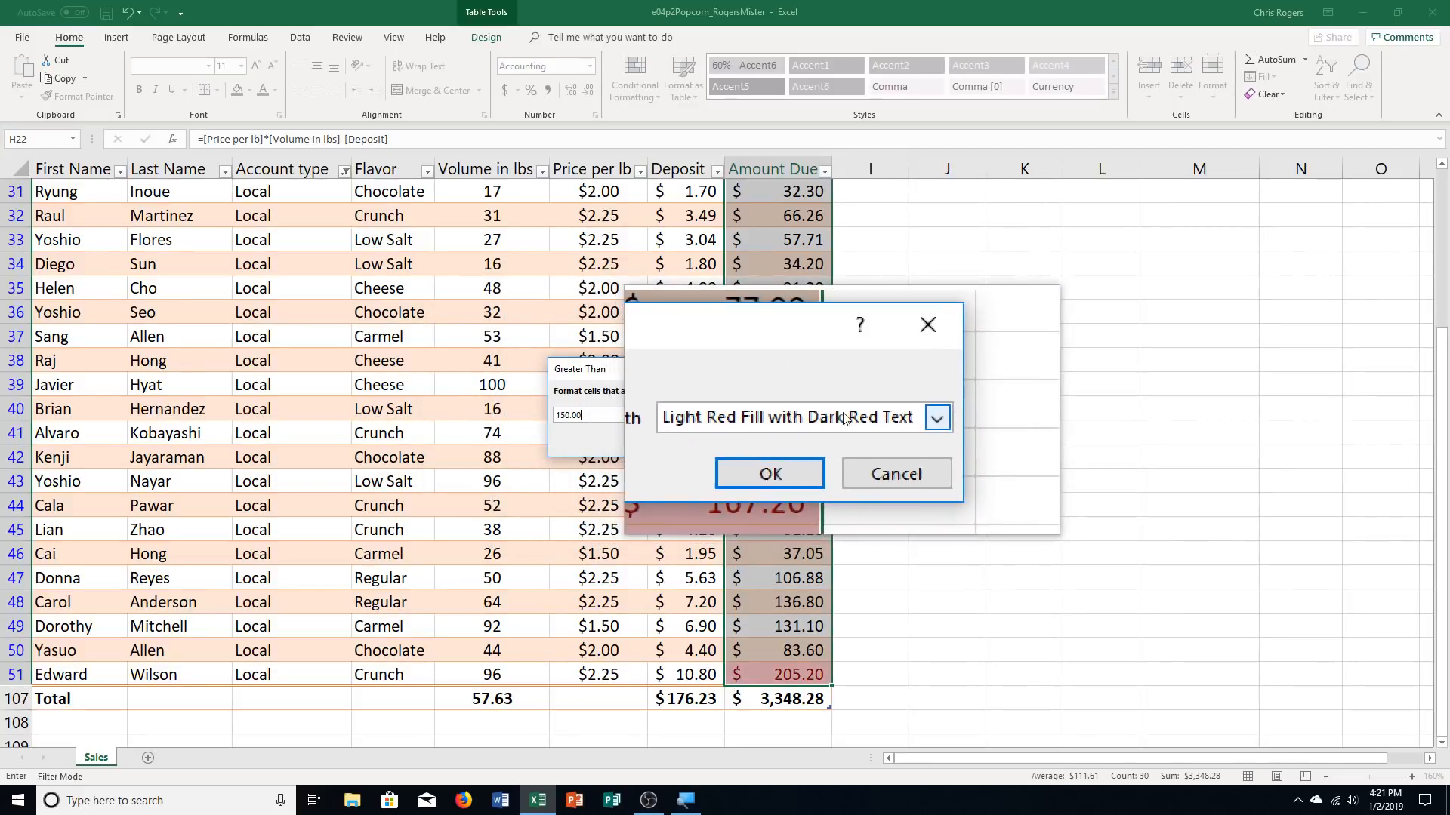
click(845, 417)
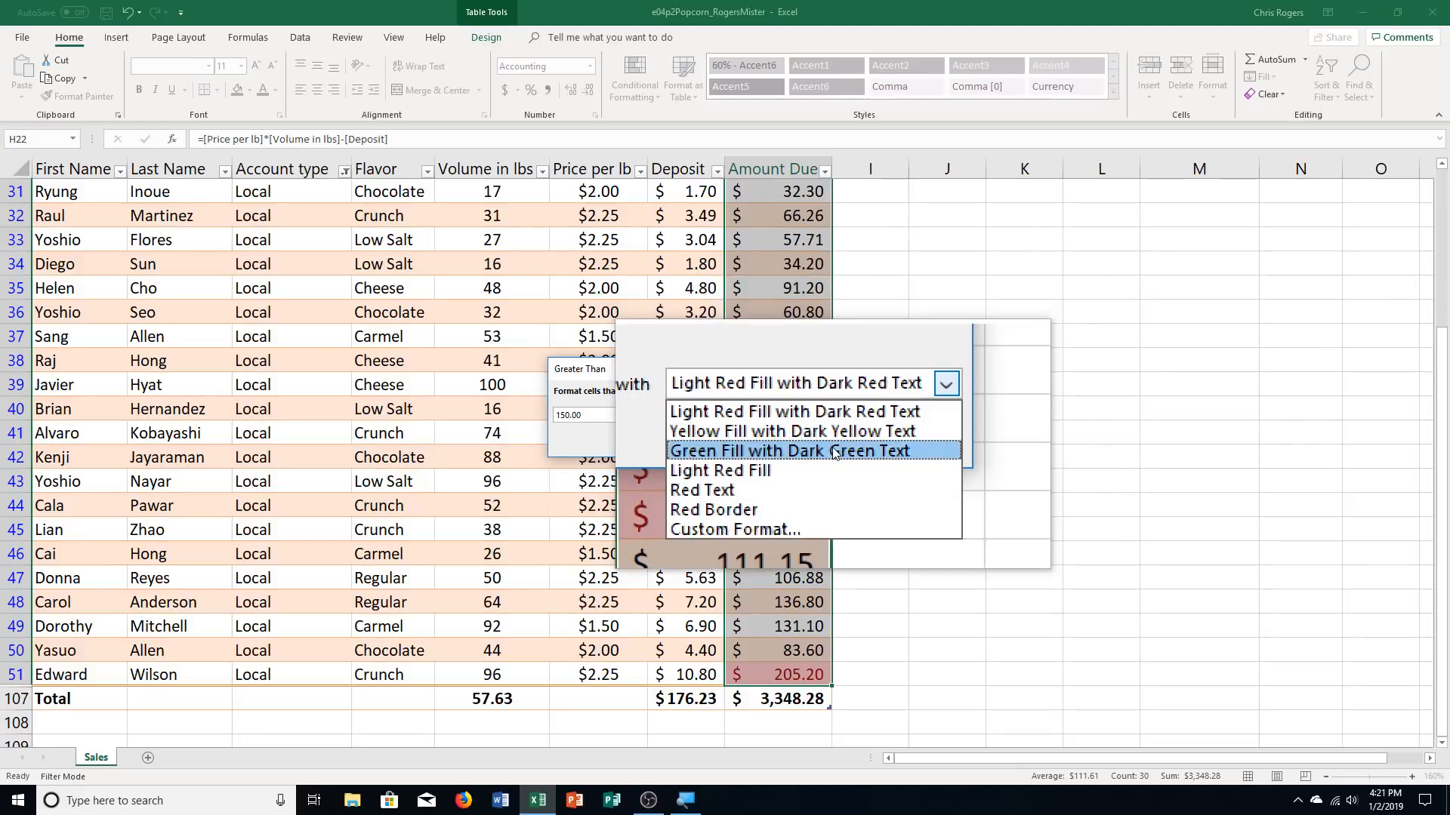
click(833, 452)
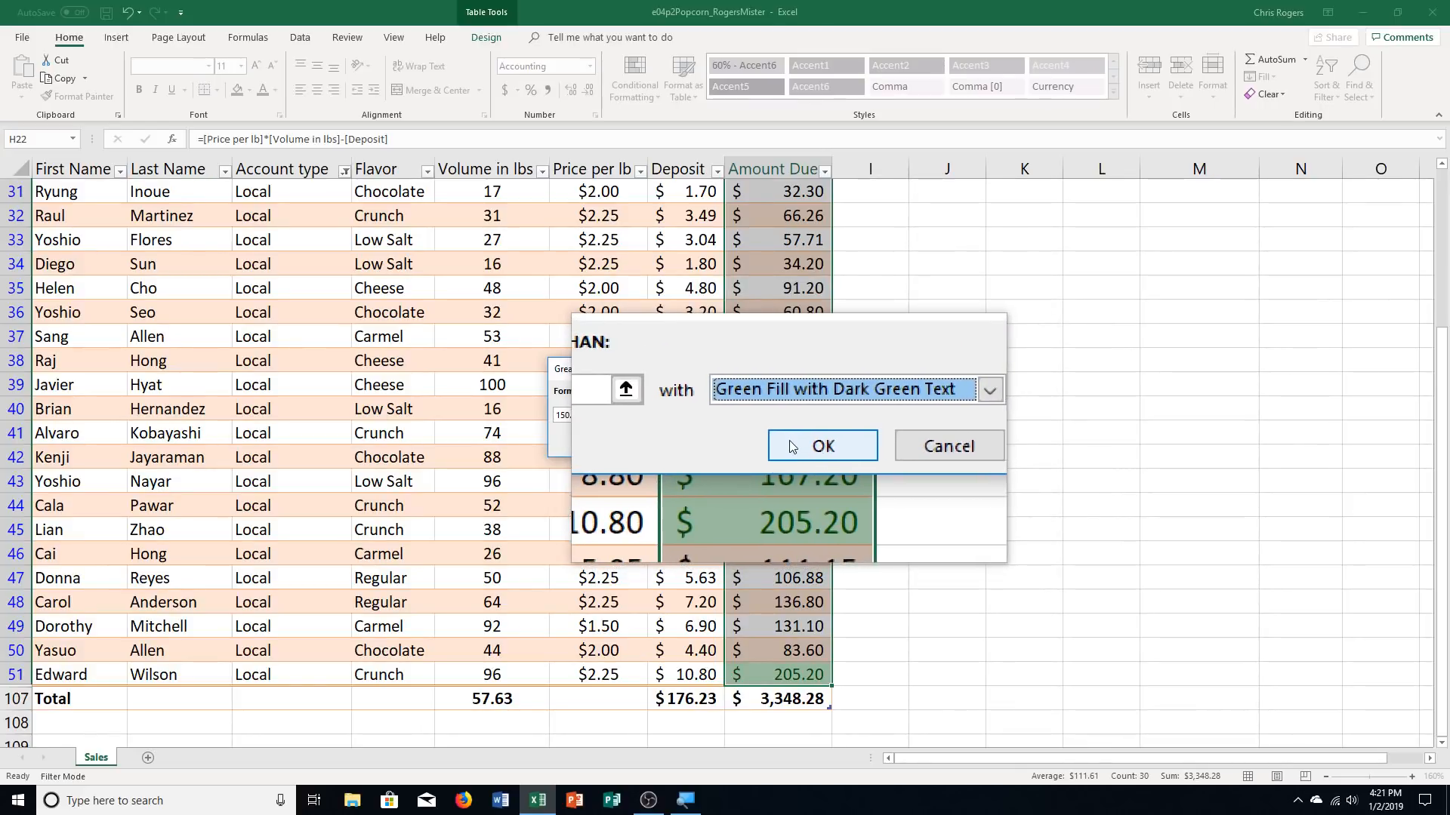
click(791, 444)
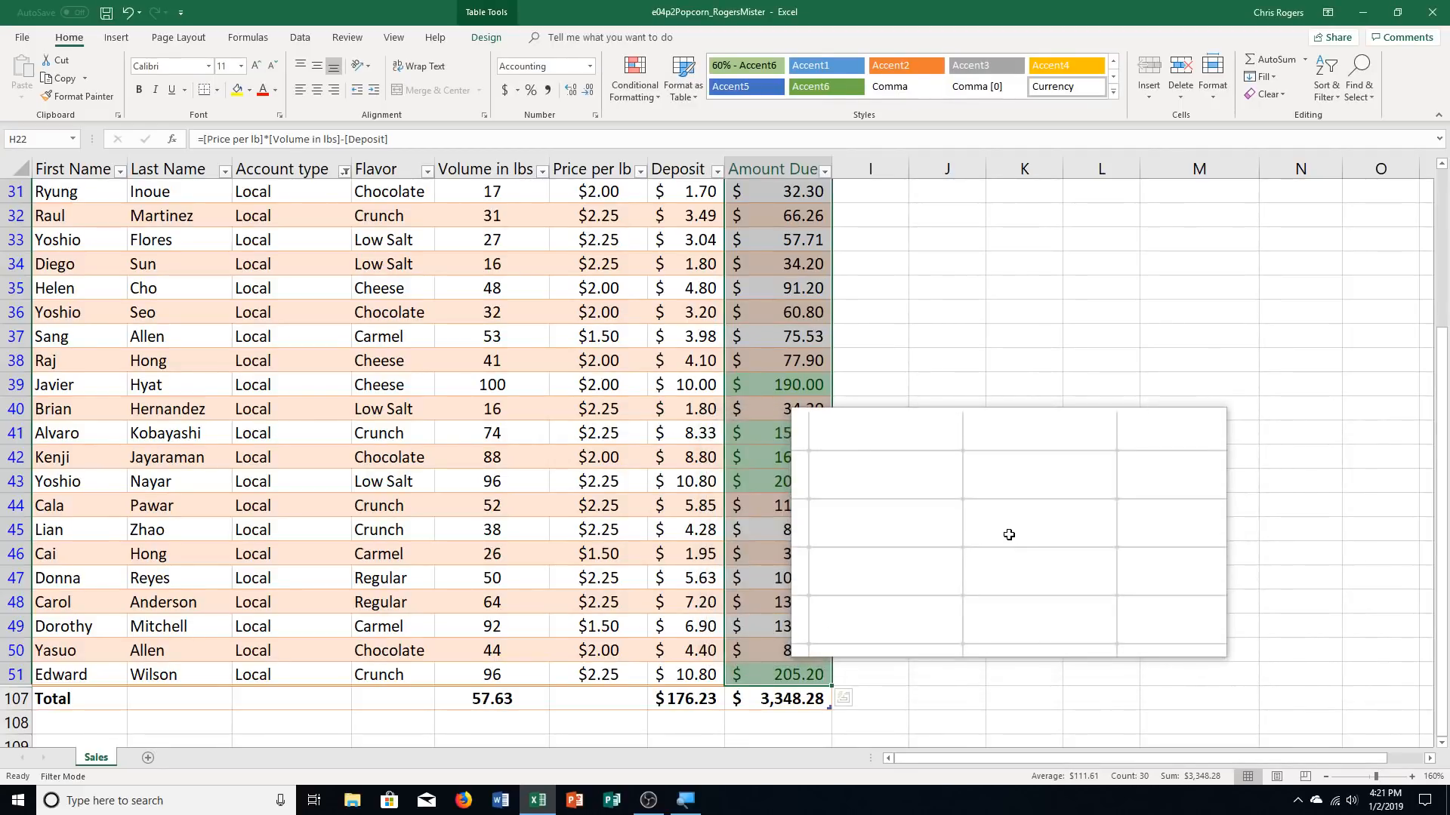
Apply data bars conditional formatting to the filtered Volume in lbs values in E22:E51
scroll(1009, 534, up, 5)
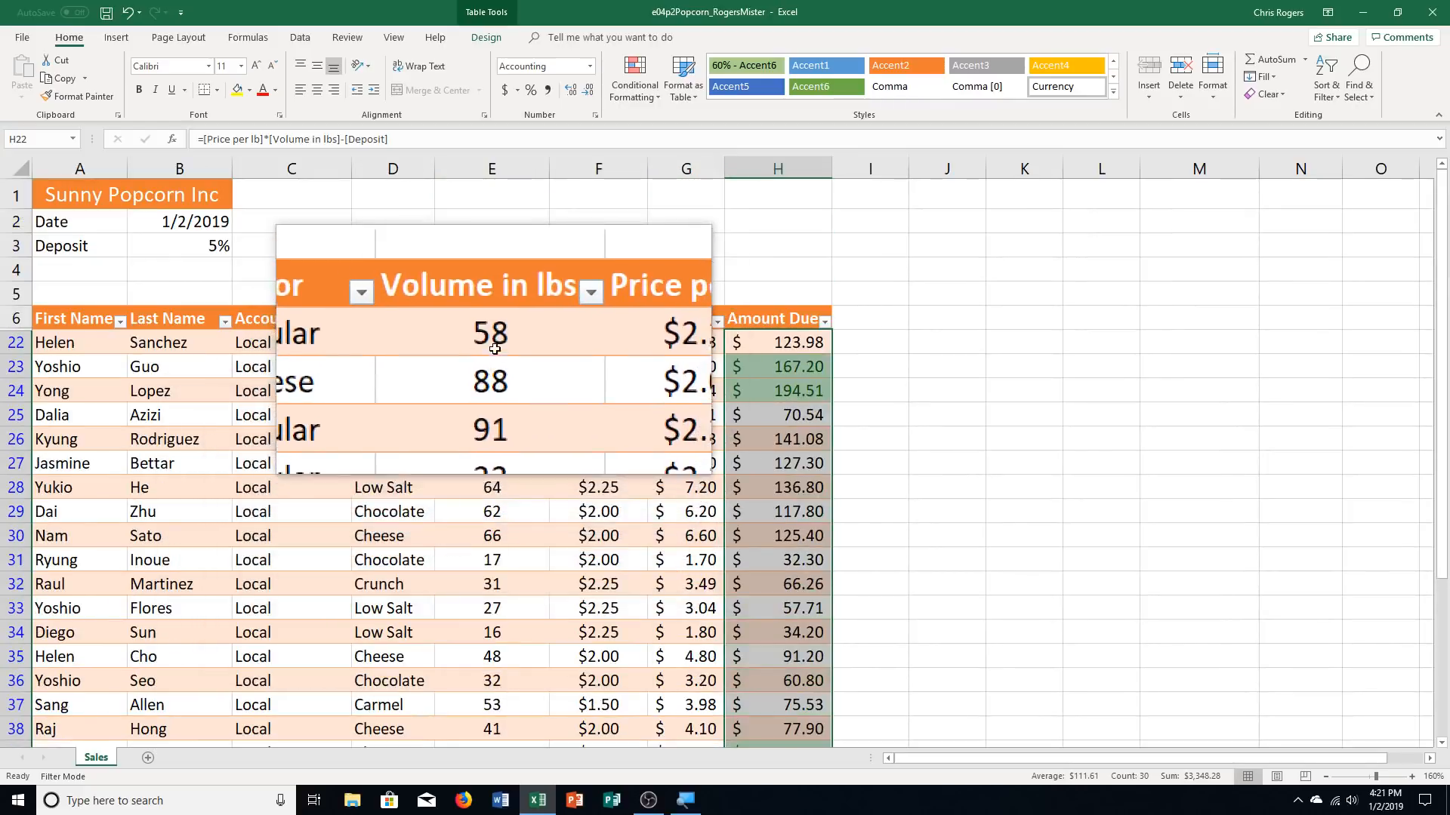
drag(494, 349, 499, 651)
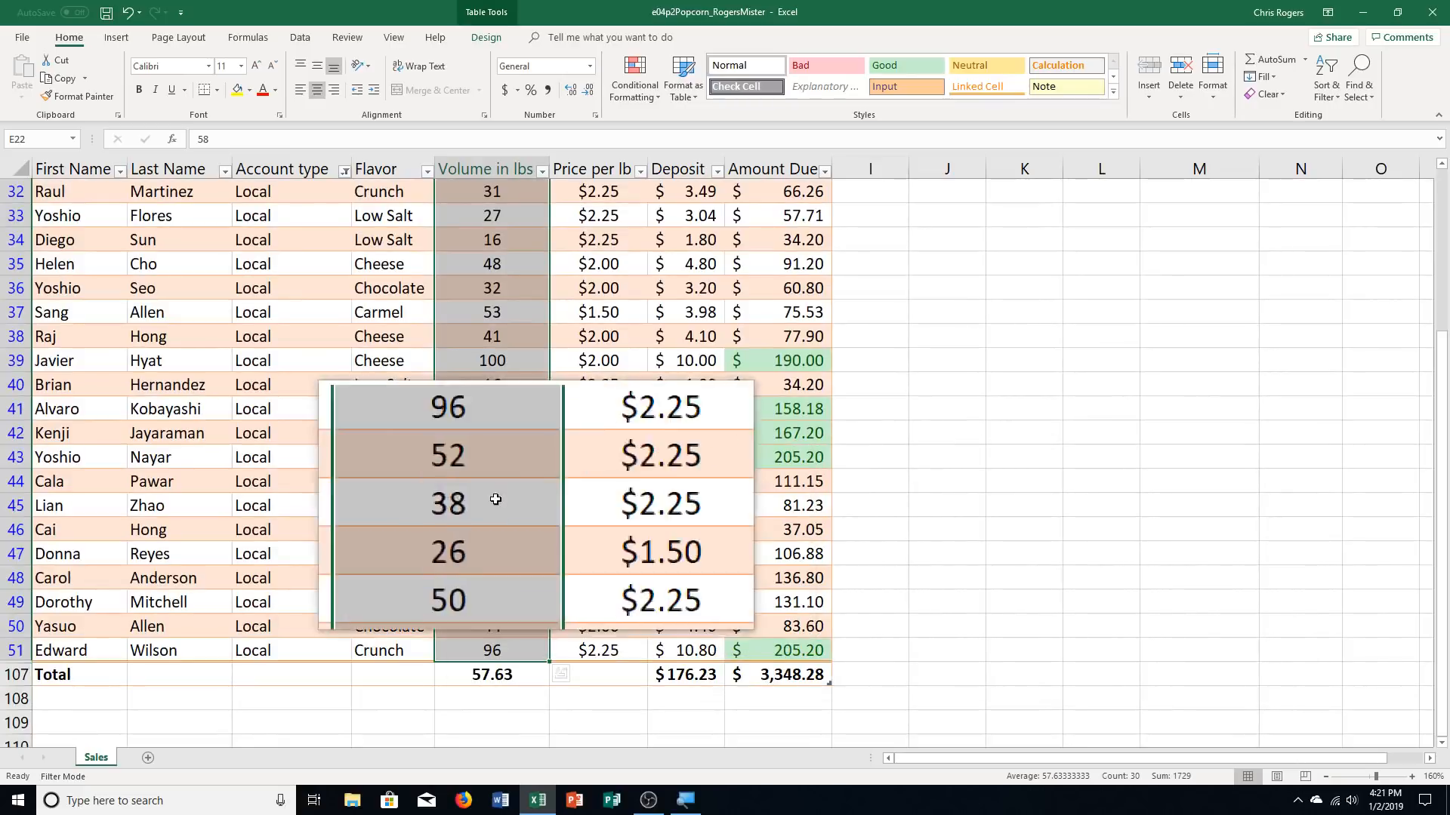
click(557, 675)
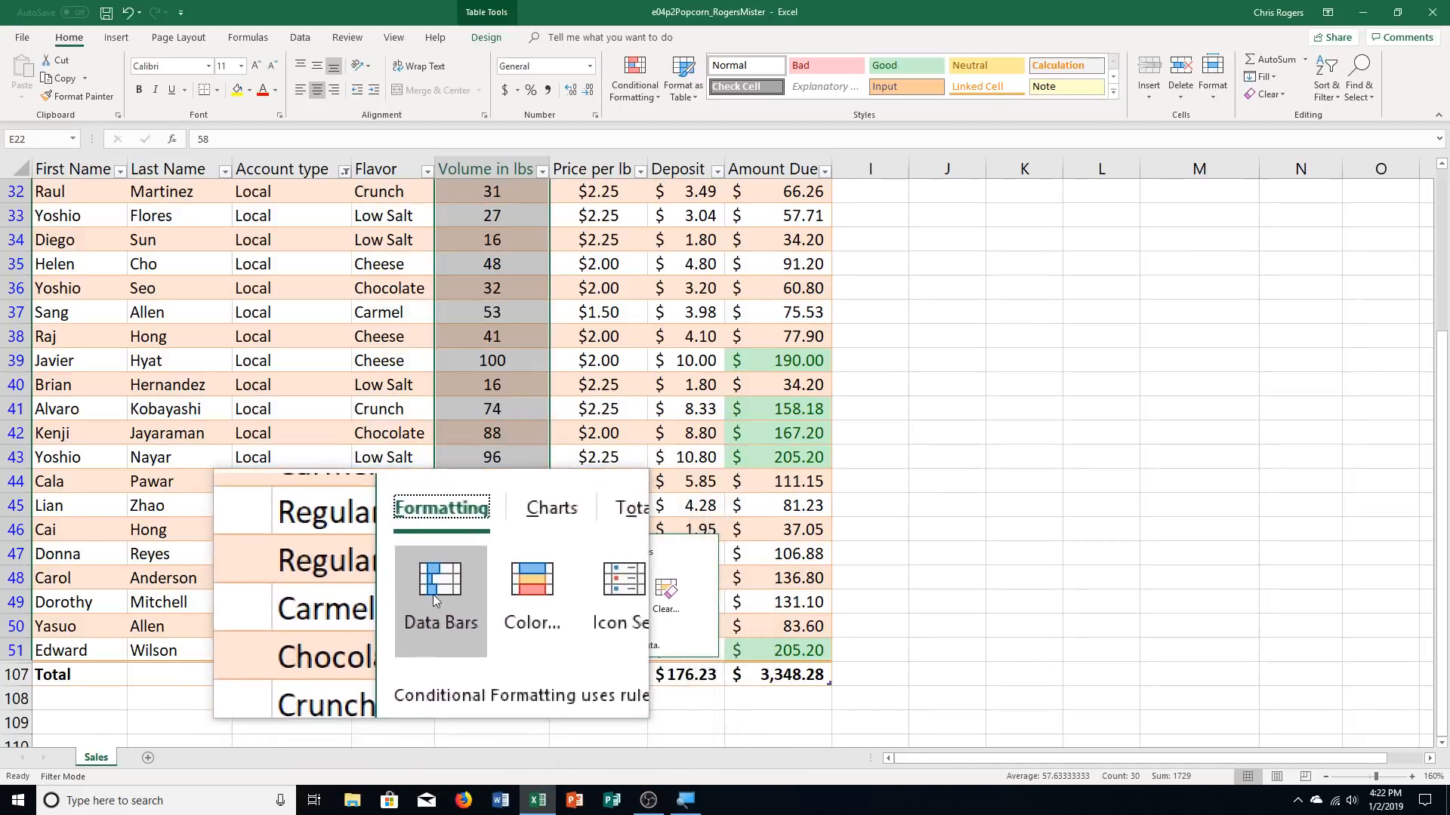
click(433, 595)
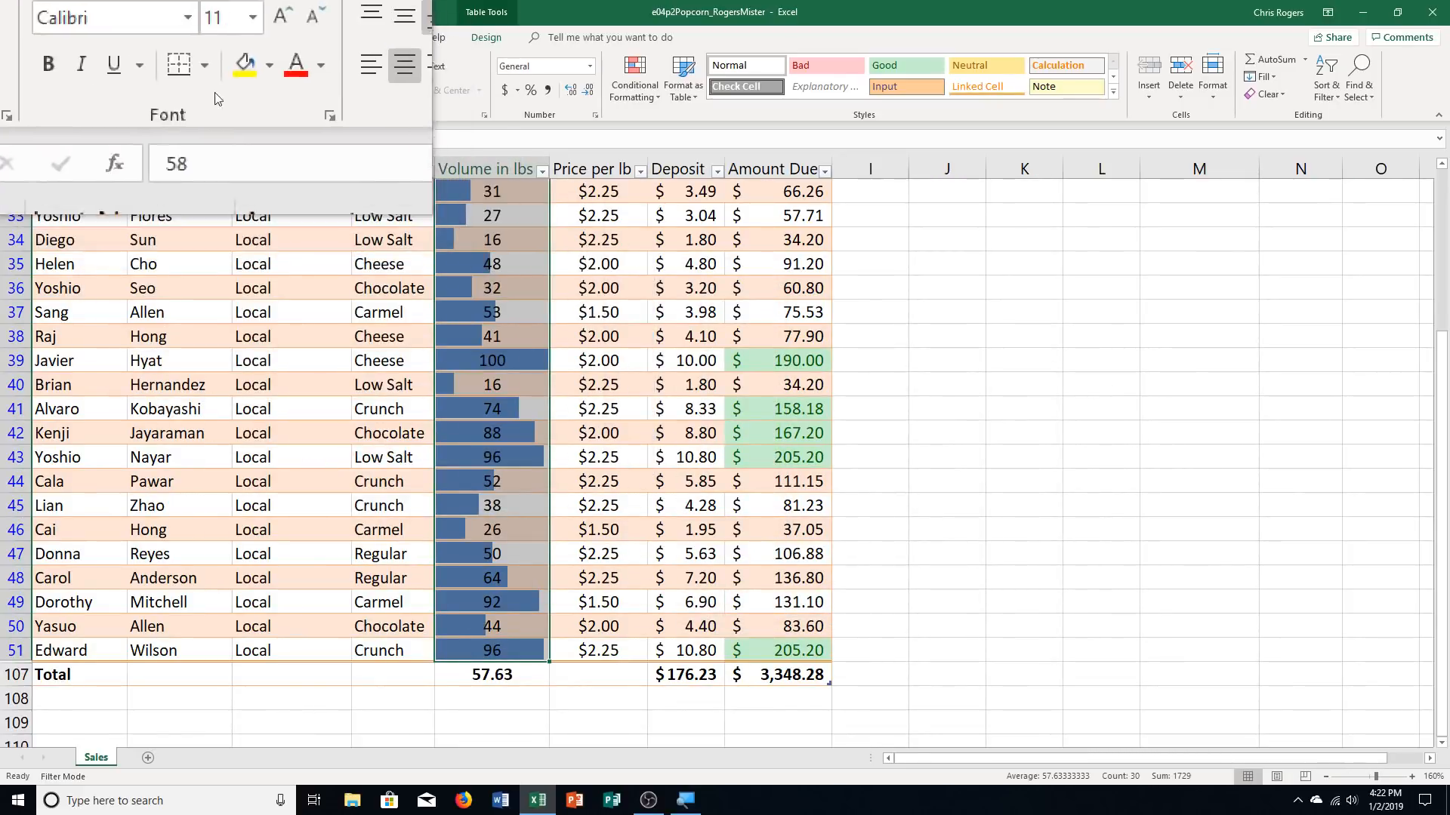
Set the print scale of the Sales sheet to 85%
click(177, 45)
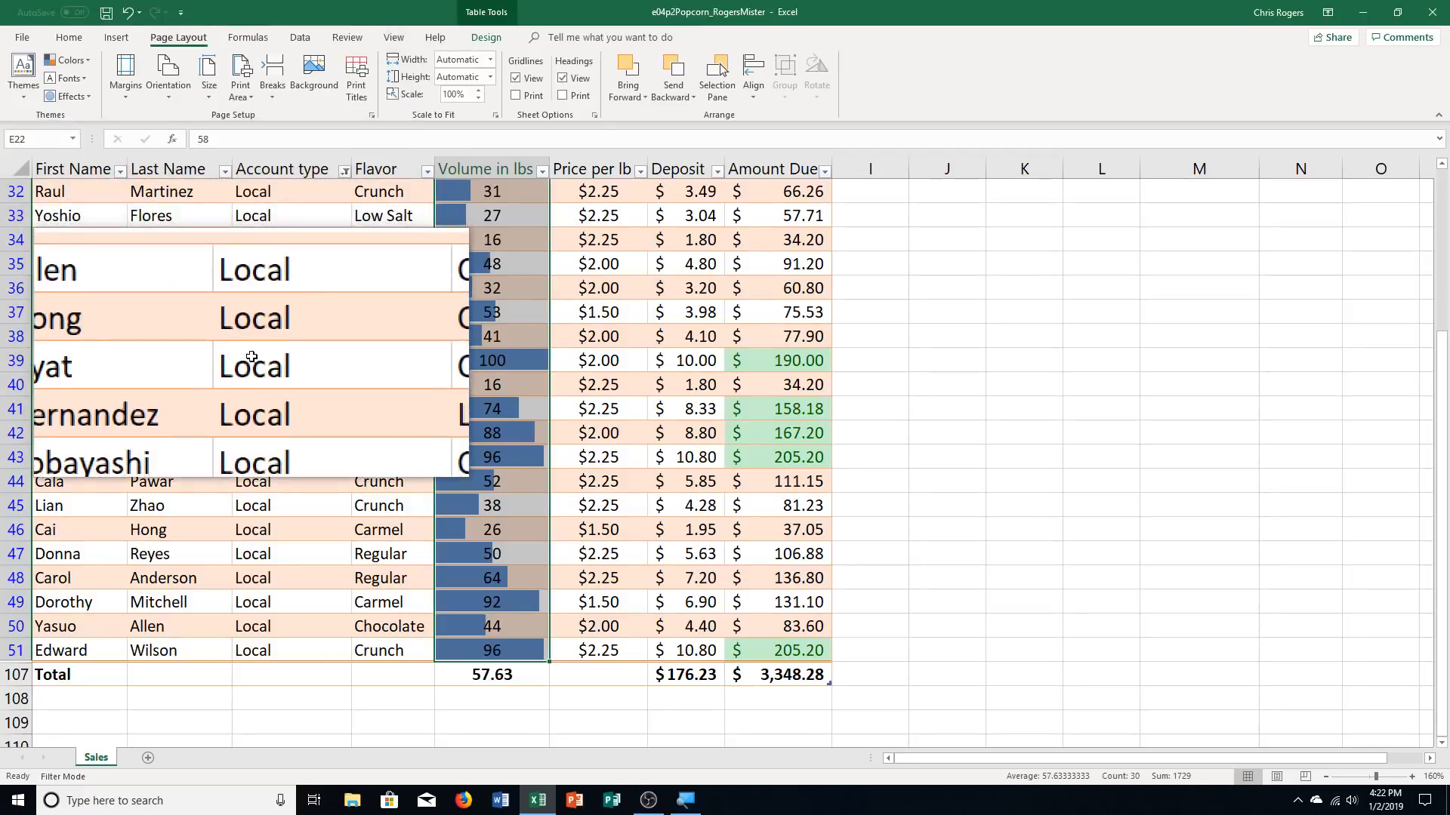
click(463, 94)
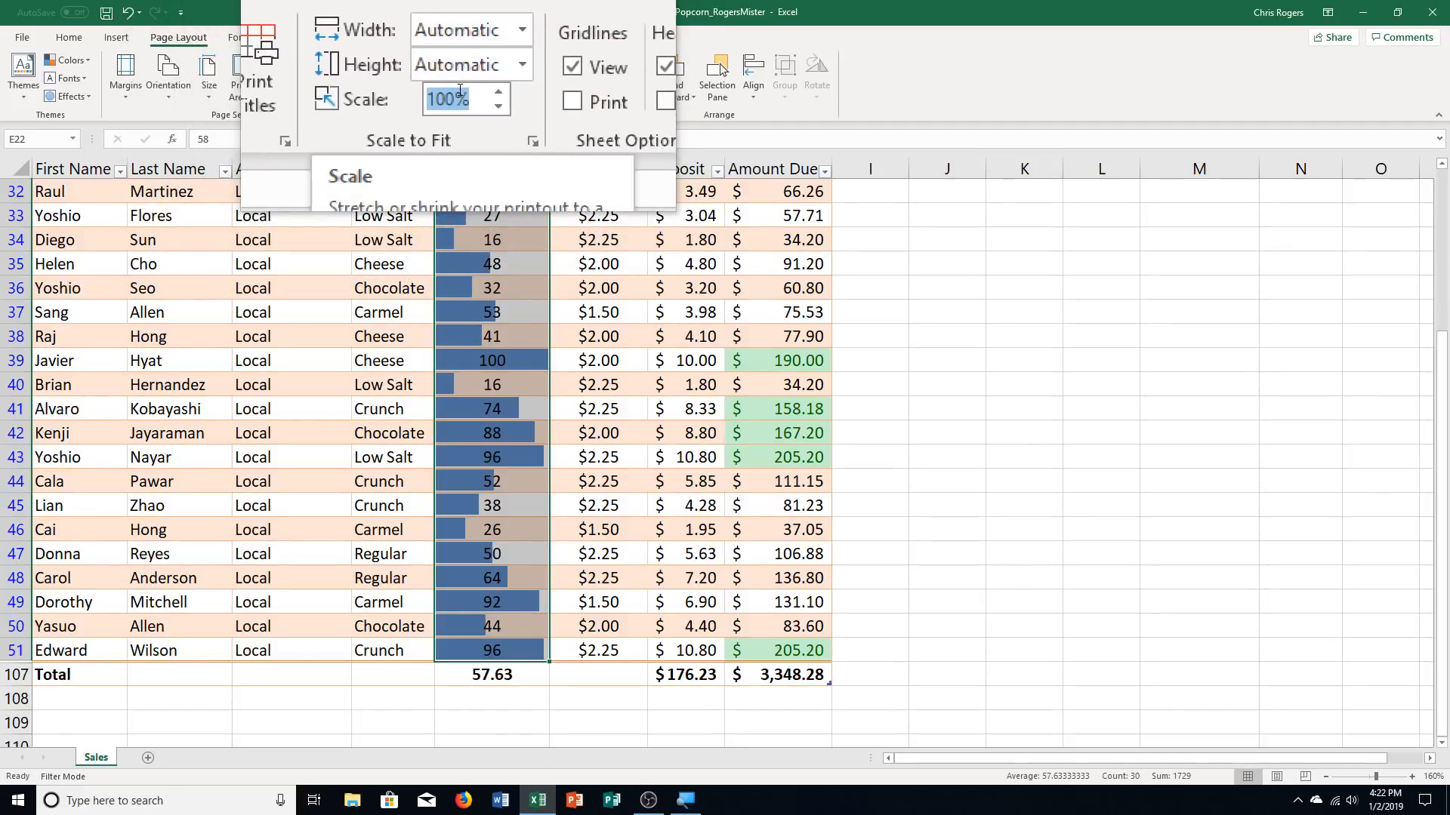
text(85)
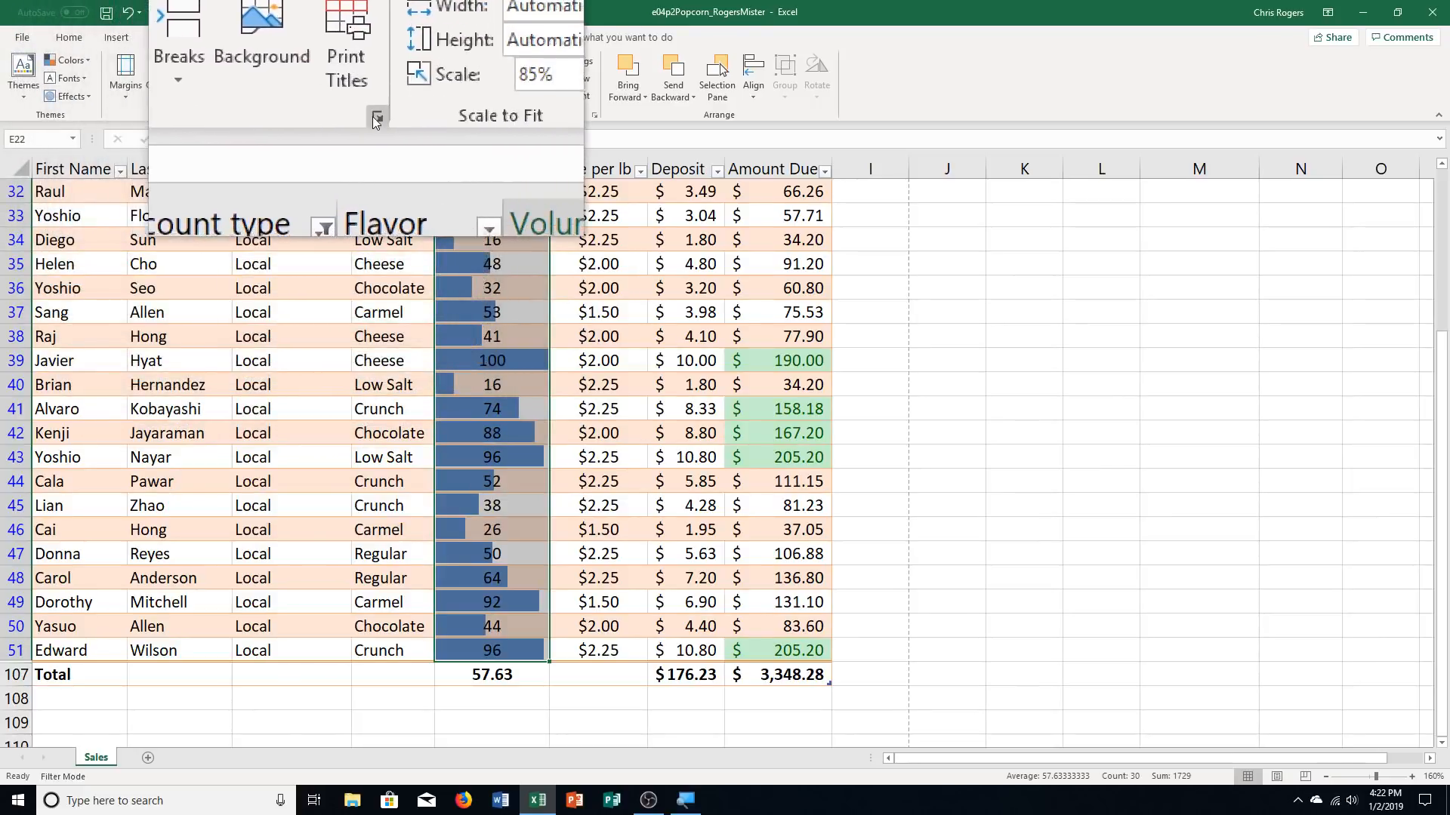
Create a custom footer with the author's name in the left section, the sheet name code in the center section, and the file name code
click(373, 118)
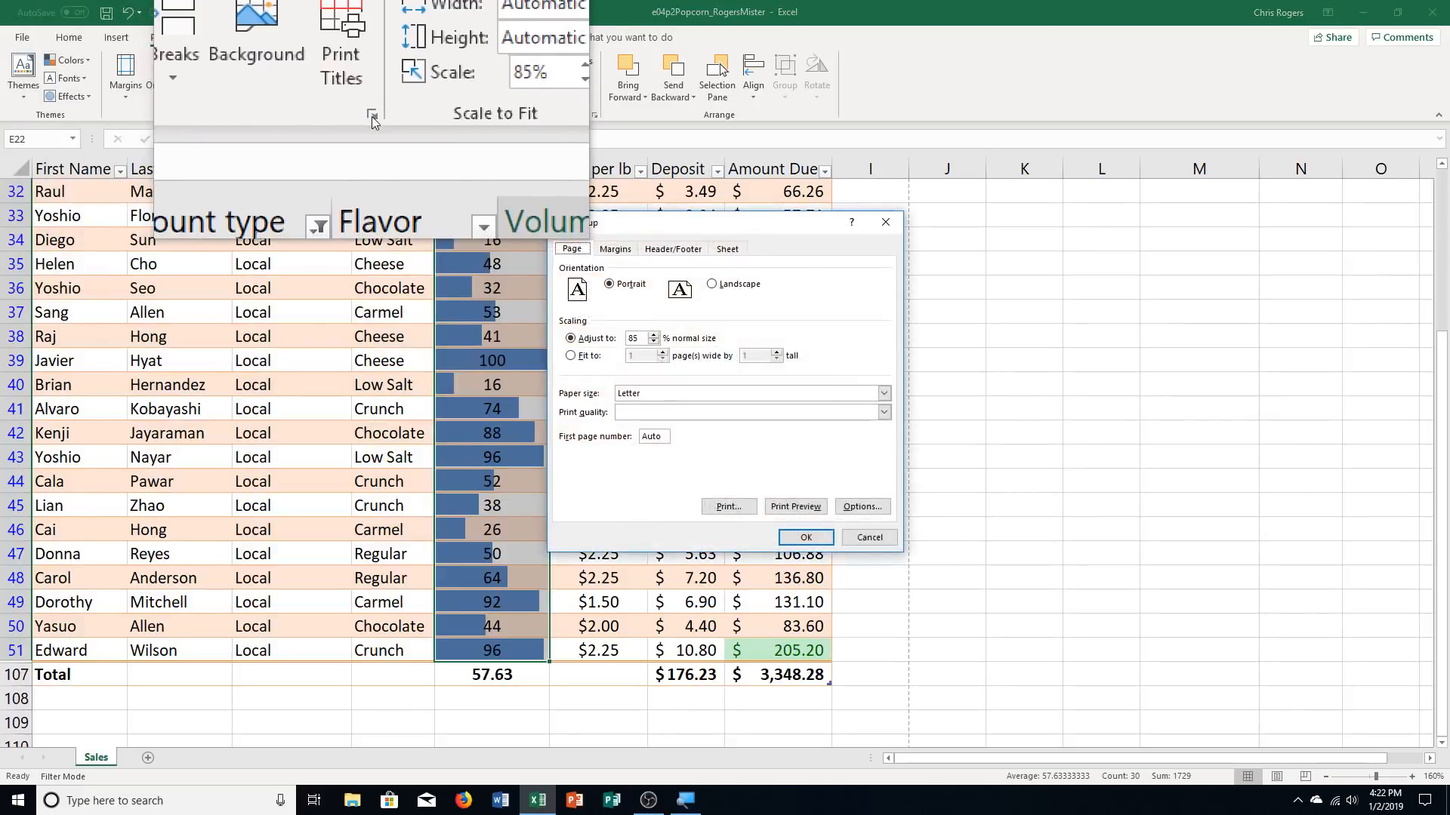
click(665, 249)
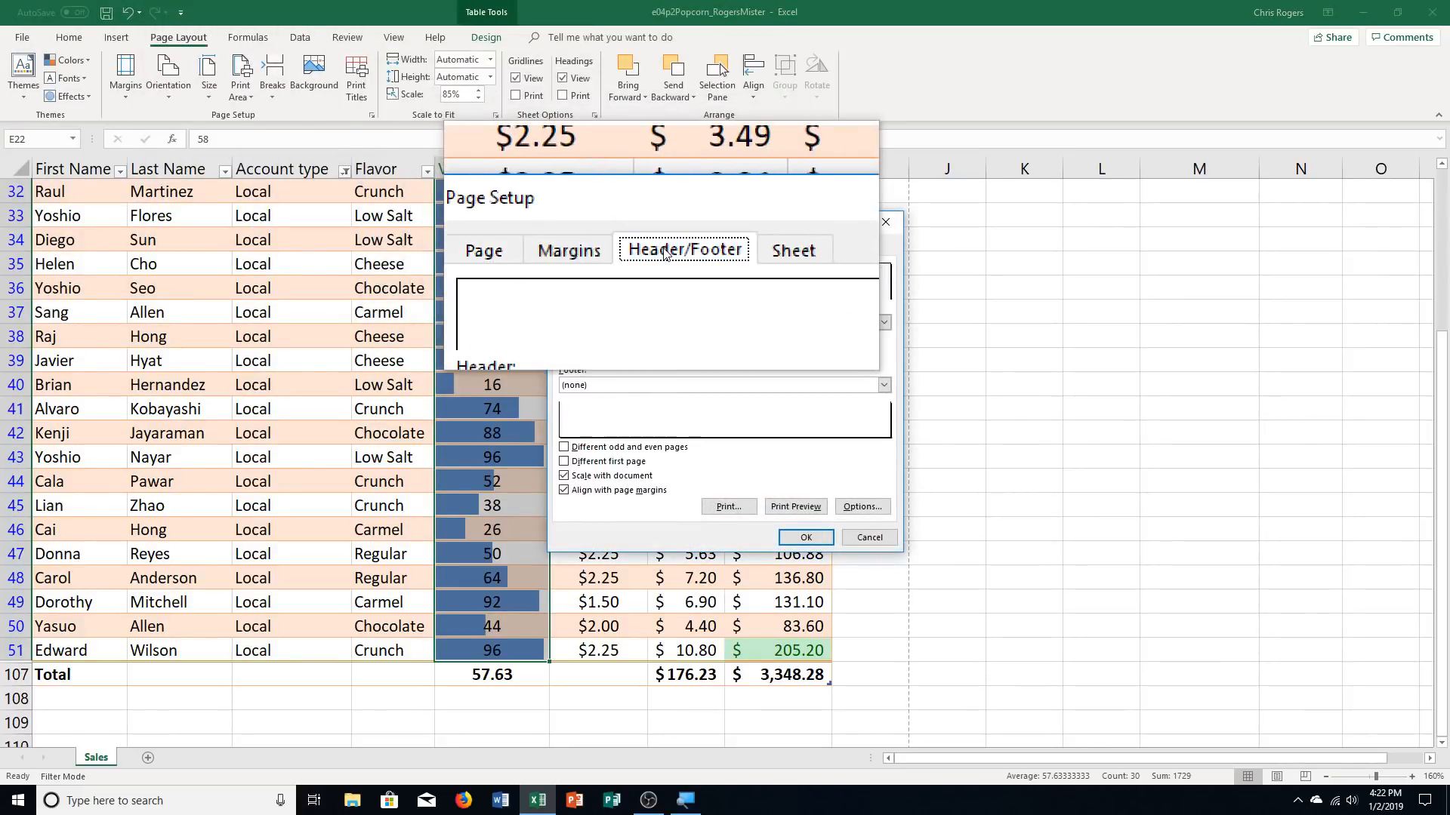
click(766, 350)
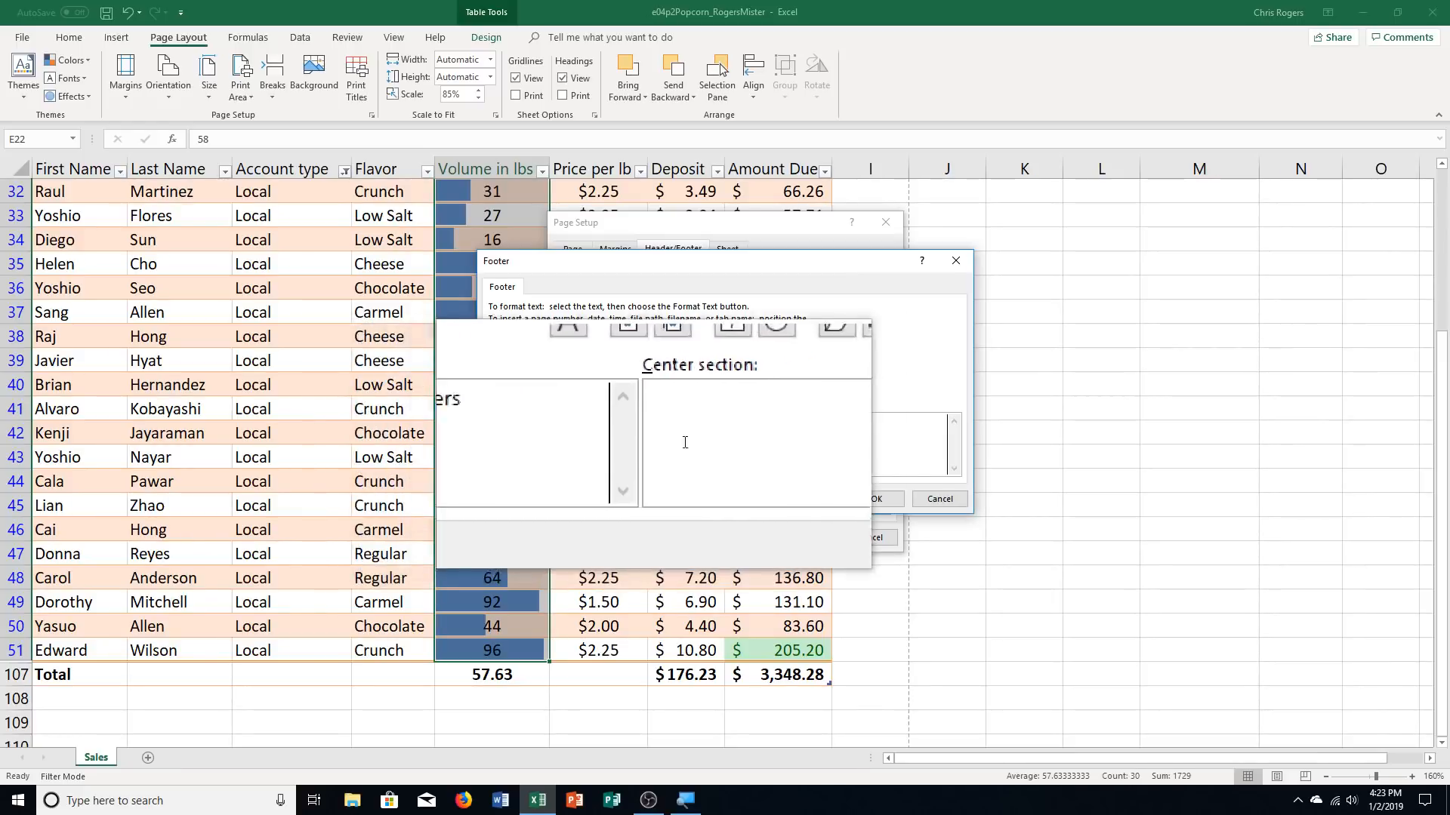
click(692, 443)
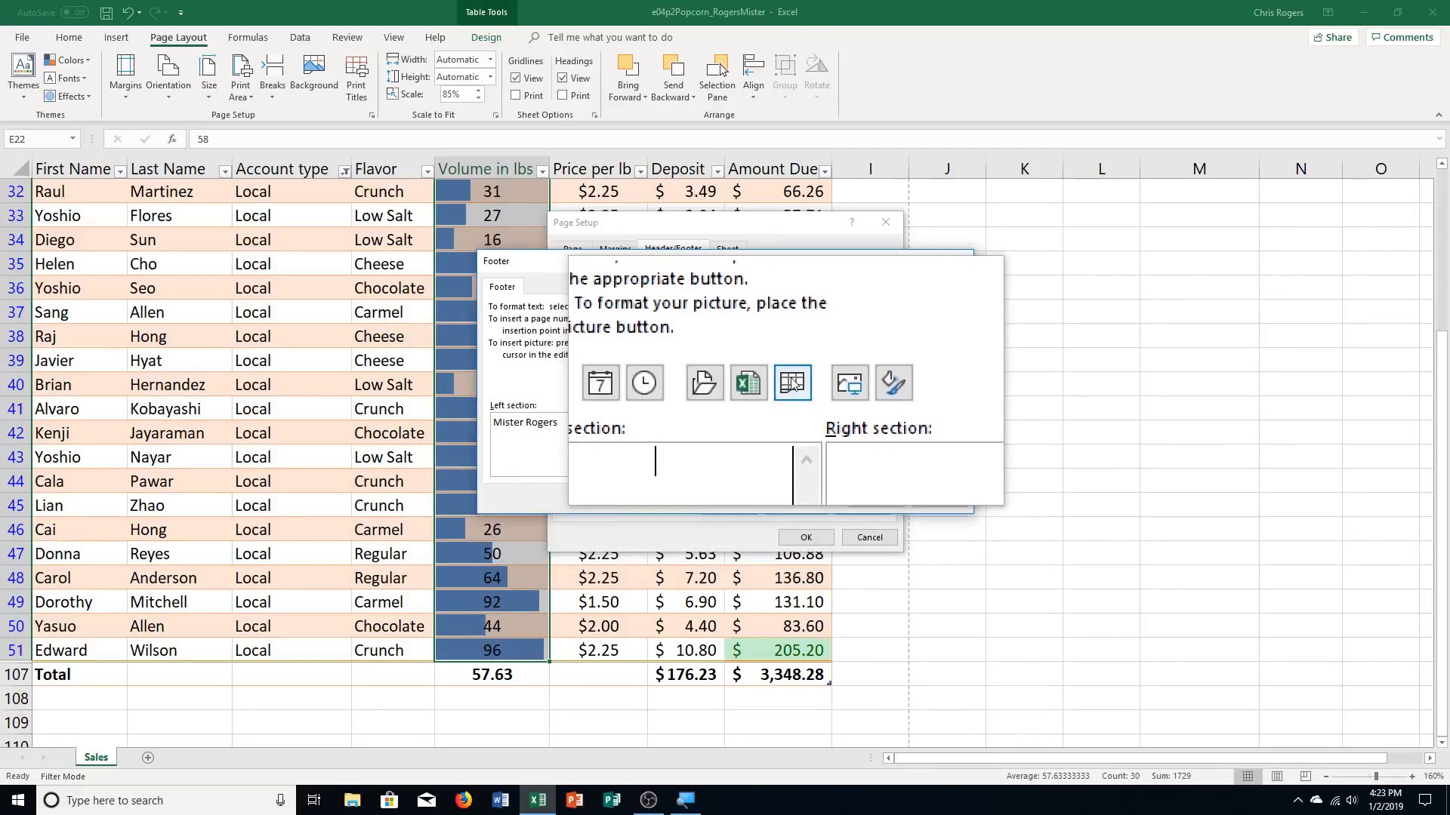
click(792, 382)
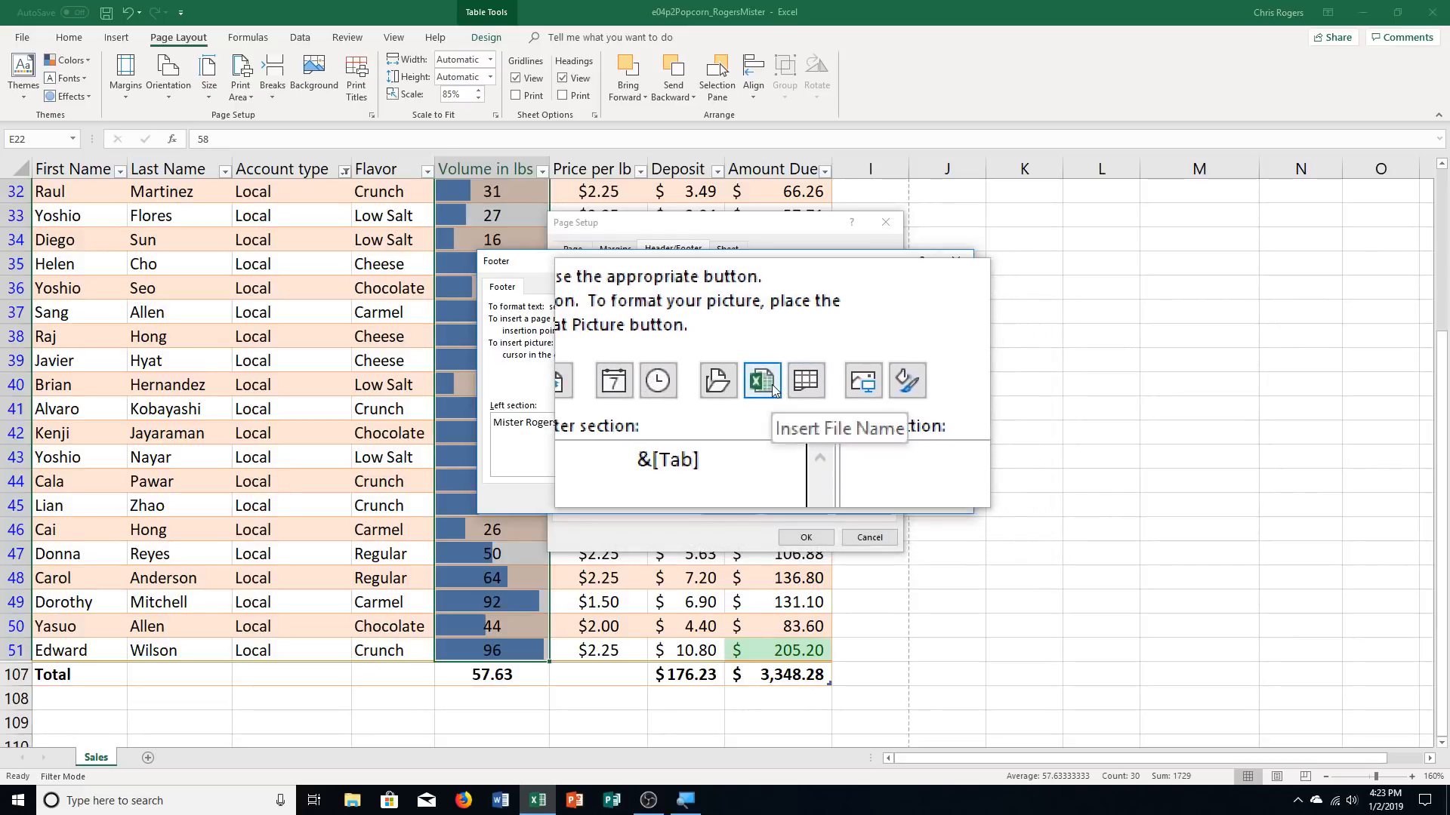
click(772, 385)
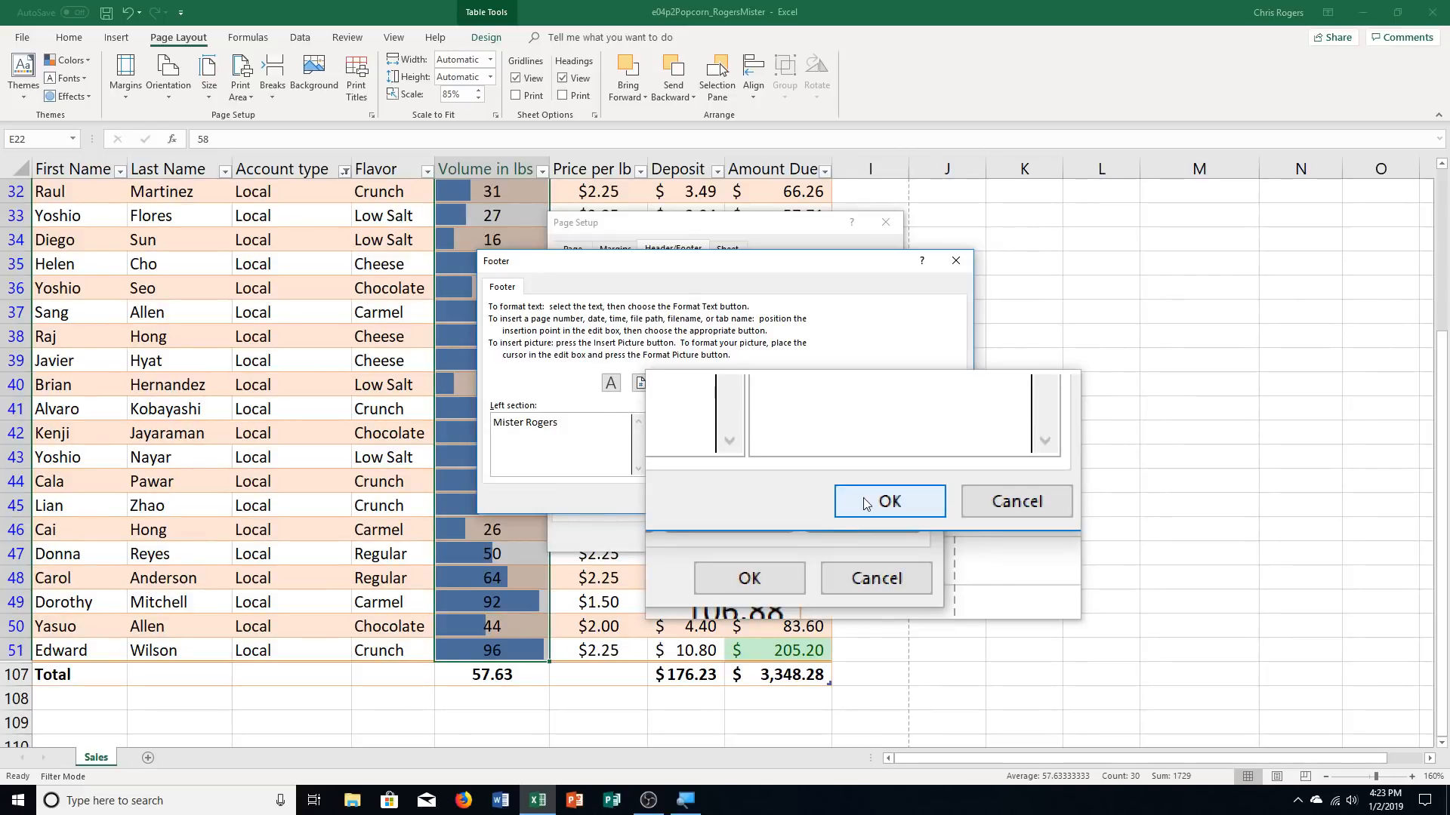
click(865, 503)
click(803, 541)
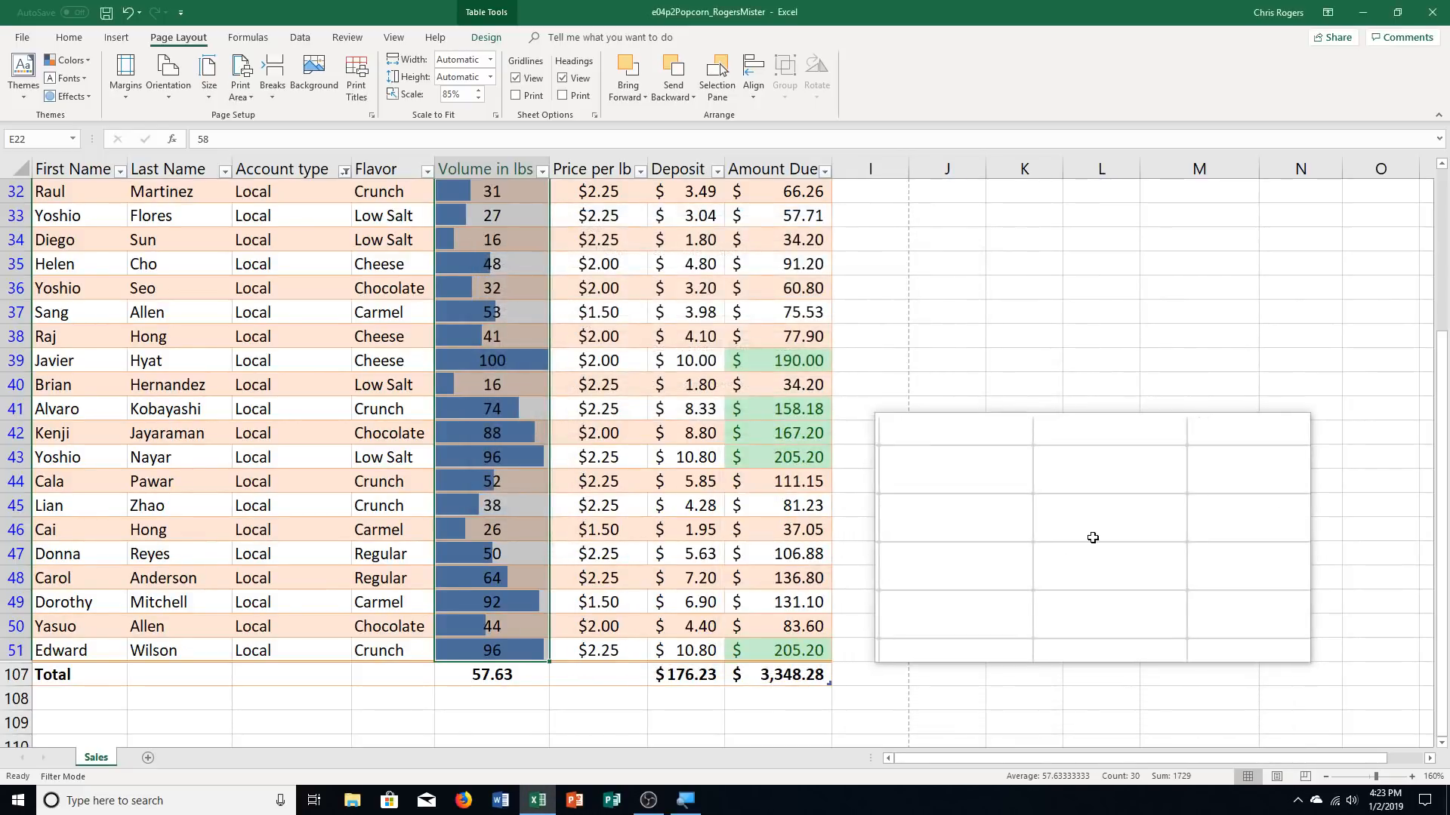
scroll(1092, 538, up, 1)
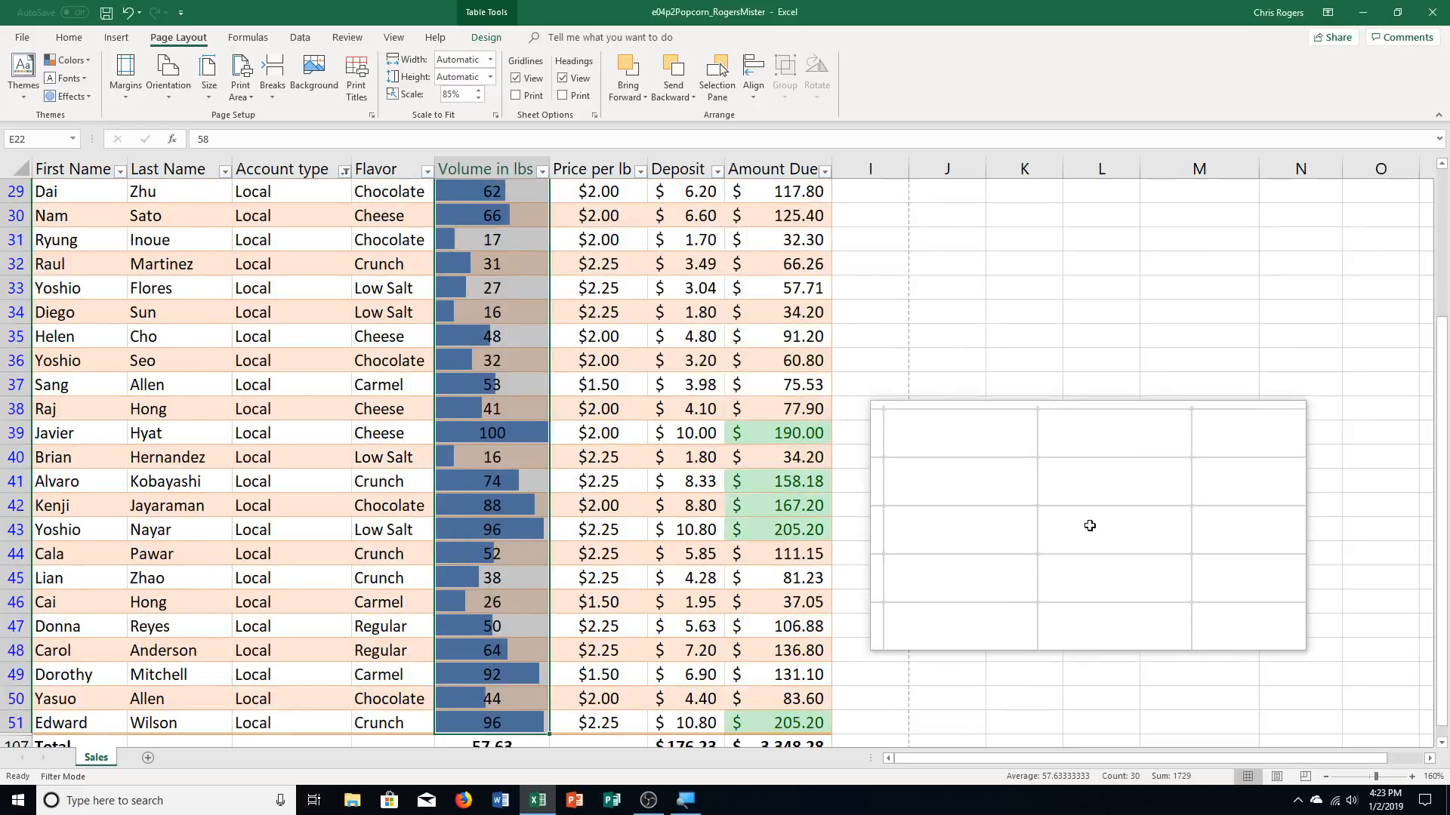
scroll(1090, 526, up, 1)
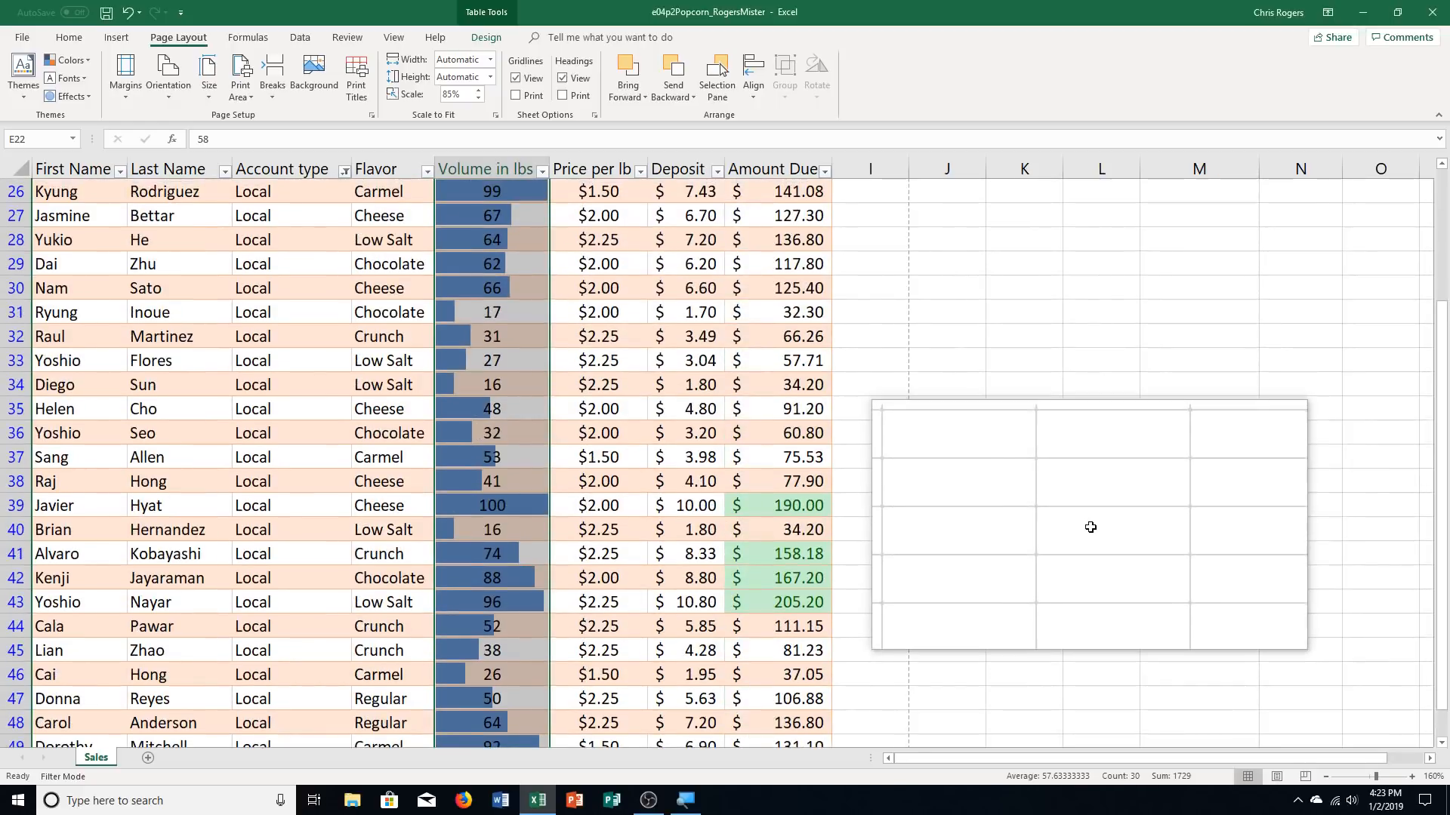
scroll(1090, 527, up, 2)
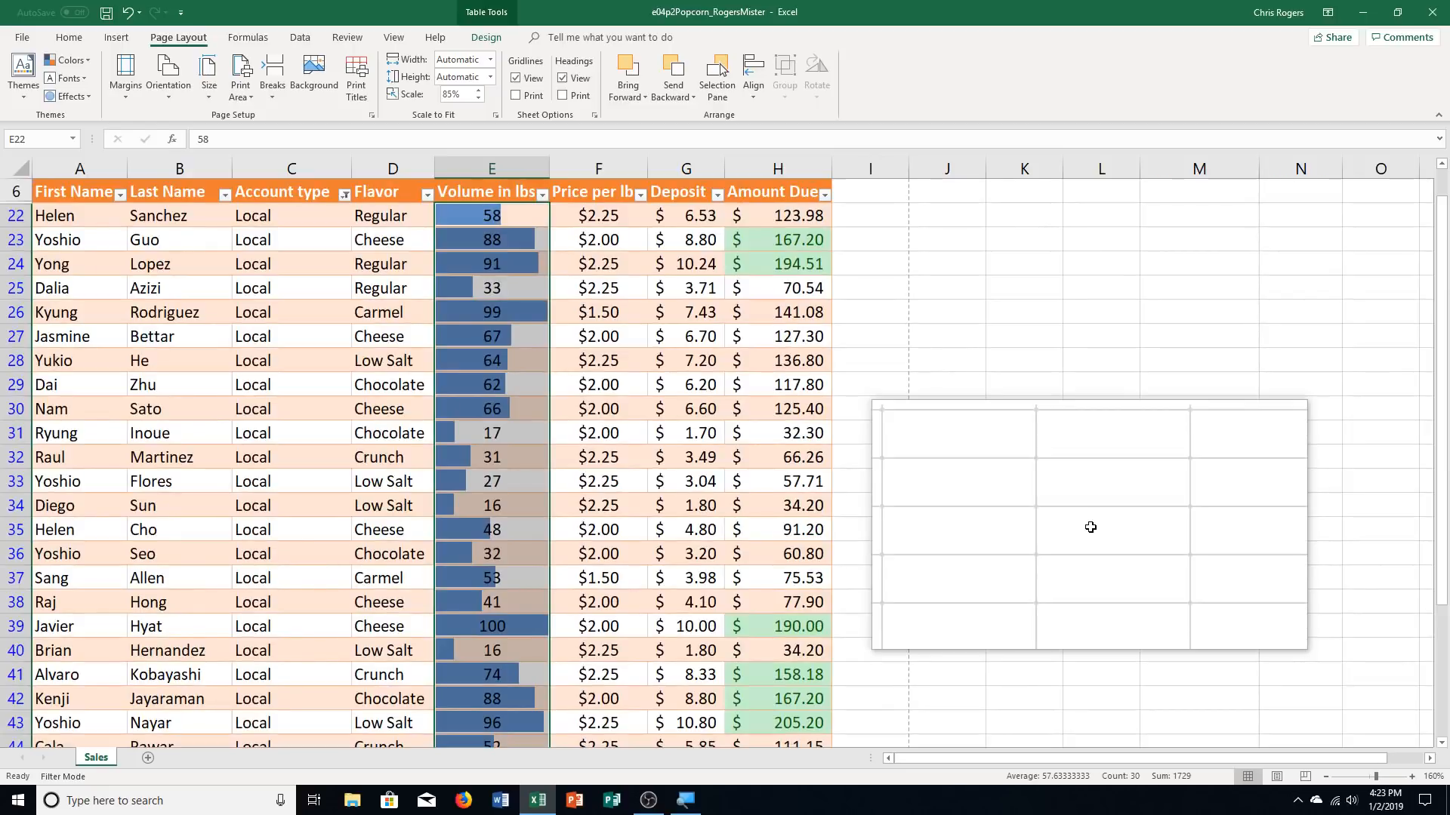
scroll(1090, 527, up, 1)
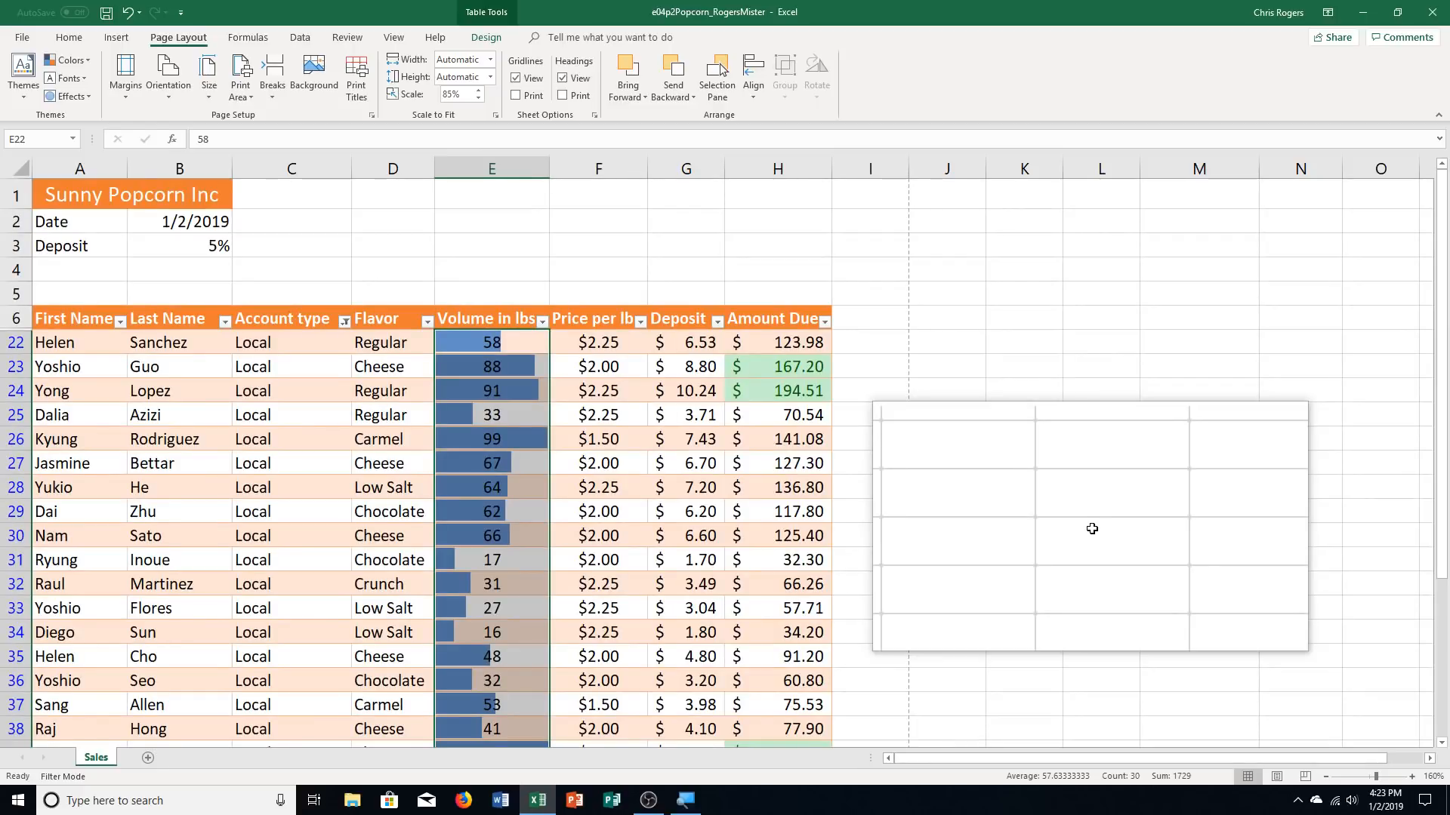
drag(1092, 529, 712, 6)
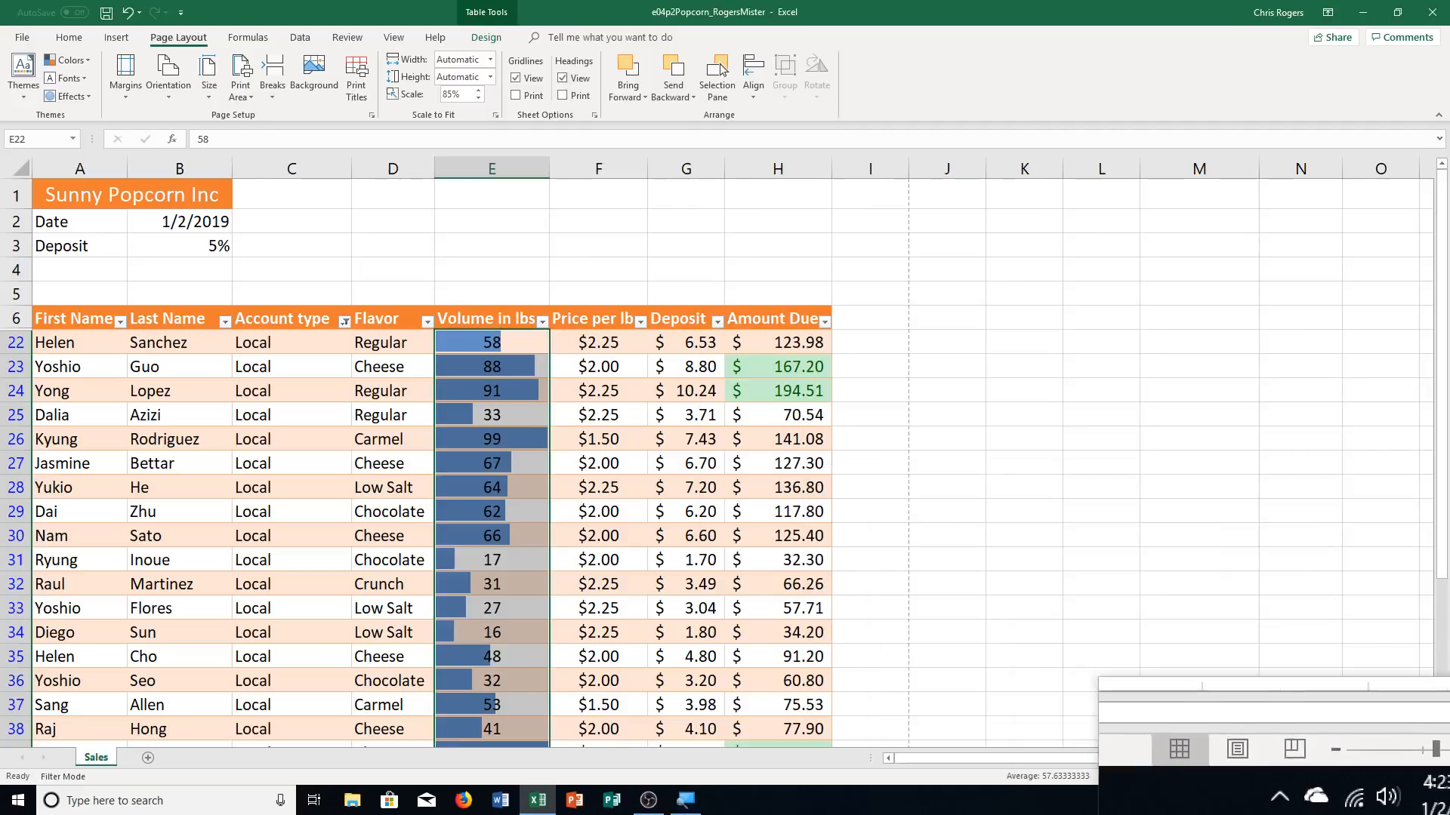
click(1298, 800)
right_click(1315, 771)
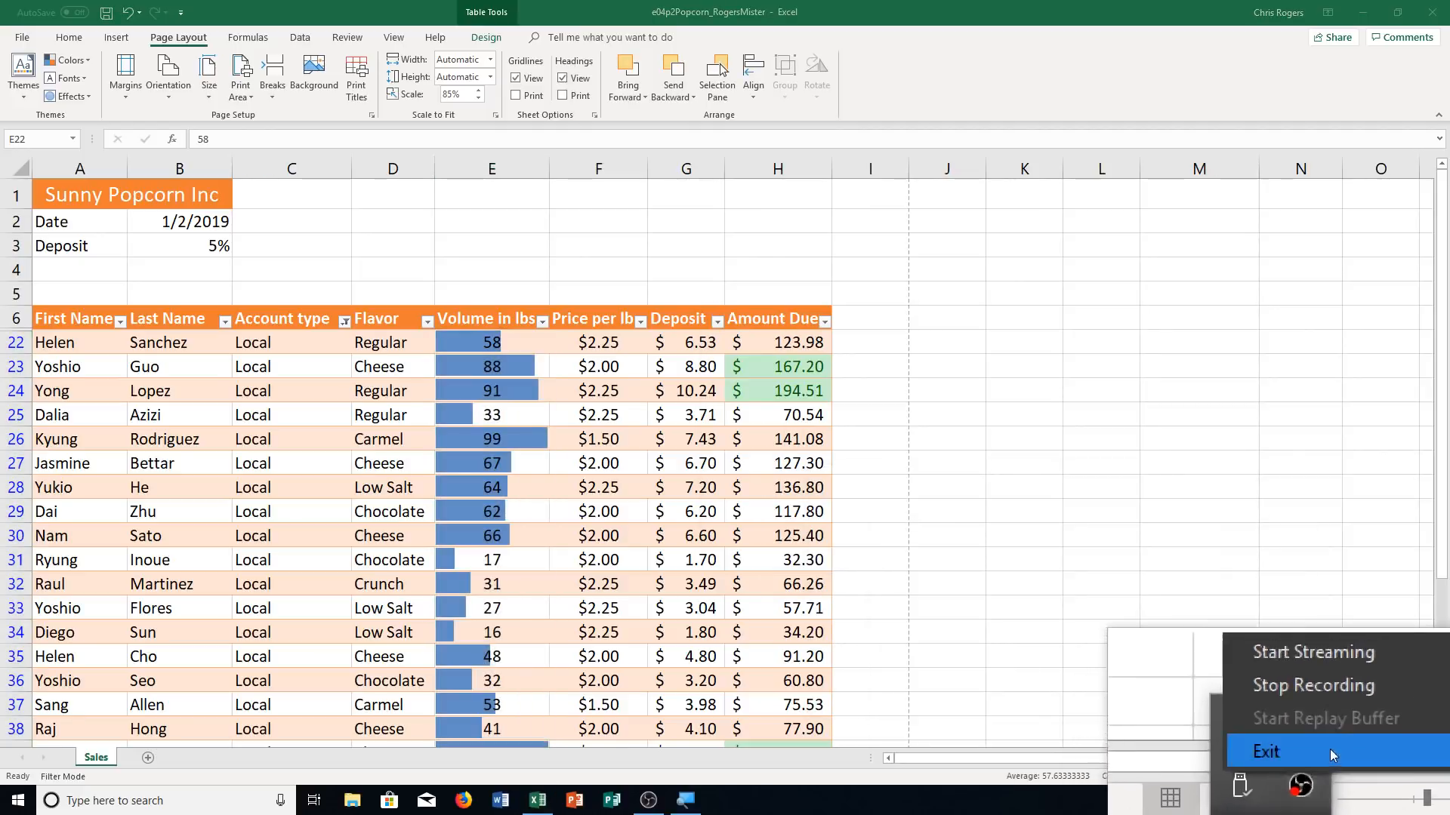